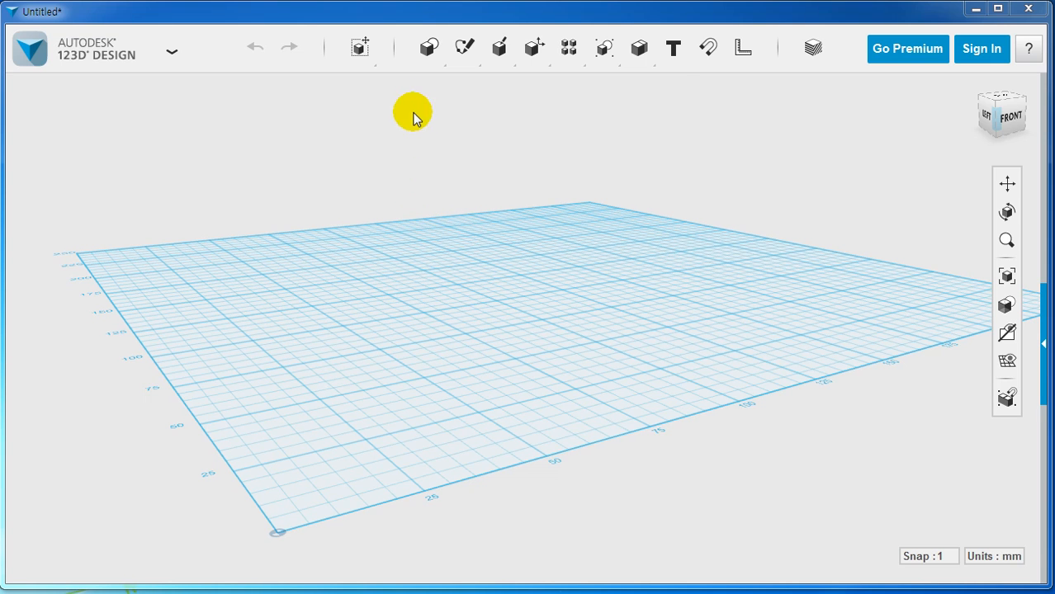
Begin a polyline on the grid in top view at X 150, Y 125 and draw a 50 mm horizontal line toward X 100
{"action": "mouse_move", "coordinate": [427, 66]}
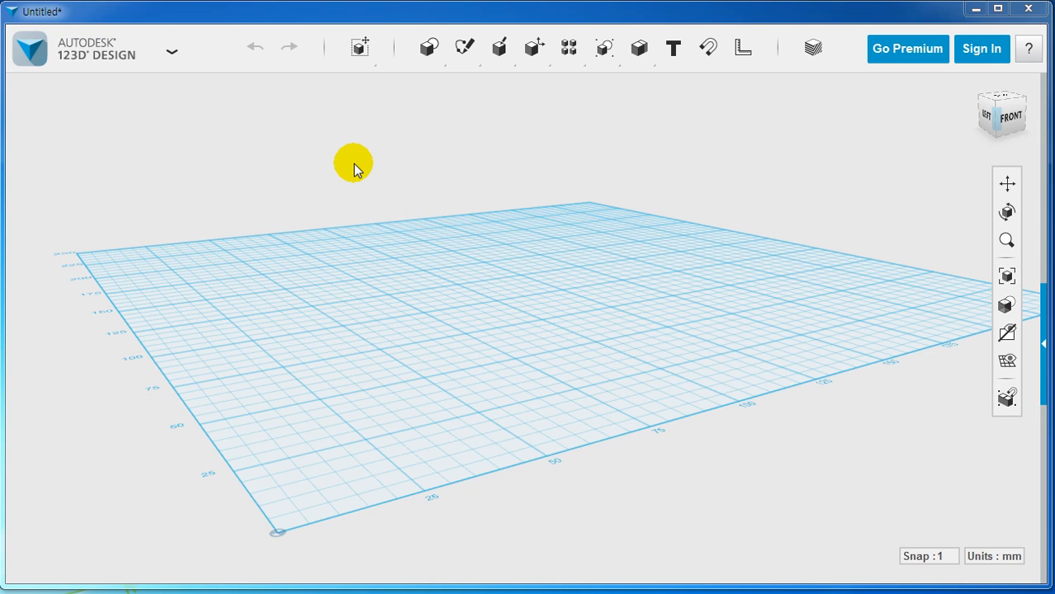
{"action": "mouse_move", "coordinate": [500, 47]}
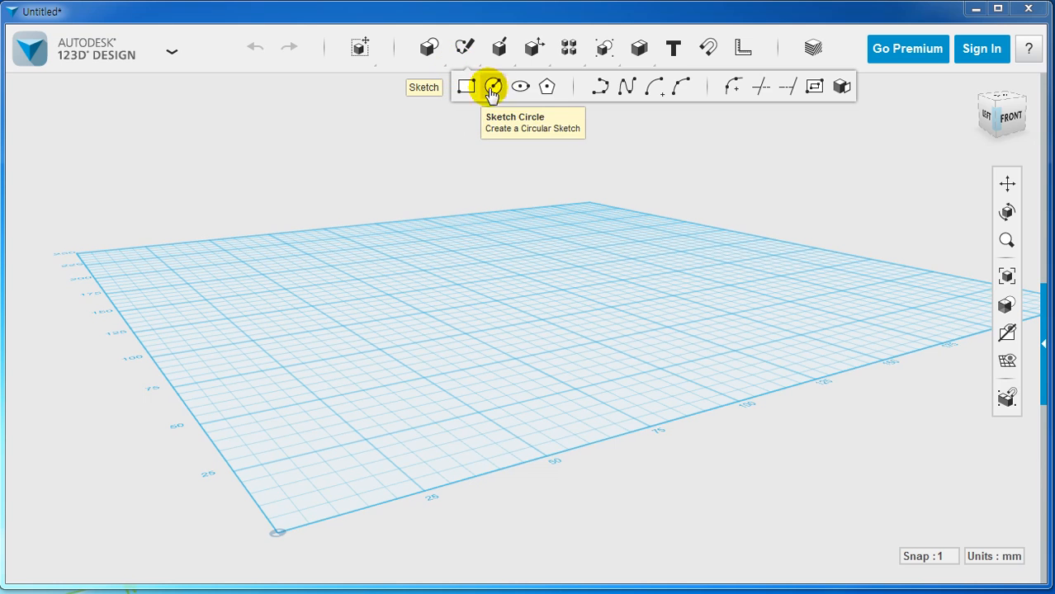
{"action": "left_click", "coordinate": [600, 92]}
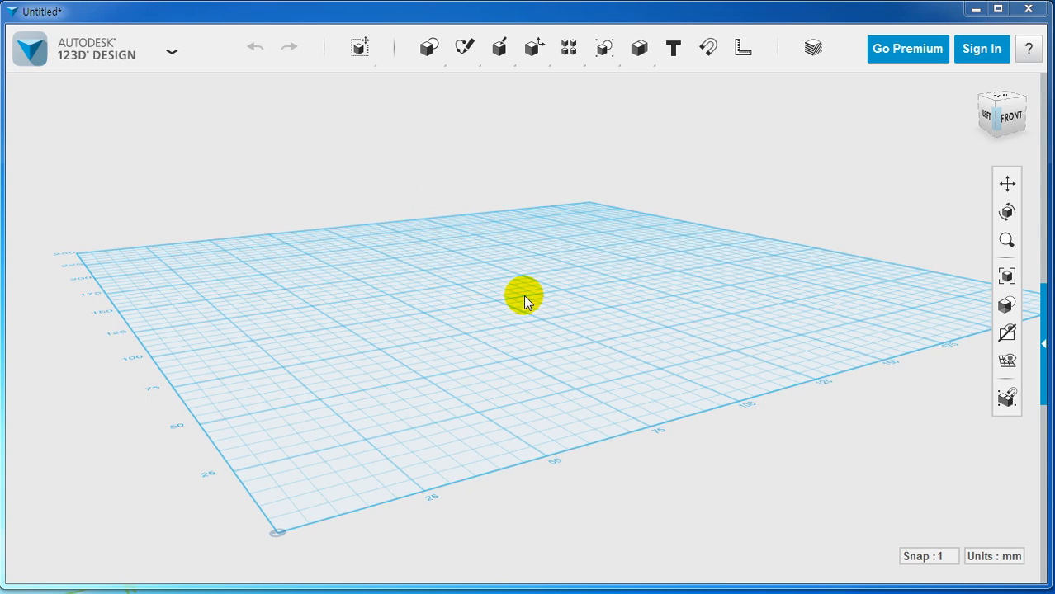
{"action": "left_click", "coordinate": [471, 288]}
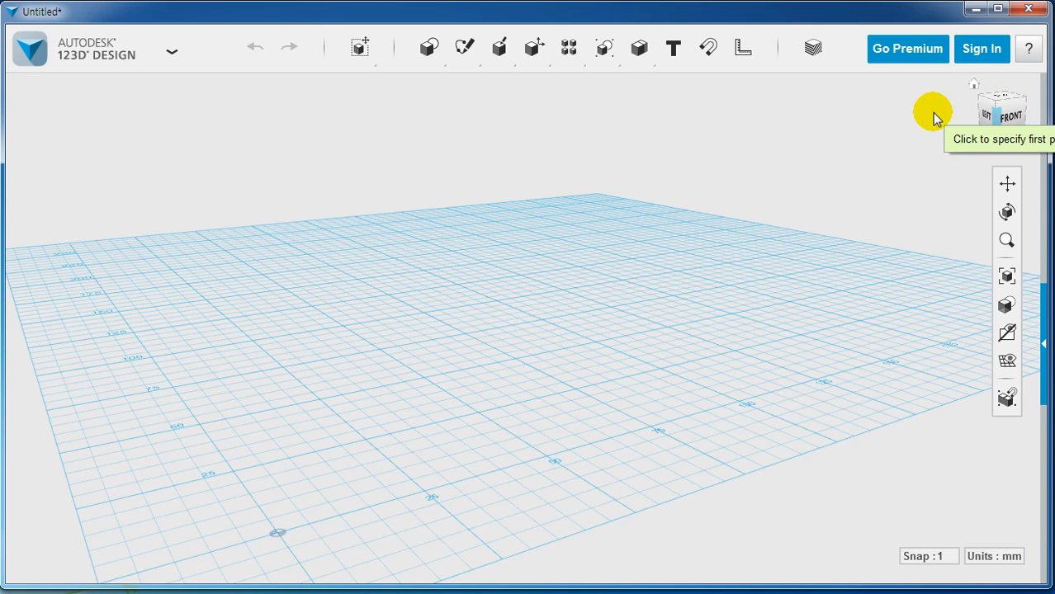
{"action": "left_click", "coordinate": [1001, 98]}
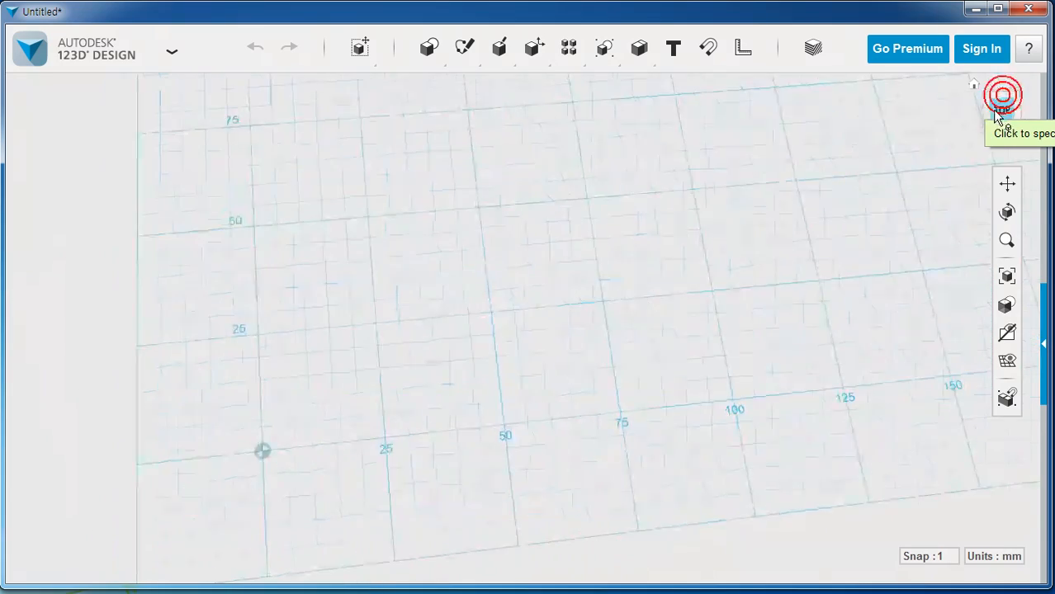
{"action": "scroll", "coordinate": [604, 310], "scroll_direction": "down", "scroll_amount": 5}
{"action": "middle_click_drag", "start_coordinate": [711, 184], "coordinate": [468, 378]}
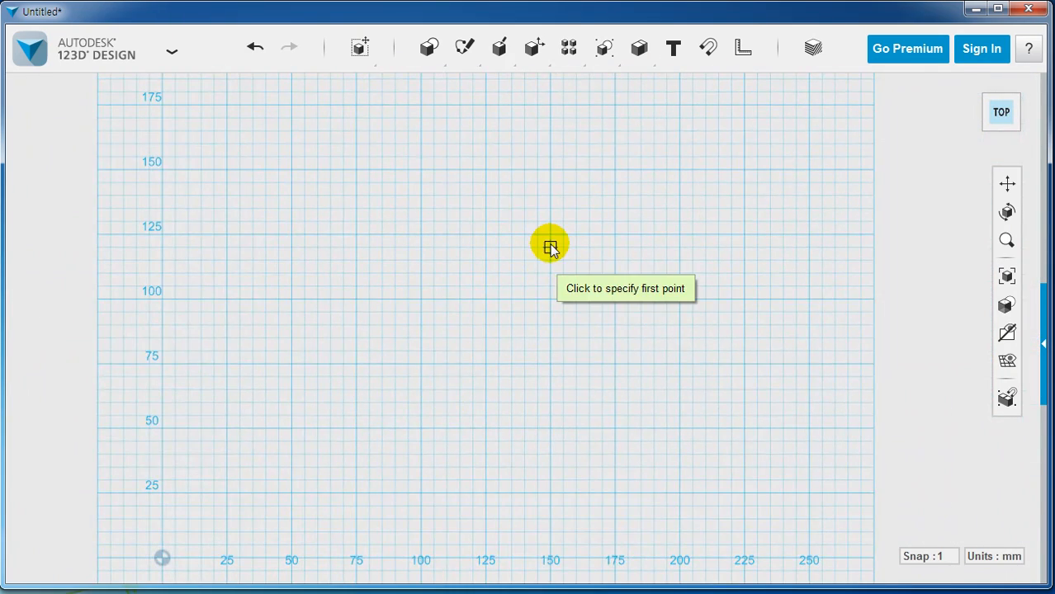
{"action": "left_click", "coordinate": [550, 235]}
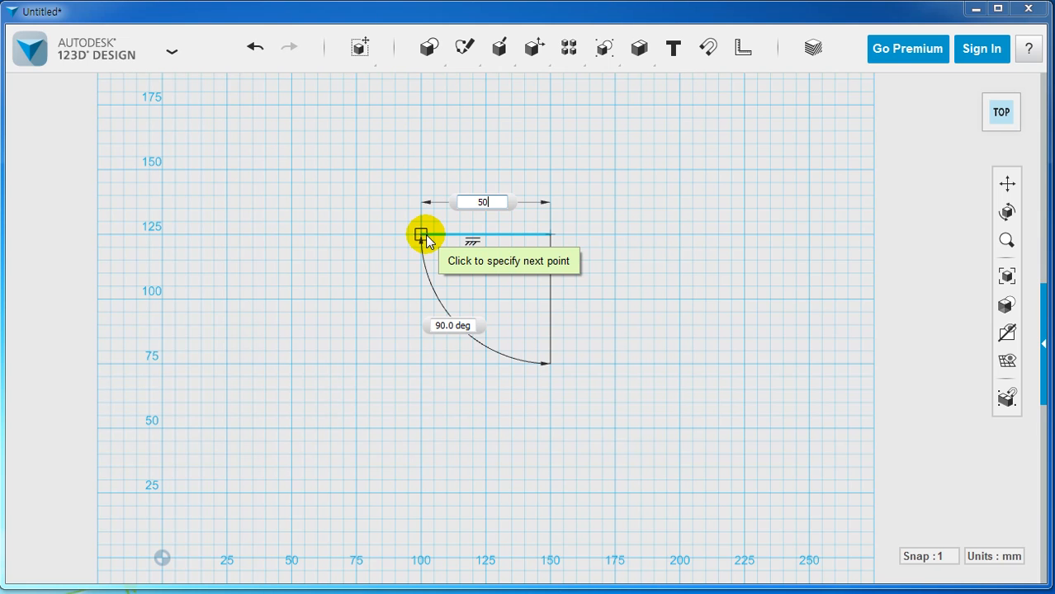
{"action": "key", "text": "Tab"}
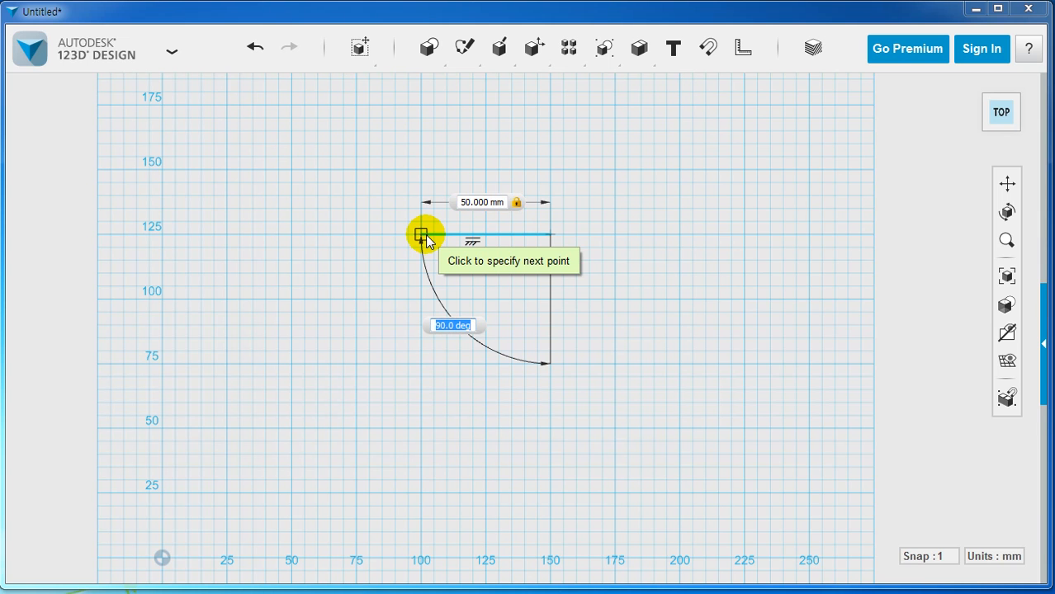
{"action": "left_click", "coordinate": [426, 237]}
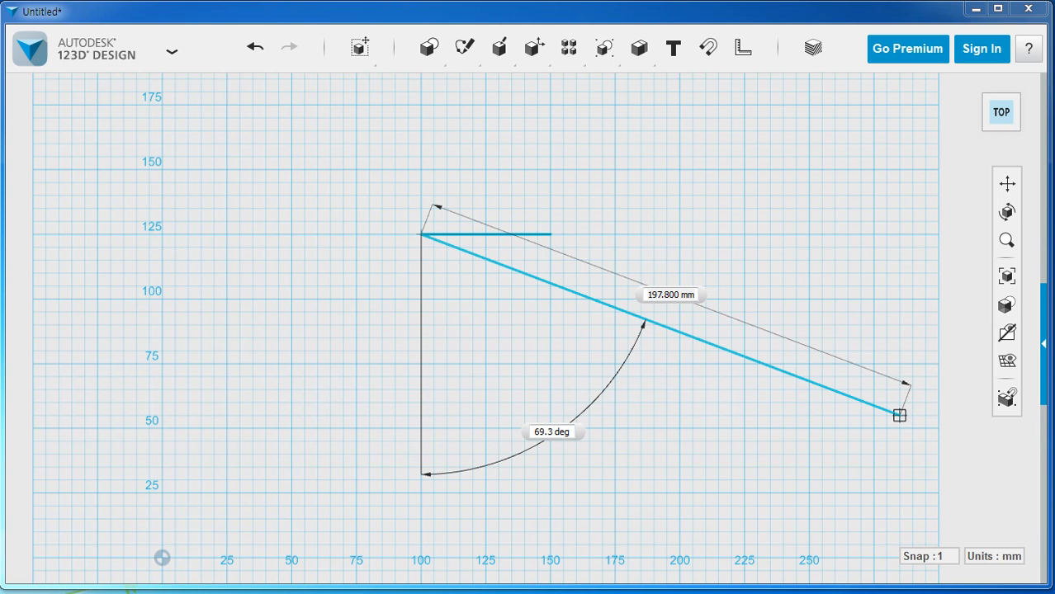
Complete the closed cup profile with a vertical side about 80 mm long, a base about 30 mm wide and a slanted closing edge
{"action": "left_click", "coordinate": [421, 442]}
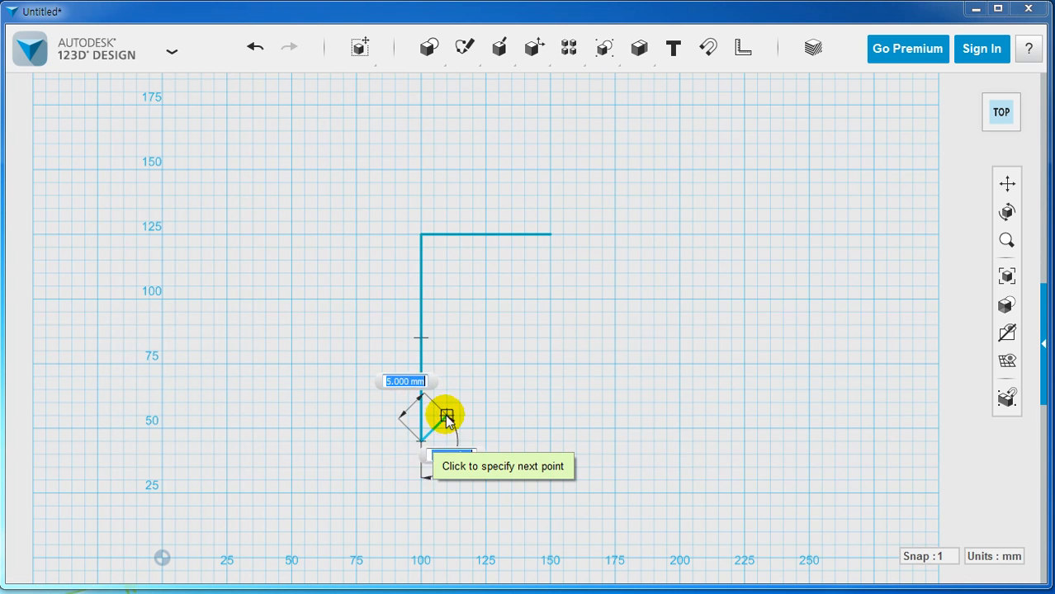
{"action": "left_click", "coordinate": [499, 443]}
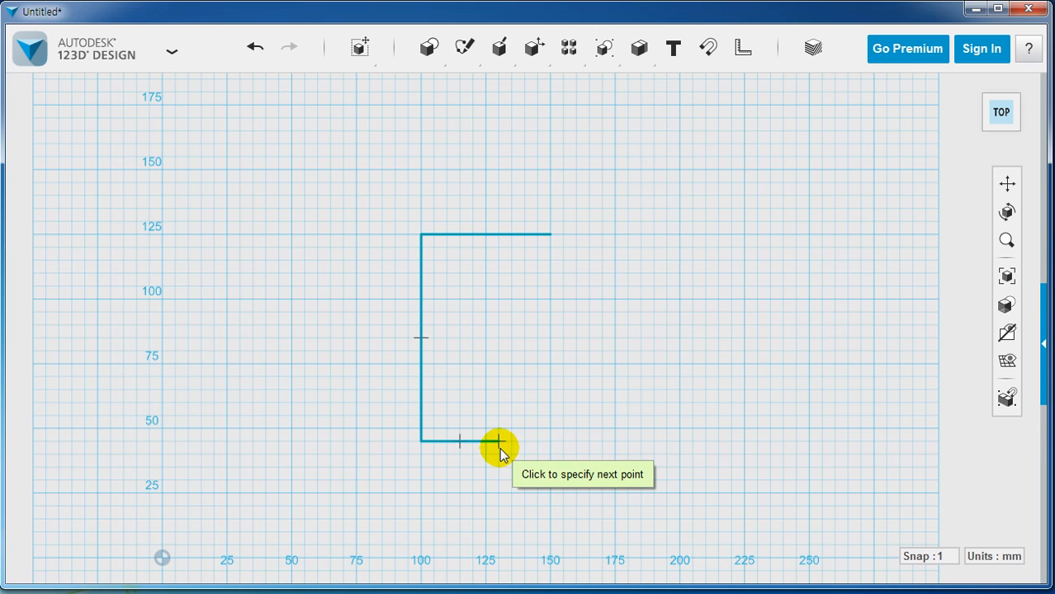
{"action": "left_click", "coordinate": [550, 236]}
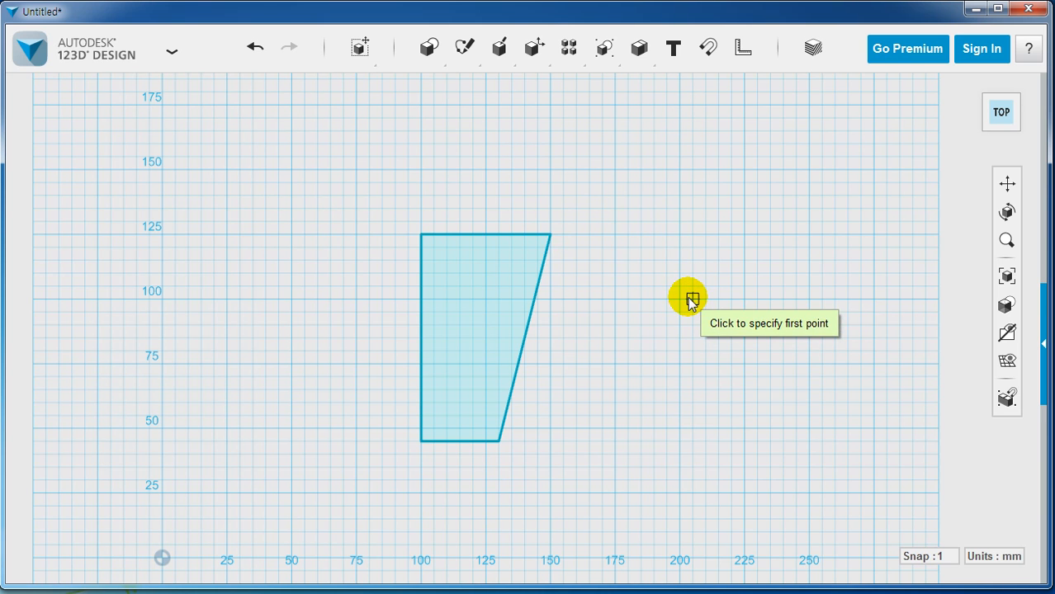
{"action": "key", "text": "Escape"}
Set up a Revolve with the four-sided sketch as the profile and its straight vertical edge as the axis
{"action": "middle_click_drag", "start_coordinate": [616, 323], "coordinate": [683, 308]}
{"action": "right_click_drag", "start_coordinate": [707, 308], "coordinate": [711, 277]}
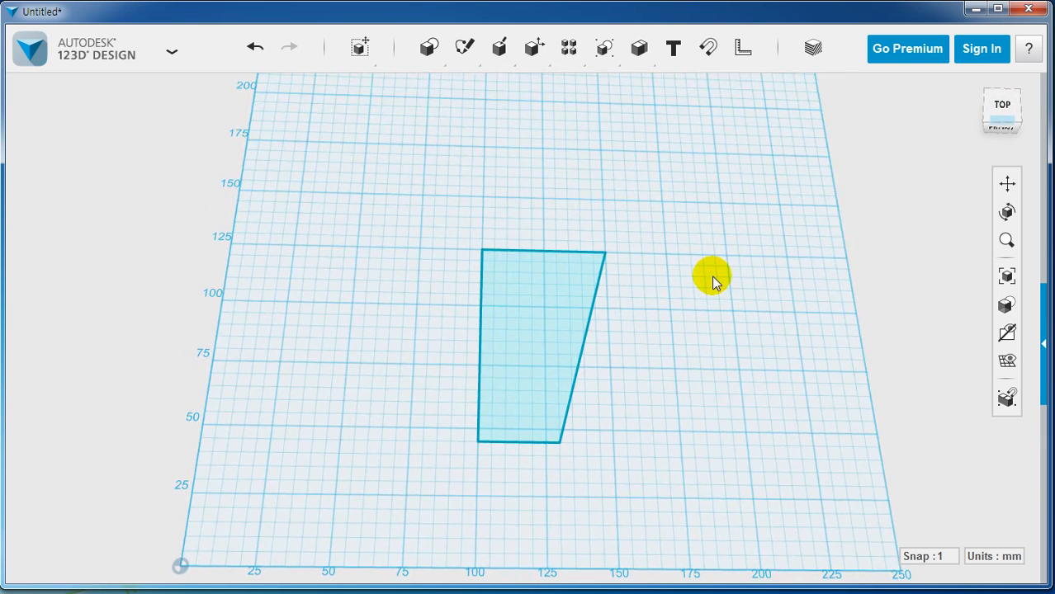
{"action": "middle_click_drag", "start_coordinate": [442, 224], "coordinate": [471, 204]}
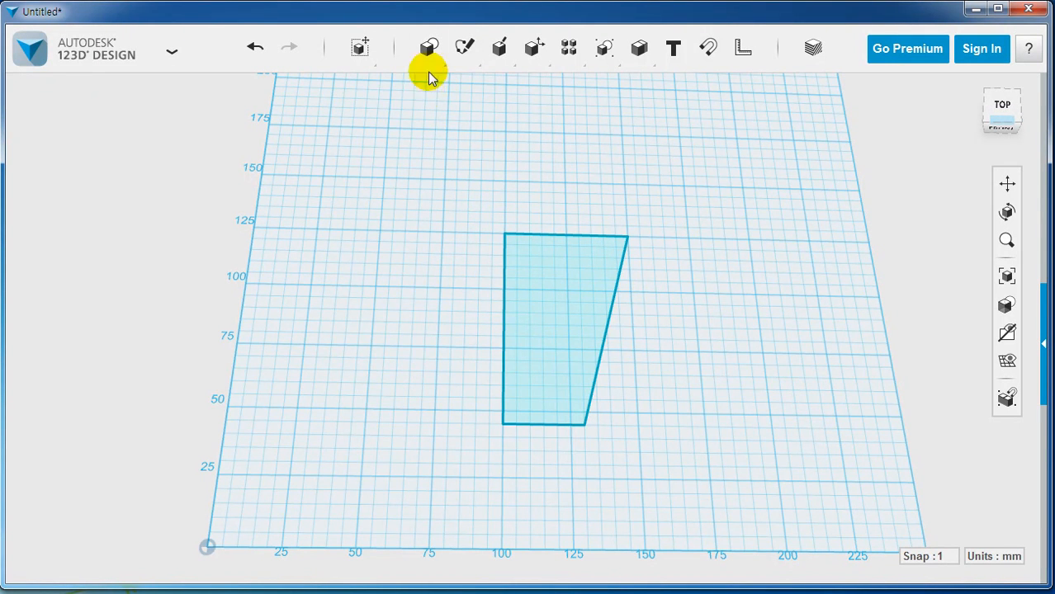
{"action": "mouse_move", "coordinate": [432, 63]}
{"action": "mouse_move", "coordinate": [501, 50]}
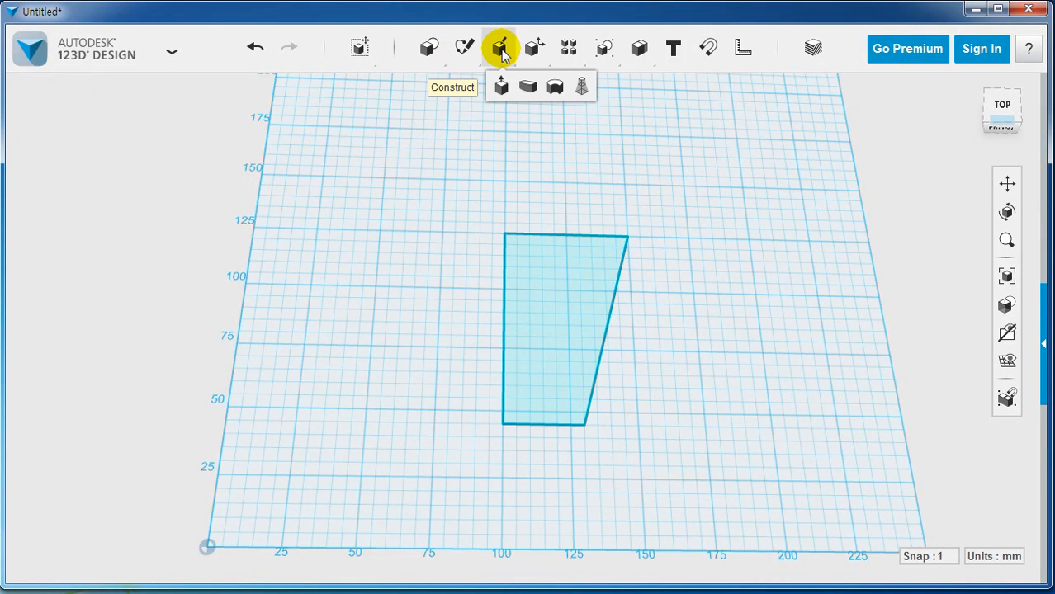
{"action": "left_click", "coordinate": [557, 89]}
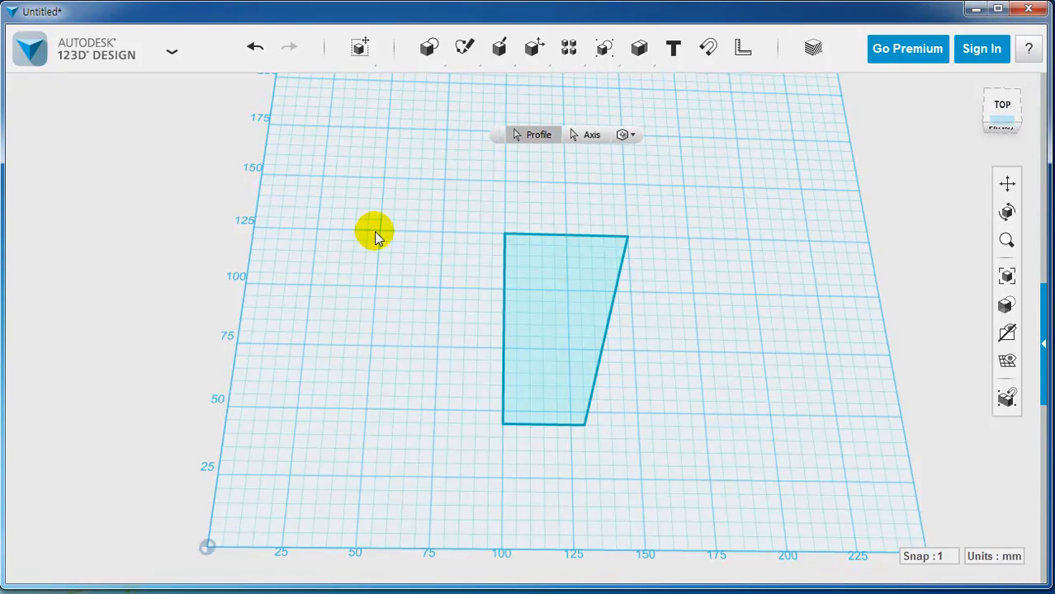
{"action": "left_click", "coordinate": [555, 285]}
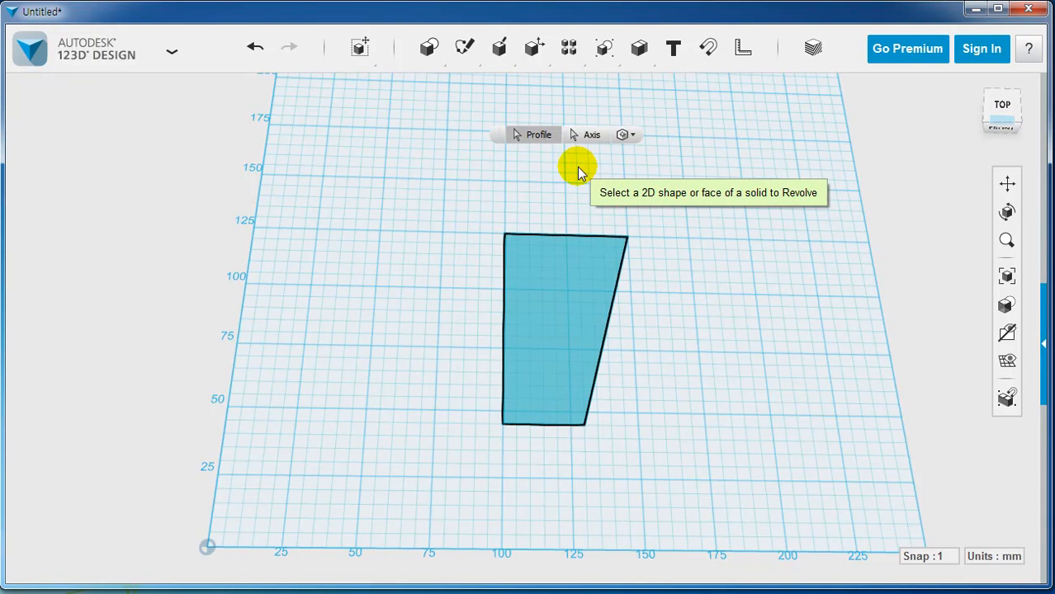
{"action": "left_click", "coordinate": [591, 137]}
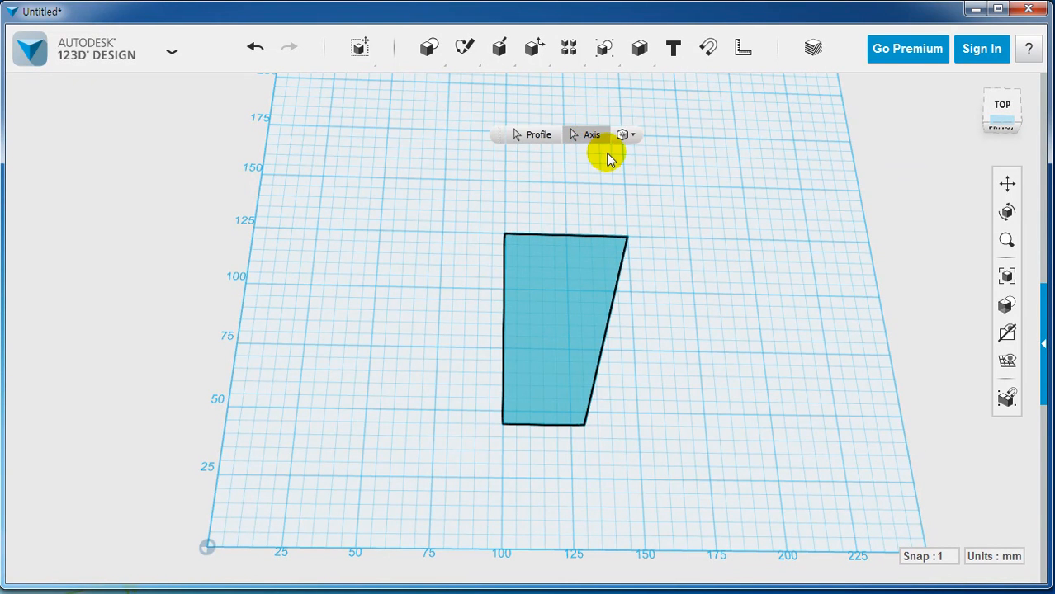
{"action": "left_click", "coordinate": [503, 300]}
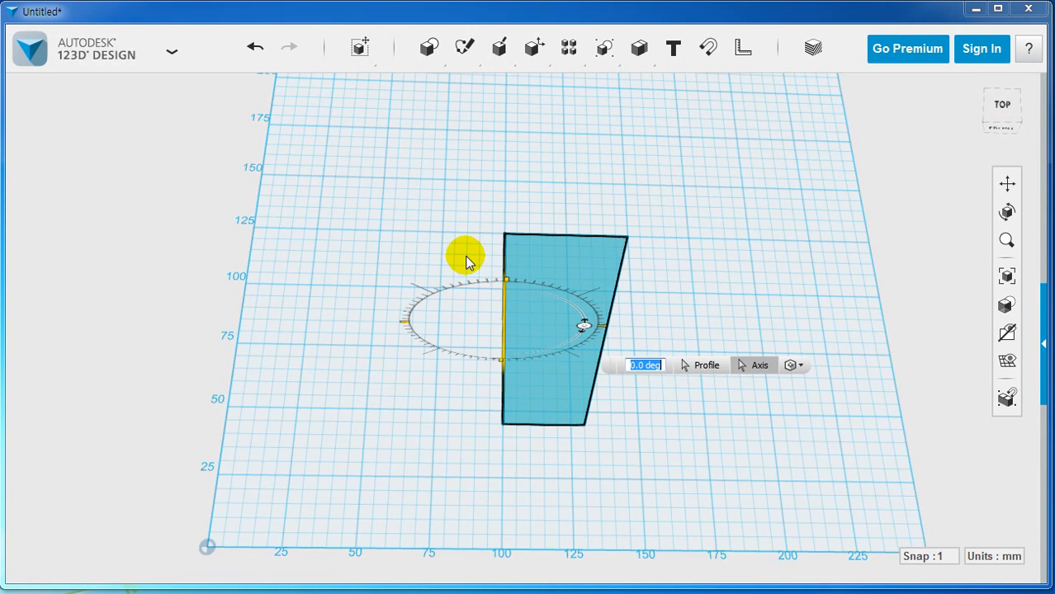
Revolve the profile a full 360 degrees into a solid tapered cup body
{"action": "mouse_move", "coordinate": [487, 224]}
{"action": "right_mouse_down"}
{"action": "mouse_move", "coordinate": [508, 224]}
{"action": "mouse_move", "coordinate": [546, 287]}
{"action": "mouse_move", "coordinate": [566, 296]}
{"action": "mouse_move", "coordinate": [610, 282]}
{"action": "mouse_move", "coordinate": [561, 292]}
{"action": "mouse_move", "coordinate": [600, 283]}
{"action": "right_mouse_up"}
{"action": "middle_click_drag", "start_coordinate": [599, 284], "coordinate": [641, 266]}
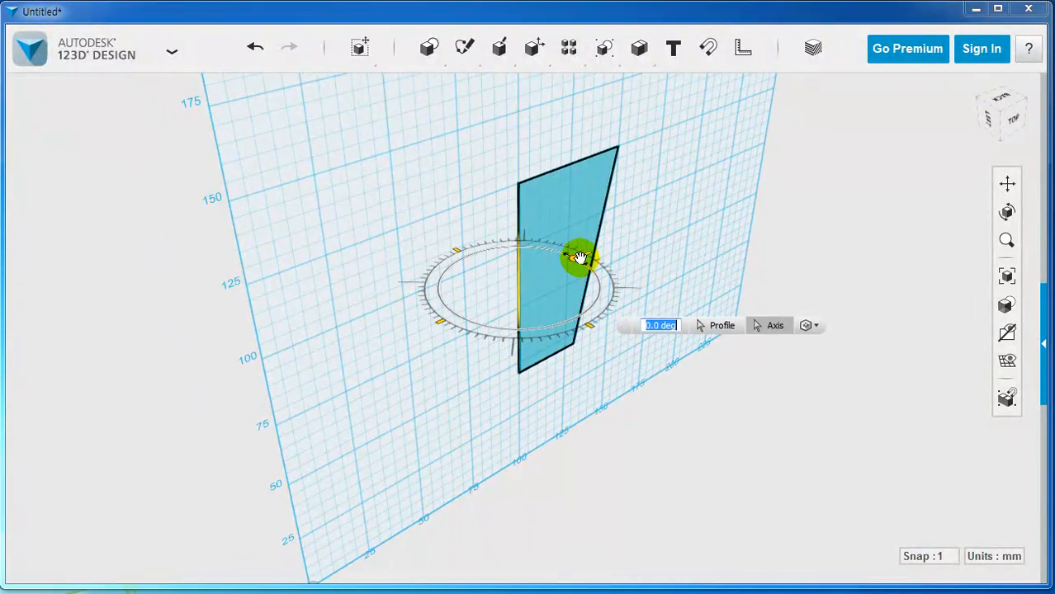
{"action": "left_click_drag", "start_coordinate": [575, 259], "coordinate": [496, 233]}
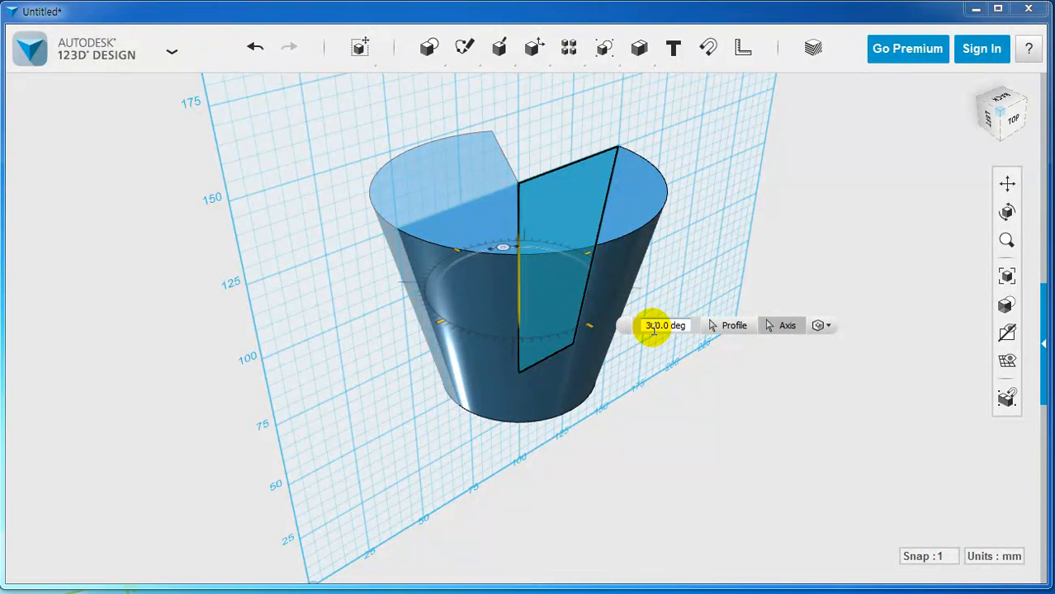
{"action": "type", "text": "60"}
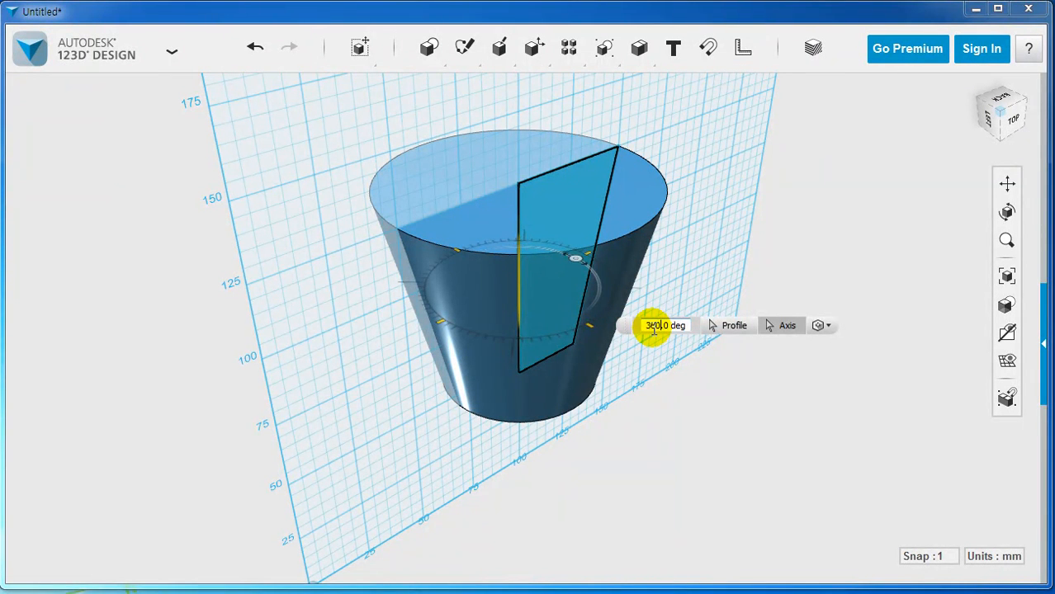
{"action": "key", "text": "Return"}
{"action": "left_click", "coordinate": [713, 330]}
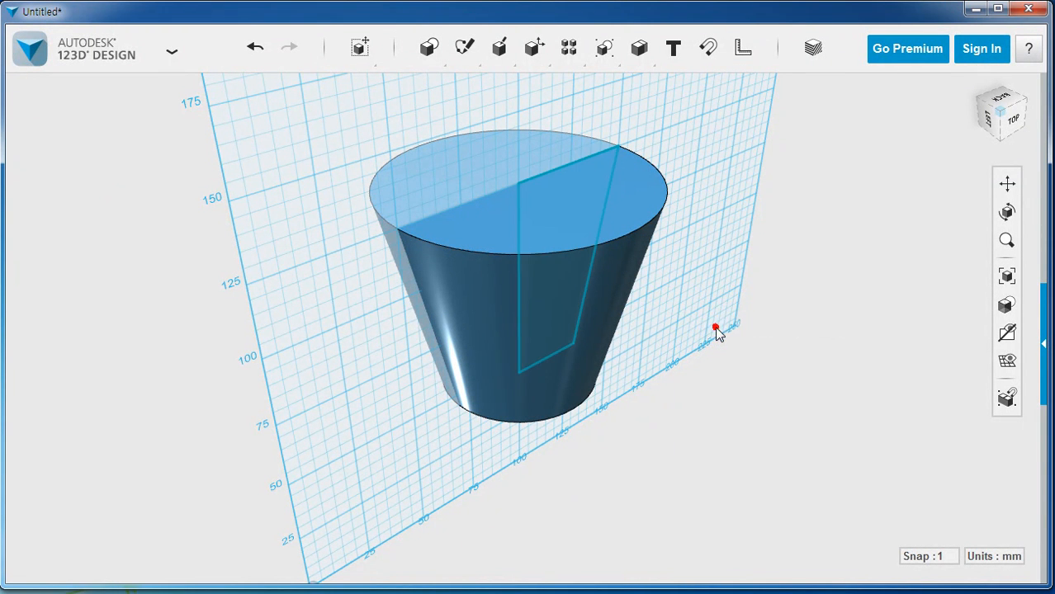
Sketch a separate 15 mm horizontal line on the grid in top view, about 20 mm outside the cup's wide rim
{"action": "right_click_drag", "start_coordinate": [701, 426], "coordinate": [635, 301]}
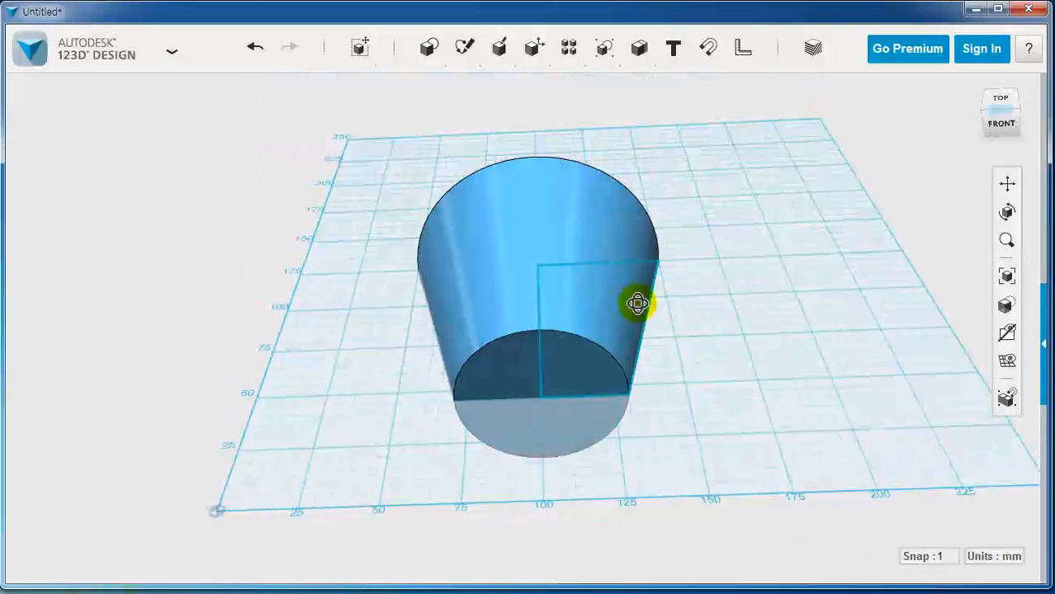
{"action": "middle_click_drag", "start_coordinate": [748, 332], "coordinate": [712, 335]}
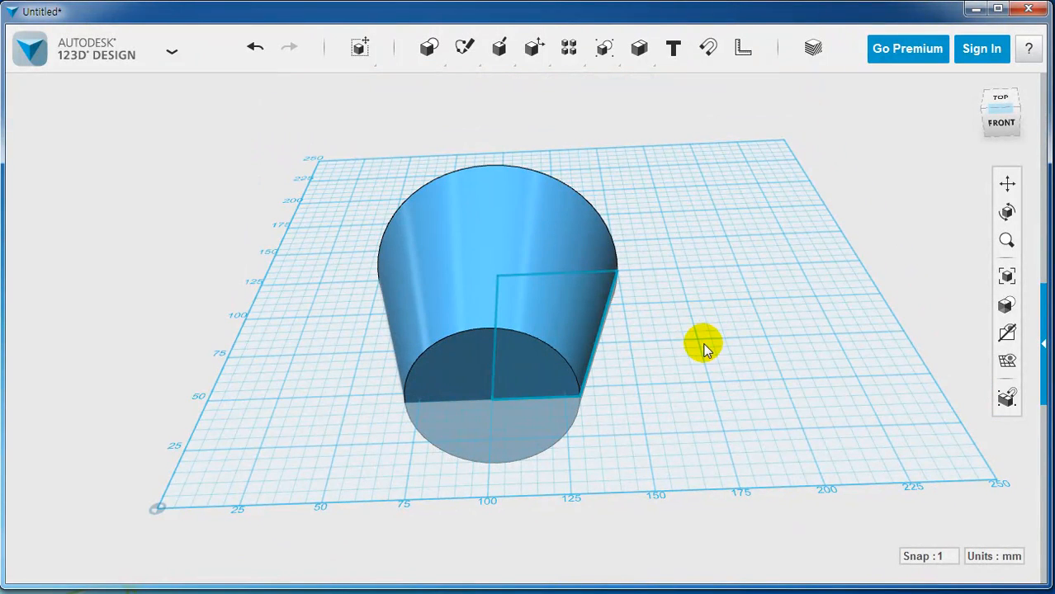
{"action": "right_click_drag", "start_coordinate": [699, 301], "coordinate": [700, 387]}
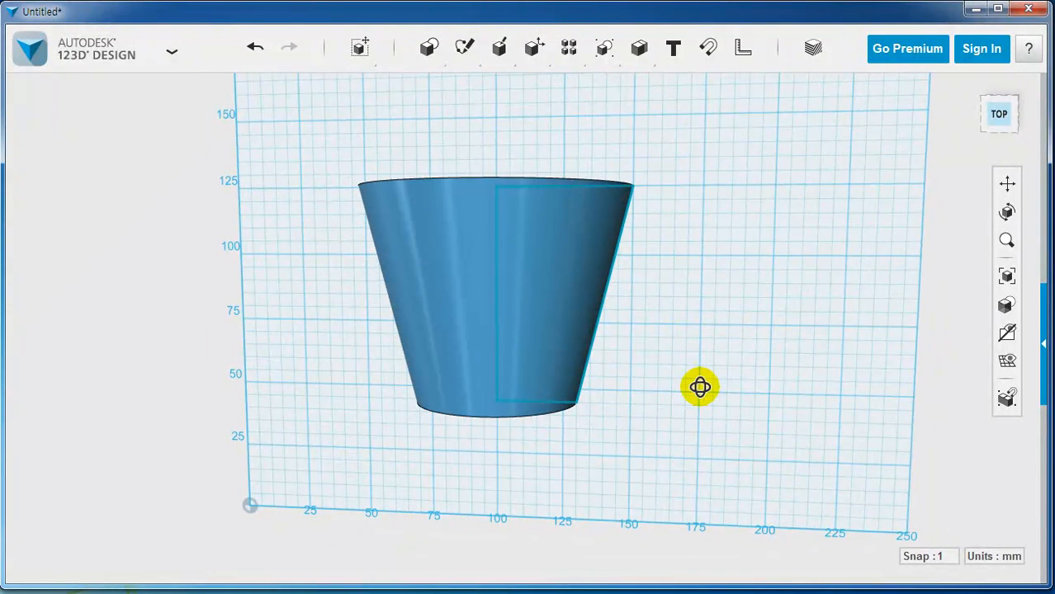
{"action": "left_click", "coordinate": [995, 118]}
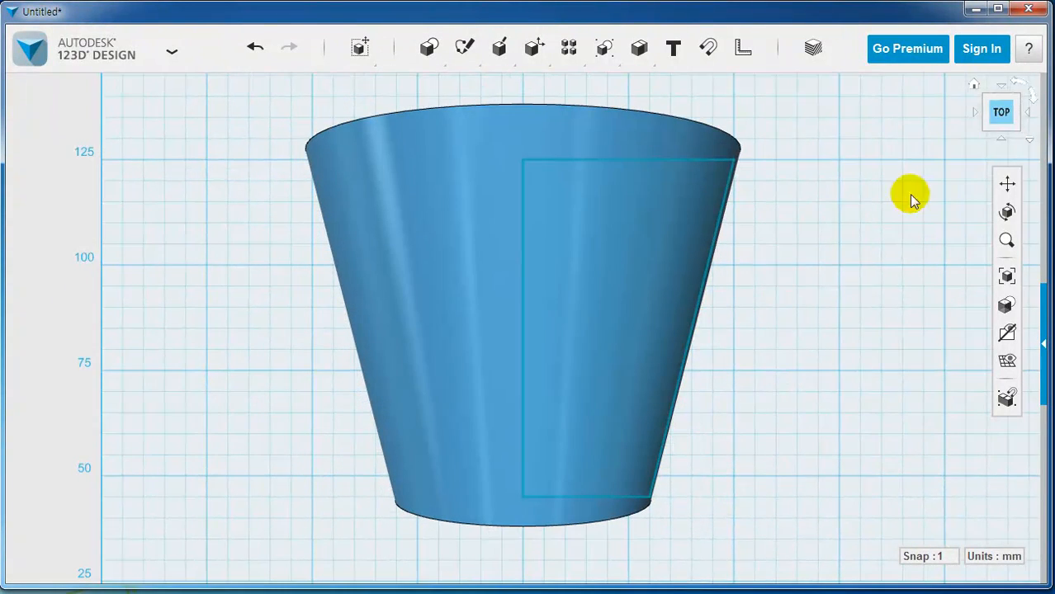
{"action": "middle_click_drag", "start_coordinate": [920, 261], "coordinate": [630, 254]}
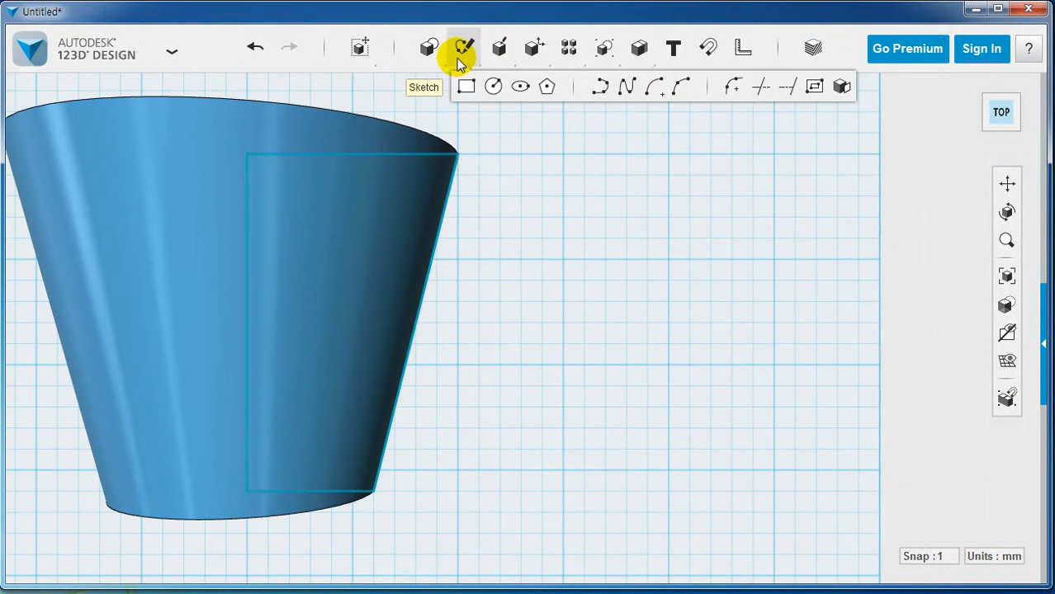
{"action": "mouse_move", "coordinate": [466, 48]}
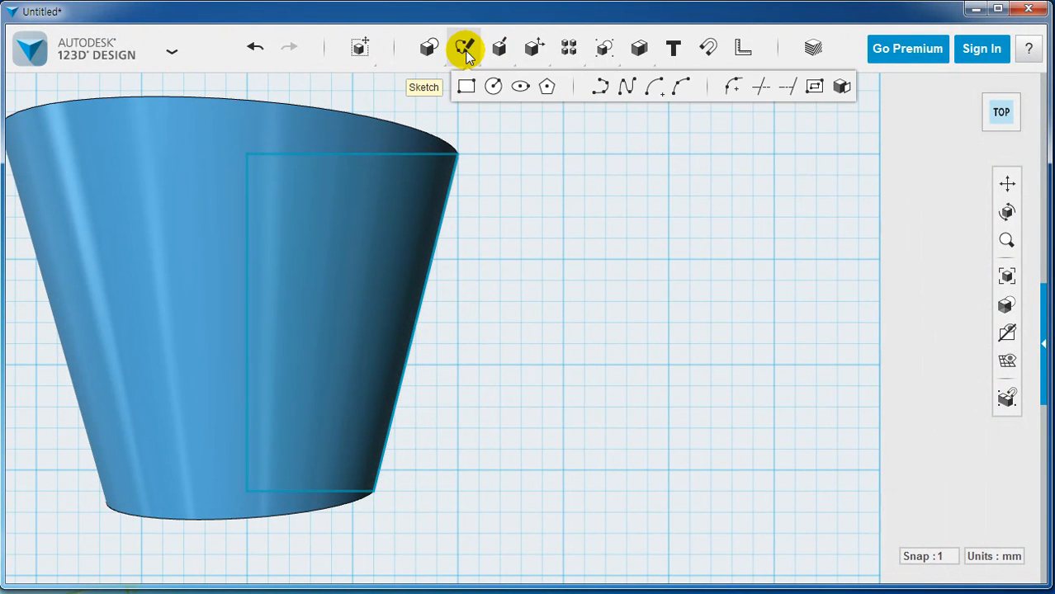
{"action": "left_click", "coordinate": [599, 88]}
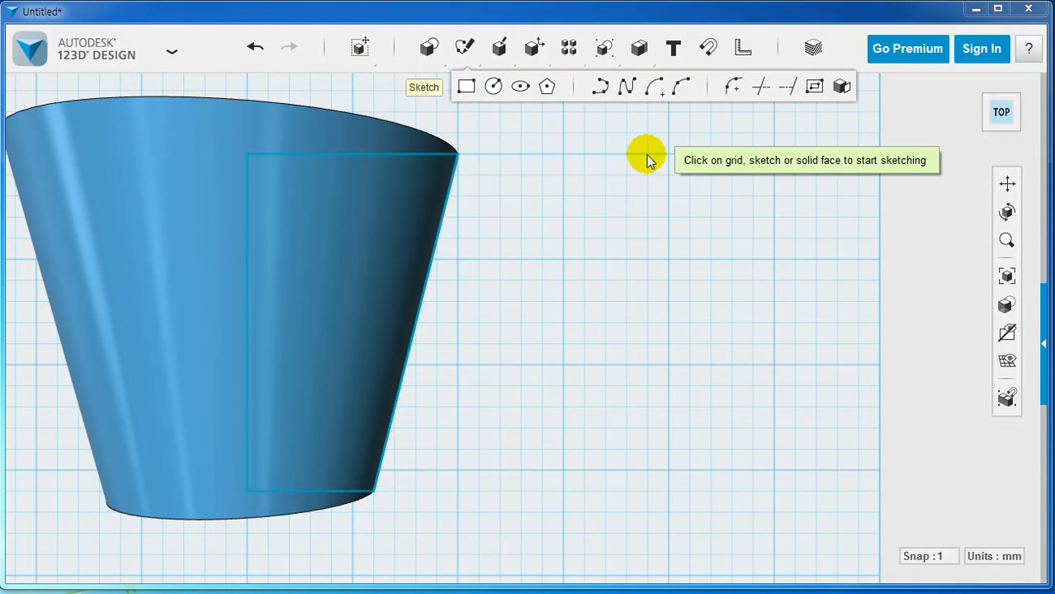
{"action": "left_click", "coordinate": [576, 206]}
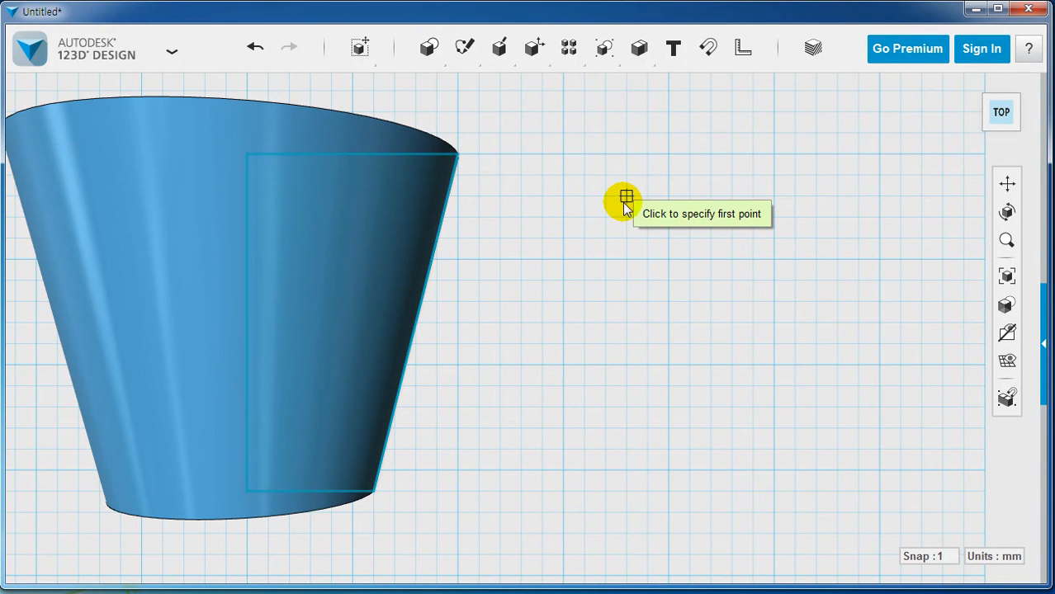
{"action": "left_click", "coordinate": [541, 174]}
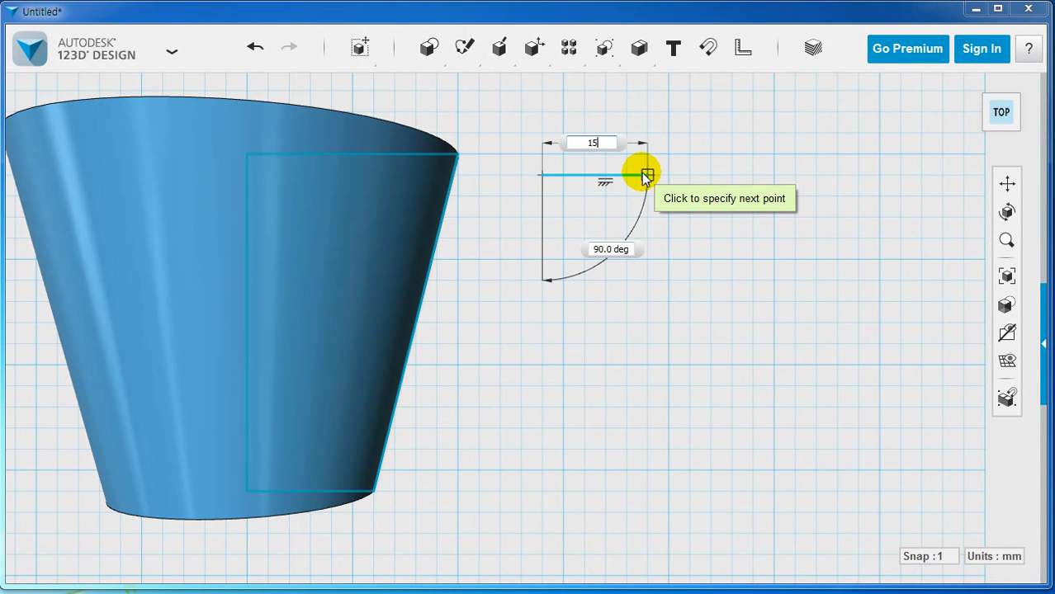
{"action": "type", "text": "15"}
{"action": "key", "text": "Tab"}
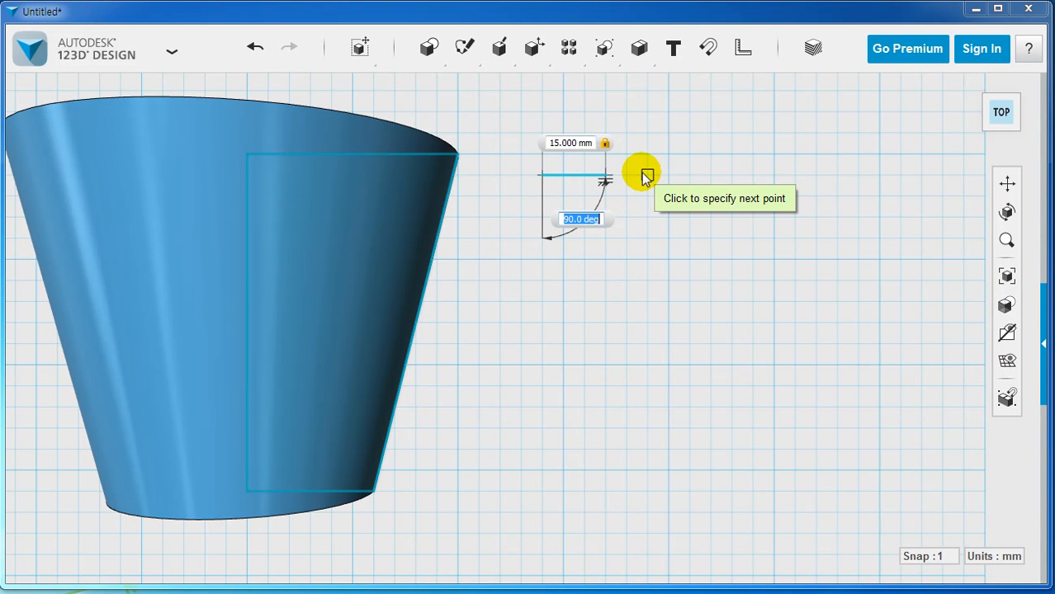
{"action": "left_click", "coordinate": [645, 177]}
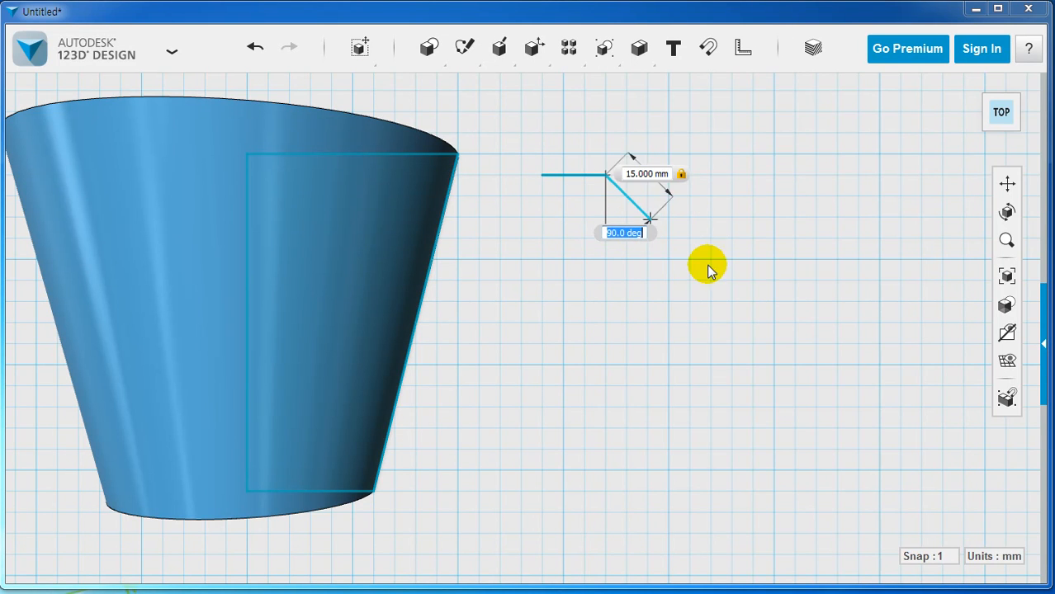
{"action": "left_click", "coordinate": [675, 253]}
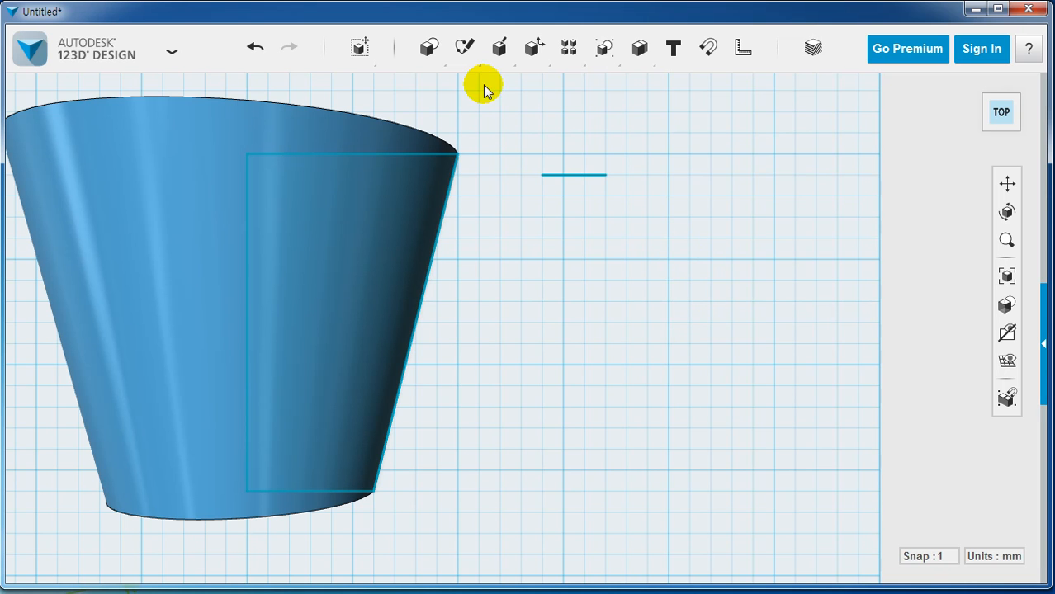
Add a three-point arc to the short line's sketch, from its outer end down to a point about 50 mm lower and 25 mm toward the cup
{"action": "mouse_move", "coordinate": [467, 59]}
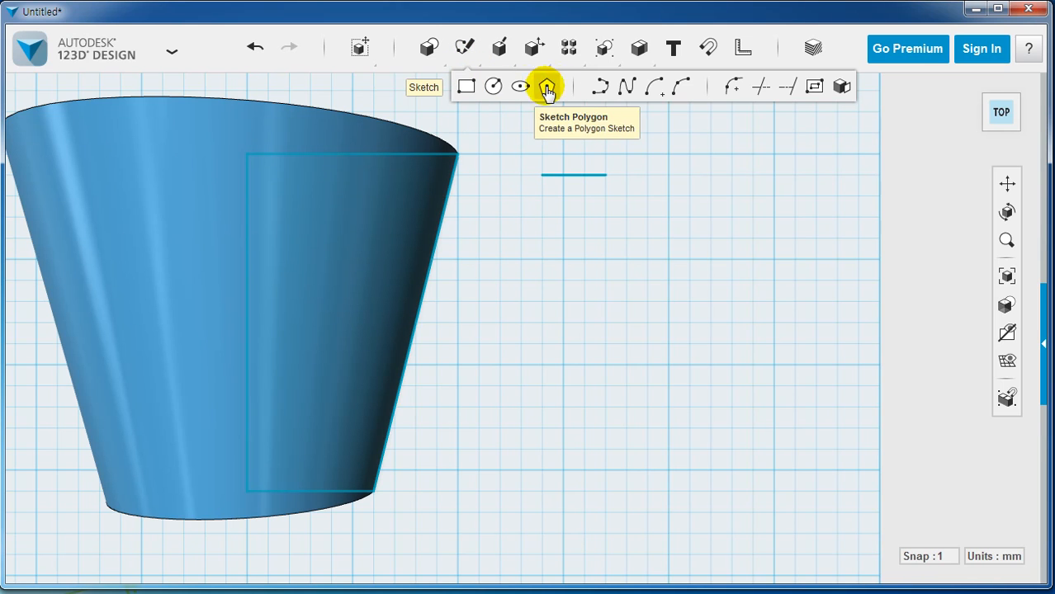
{"action": "left_click", "coordinate": [685, 89]}
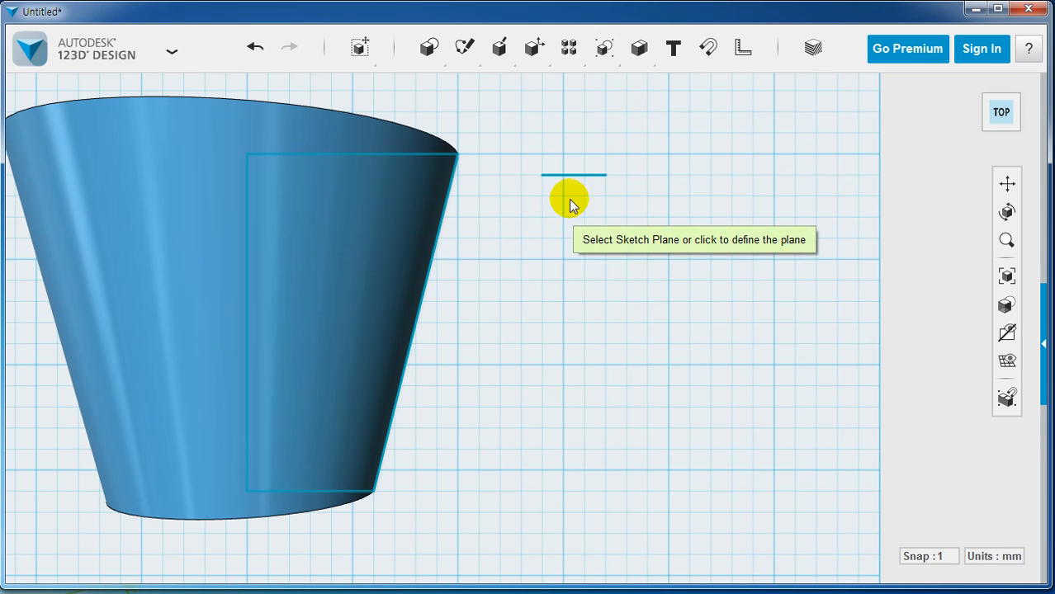
{"action": "left_click", "coordinate": [582, 177]}
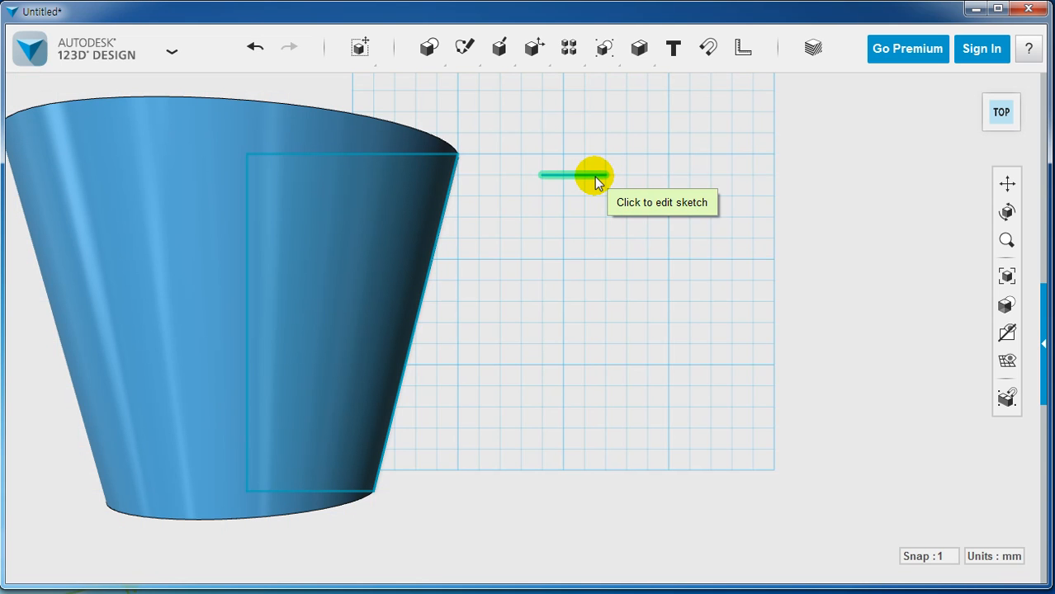
{"action": "left_click", "coordinate": [598, 180]}
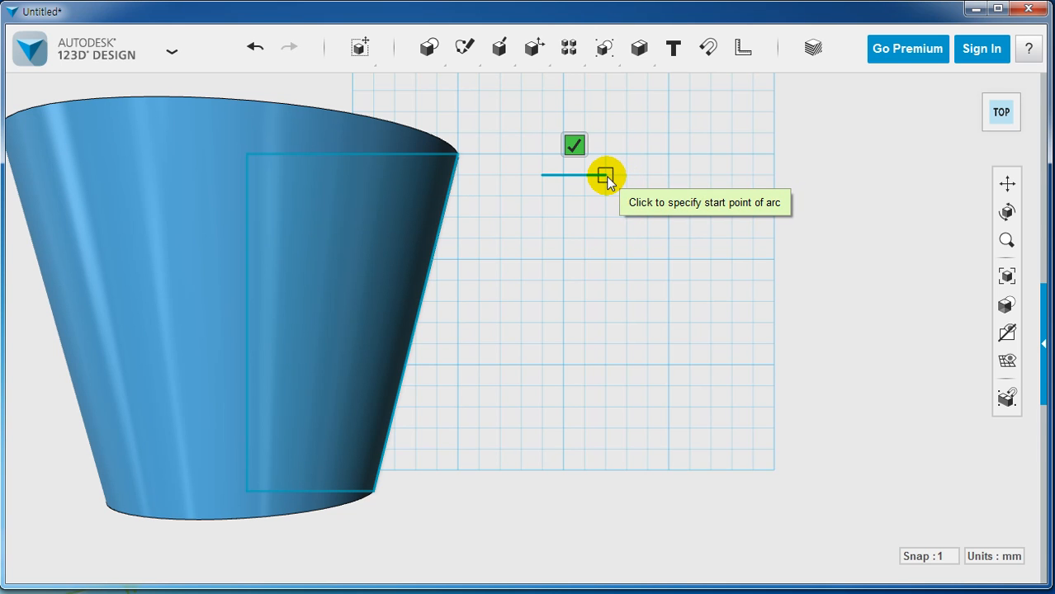
{"action": "left_click", "coordinate": [607, 177]}
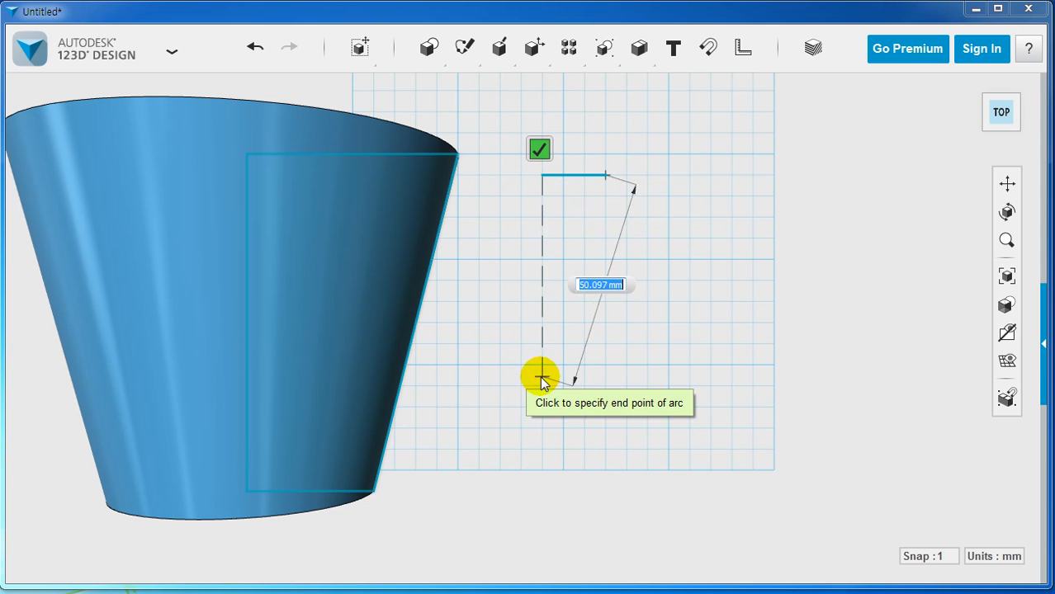
{"action": "left_click", "coordinate": [500, 386]}
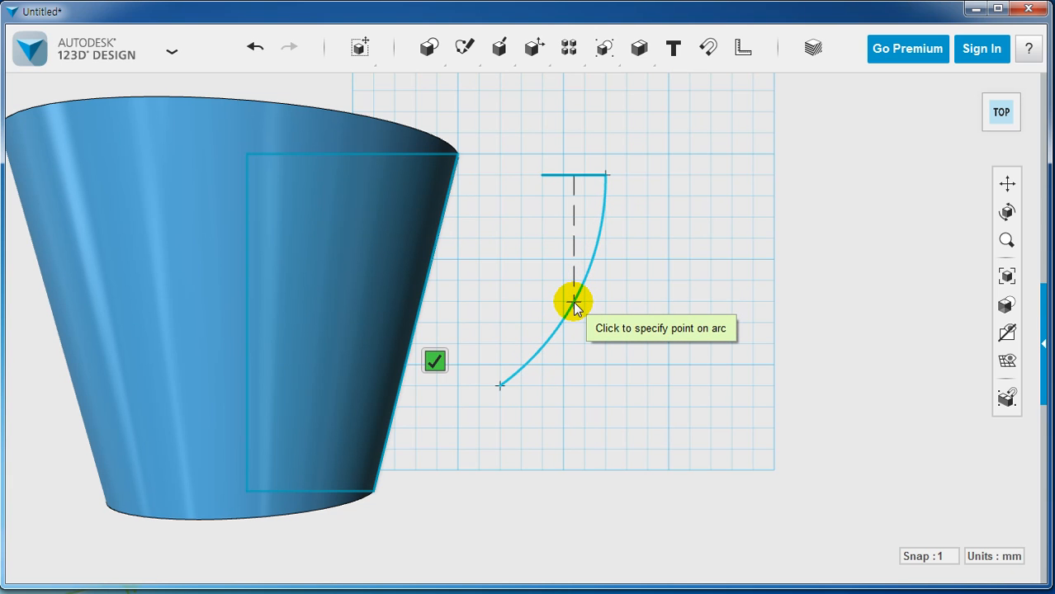
{"action": "left_click", "coordinate": [562, 325]}
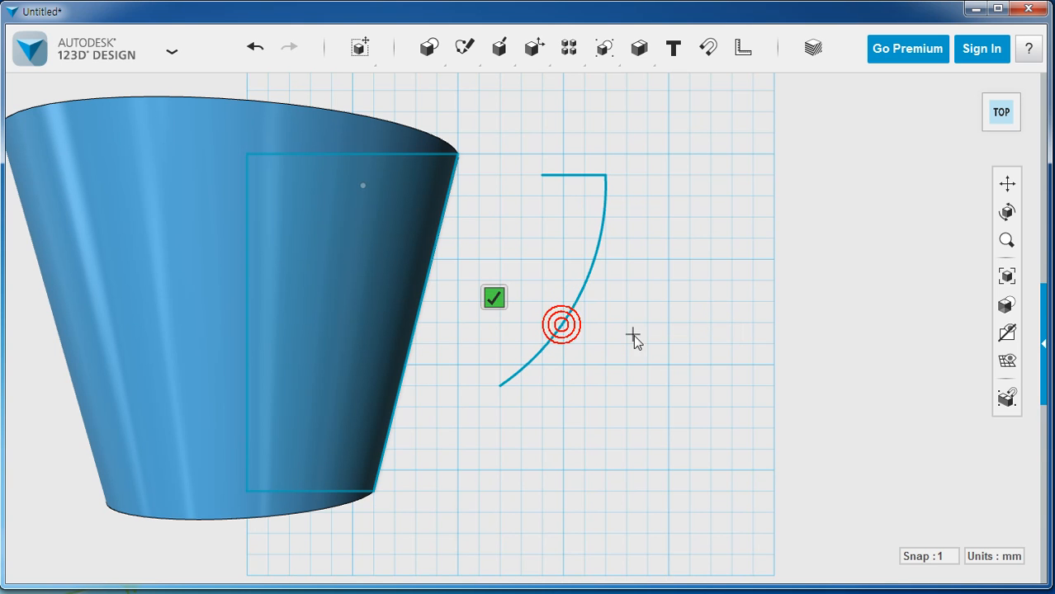
{"action": "left_click", "coordinate": [495, 300]}
Offset the line-and-arc handle profile 5 mm inward toward the cup
{"action": "right_click_drag", "start_coordinate": [689, 315], "coordinate": [731, 362]}
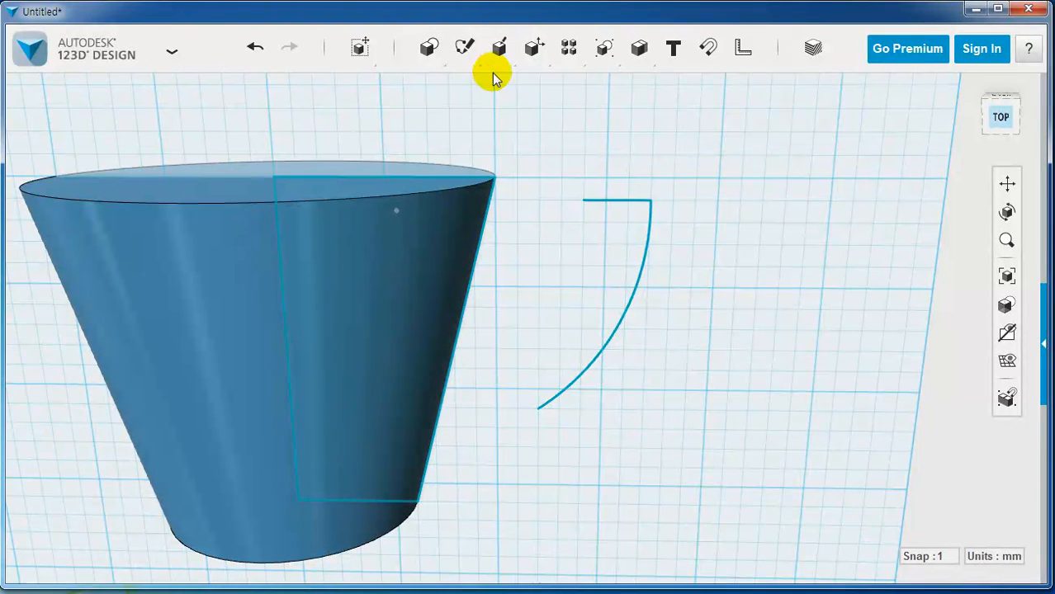
{"action": "mouse_move", "coordinate": [469, 48]}
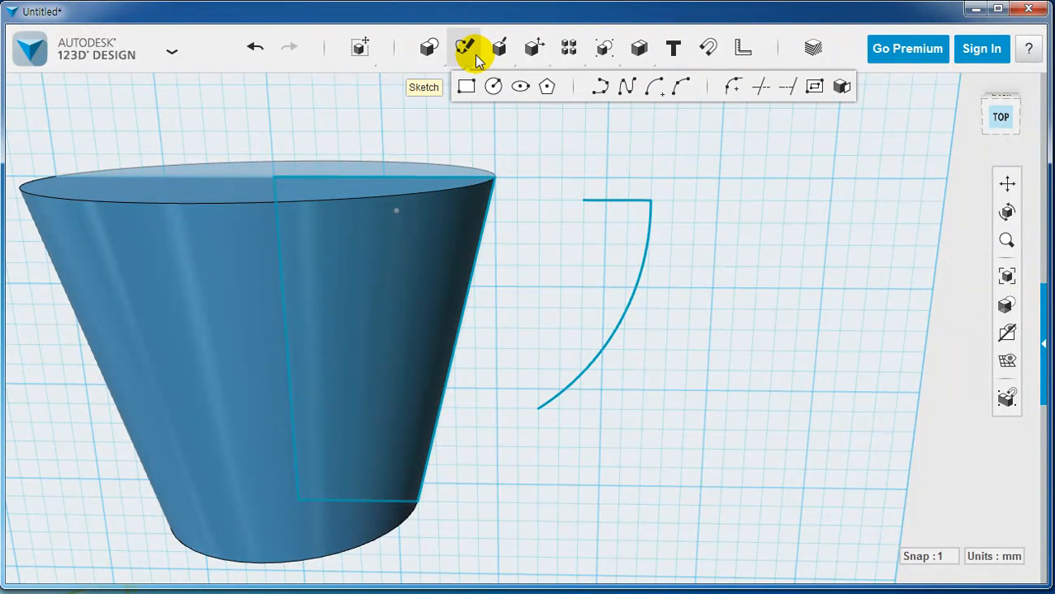
{"action": "left_click", "coordinate": [814, 94]}
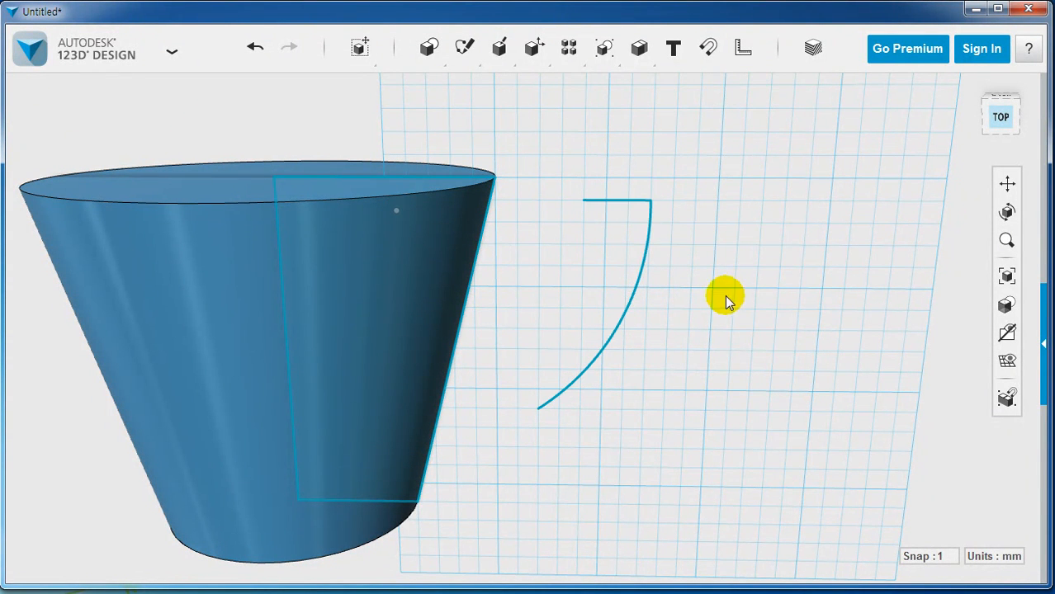
{"action": "left_click", "coordinate": [648, 250]}
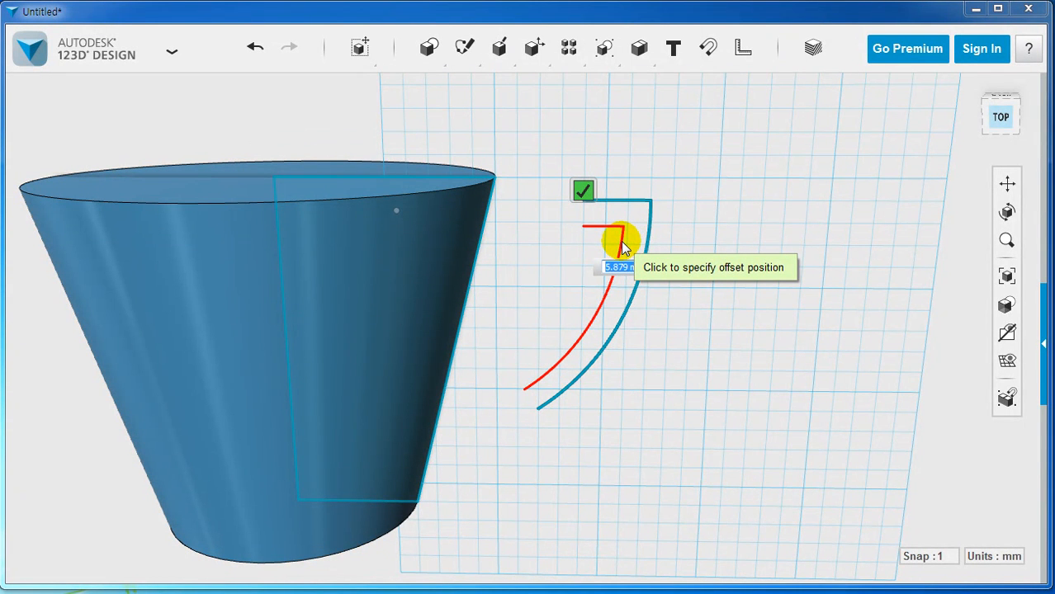
{"action": "key", "text": "Return"}
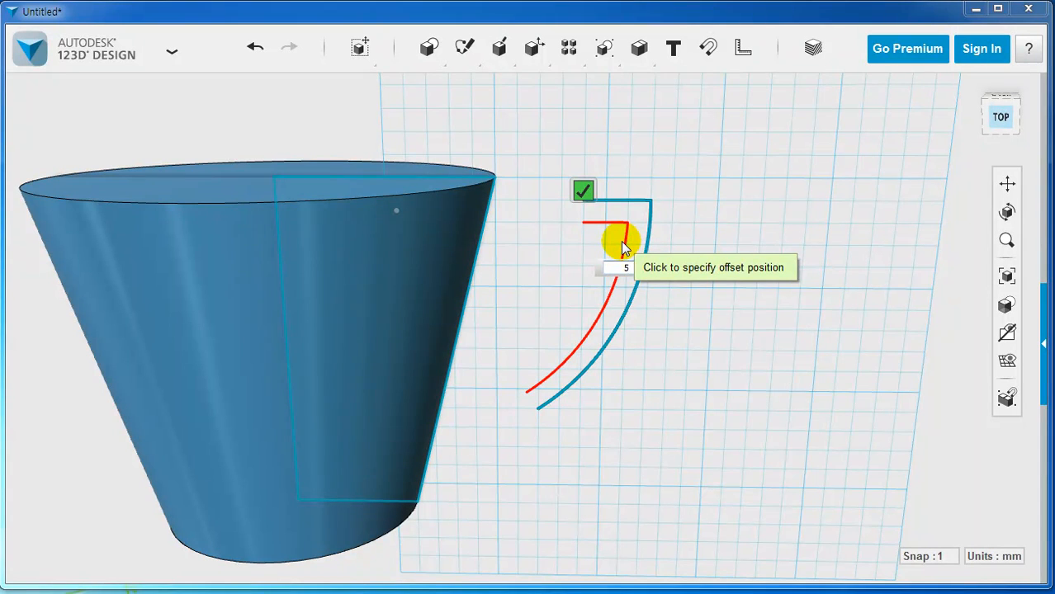
{"action": "left_click", "coordinate": [620, 241]}
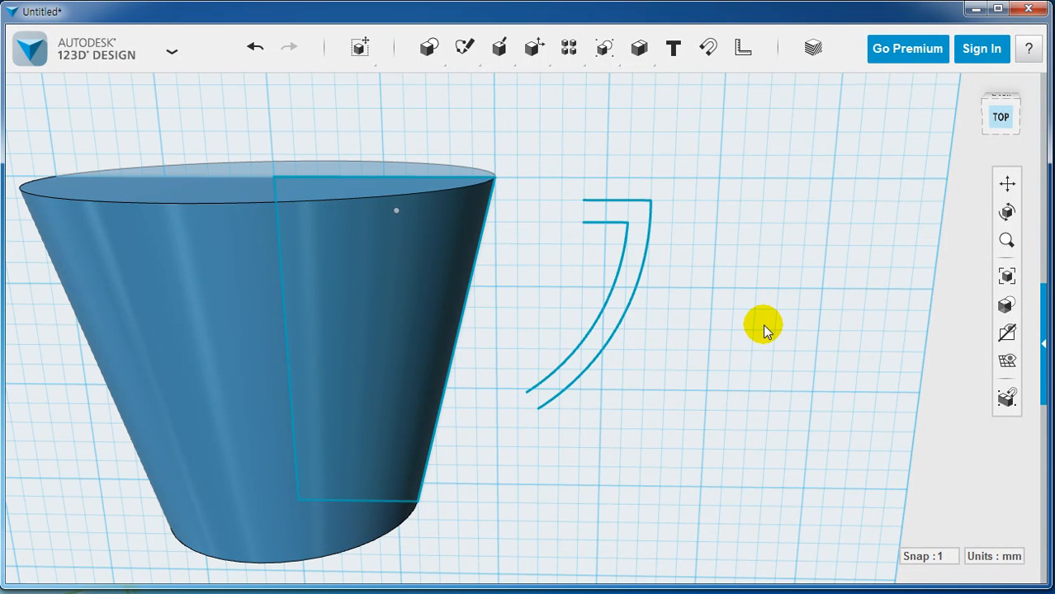
Close the handle profile with straight lines joining the original and offset curves at both open ends
{"action": "mouse_move", "coordinate": [699, 334]}
{"action": "right_mouse_down"}
{"action": "mouse_move", "coordinate": [728, 285]}
{"action": "mouse_move", "coordinate": [701, 323]}
{"action": "mouse_move", "coordinate": [713, 321]}
{"action": "mouse_move", "coordinate": [699, 311]}
{"action": "mouse_move", "coordinate": [710, 331]}
{"action": "right_mouse_up"}
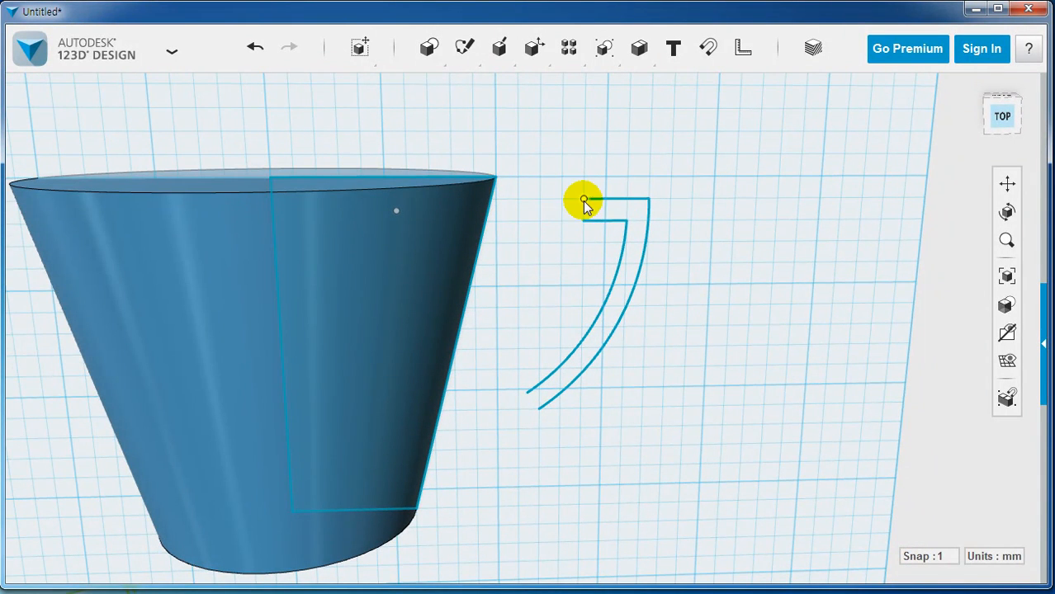
{"action": "mouse_move", "coordinate": [466, 50]}
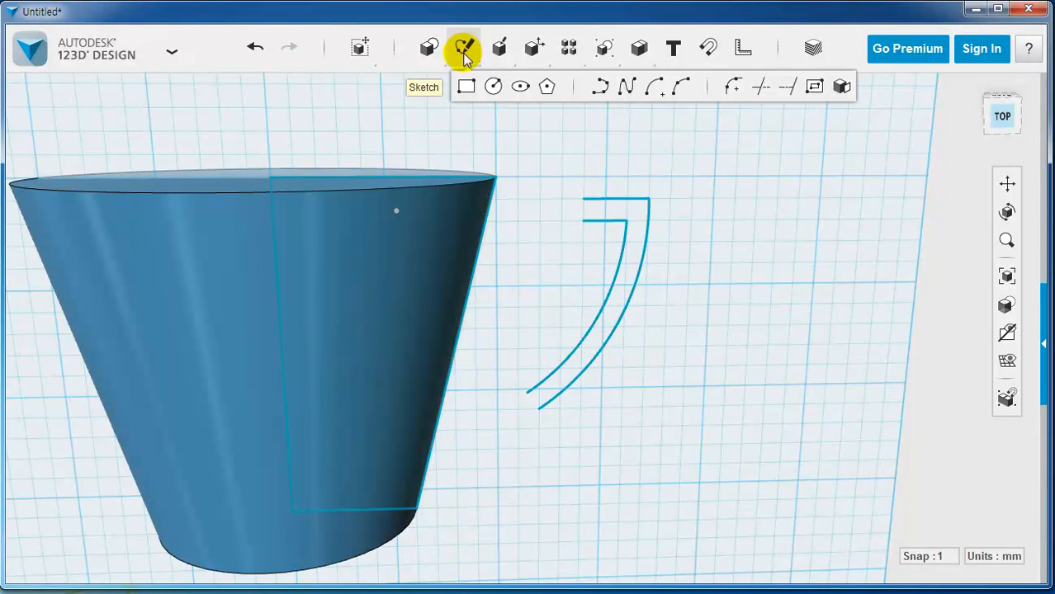
{"action": "left_click", "coordinate": [600, 86]}
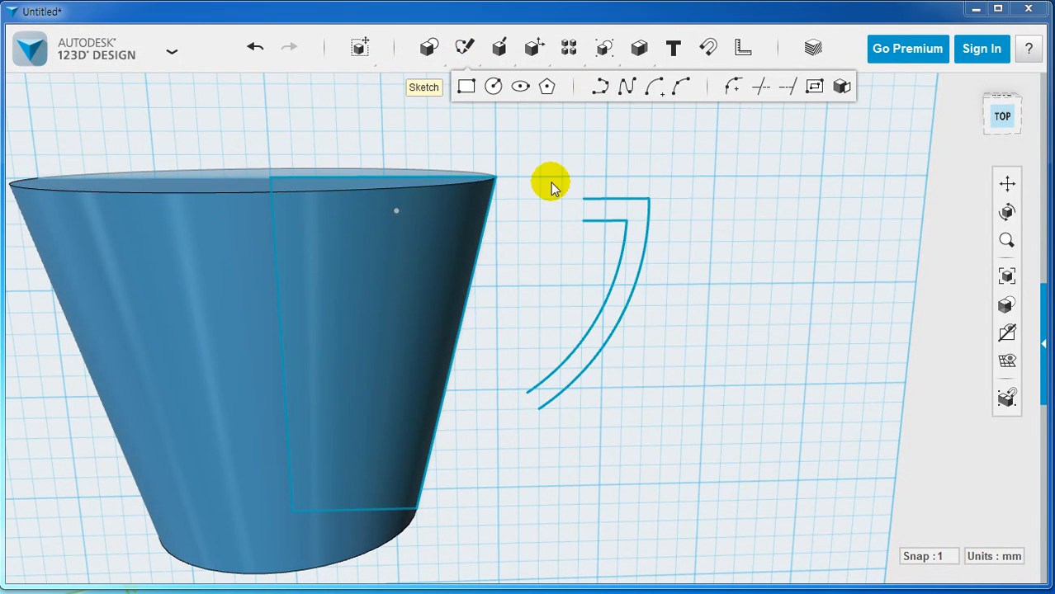
{"action": "left_click", "coordinate": [595, 197]}
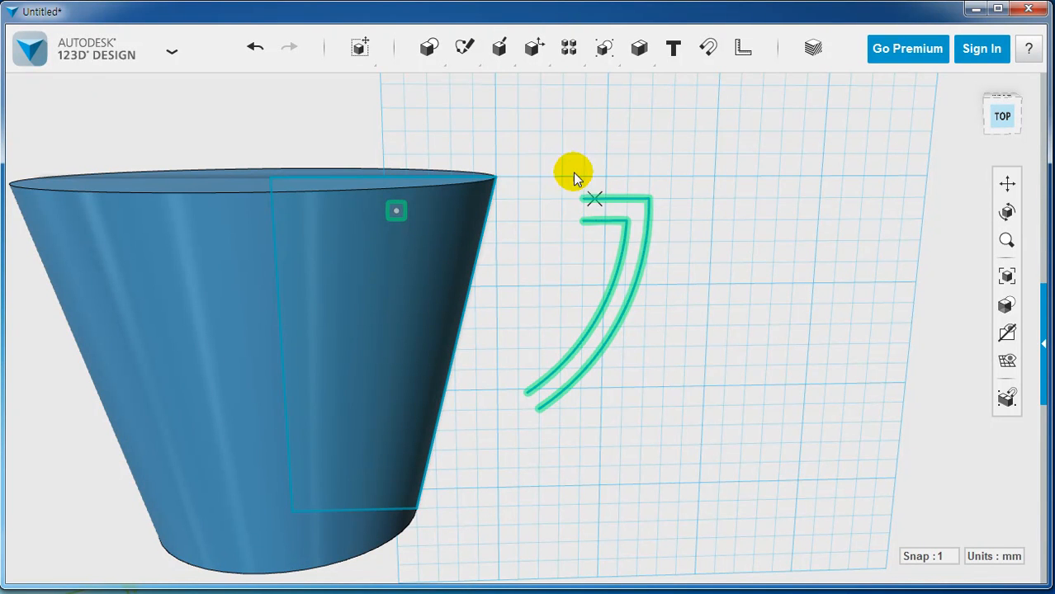
{"action": "left_click", "coordinate": [584, 221]}
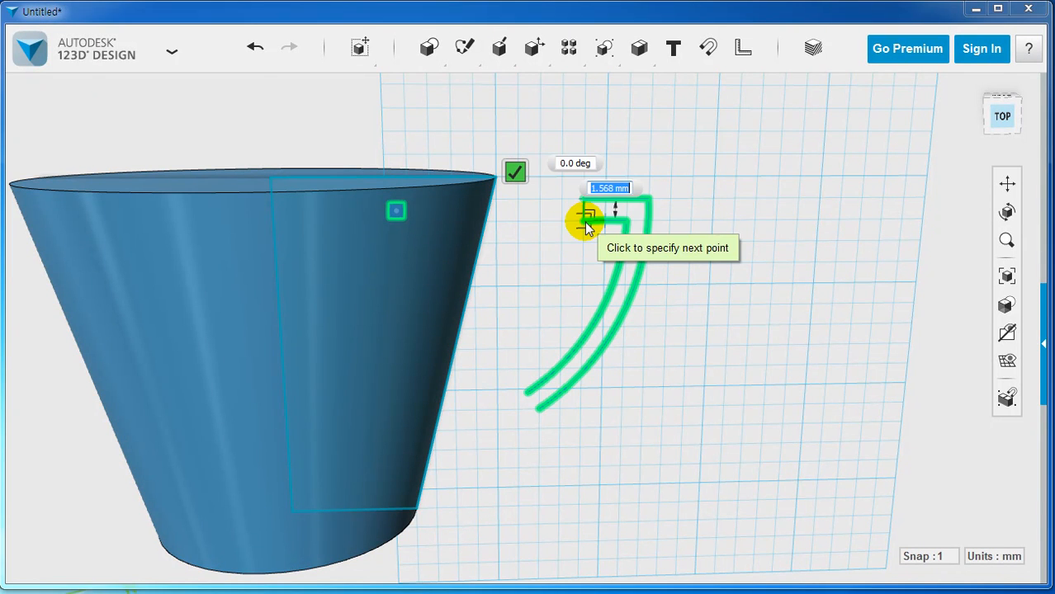
{"action": "left_click", "coordinate": [527, 394]}
{"action": "left_click", "coordinate": [537, 406]}
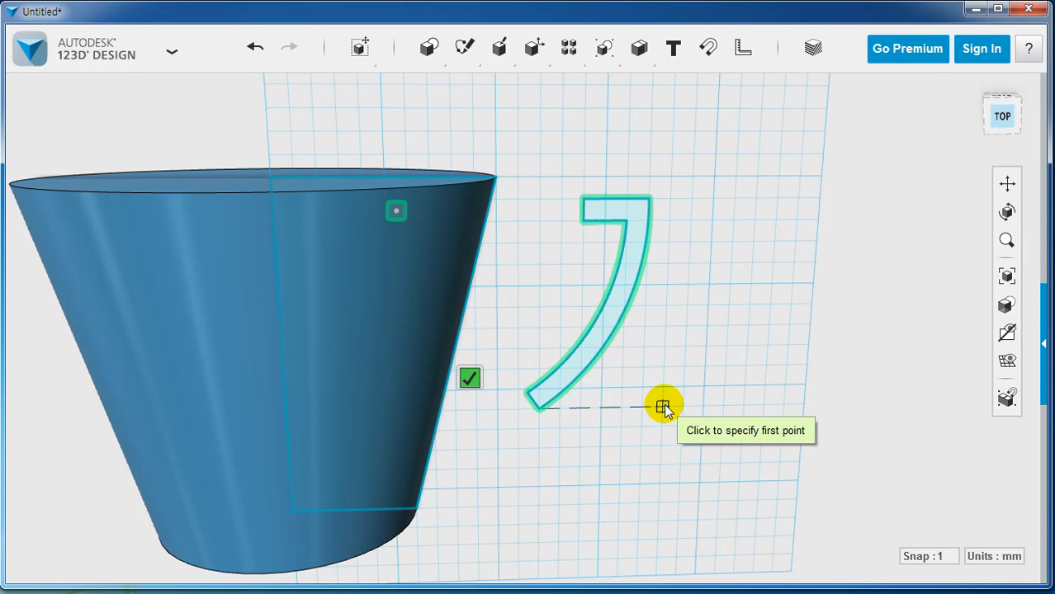
{"action": "key", "text": "Escape"}
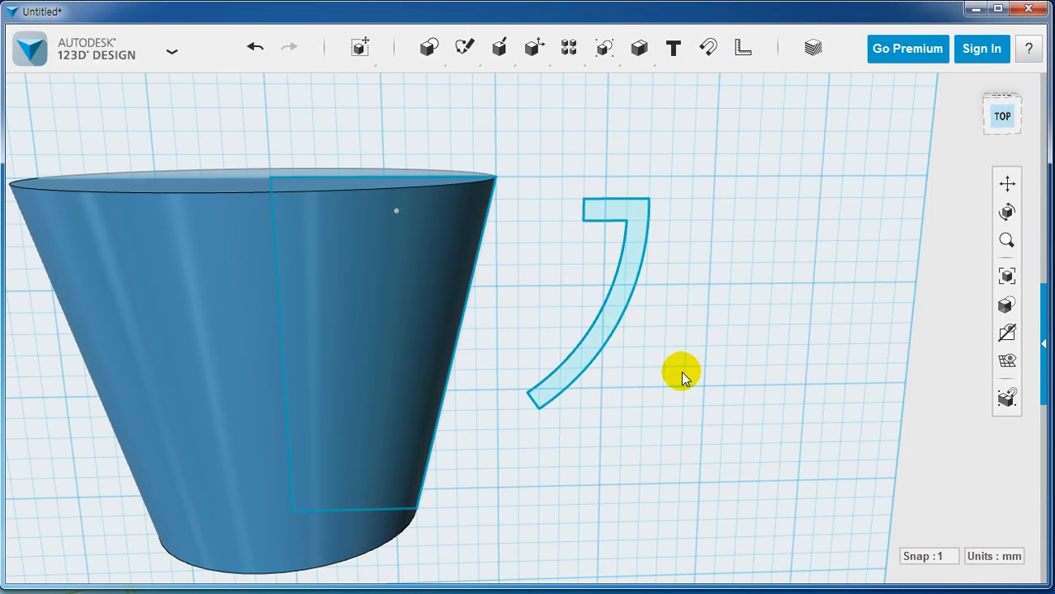
{"action": "middle_click_drag", "start_coordinate": [671, 337], "coordinate": [671, 353]}
{"action": "right_click_drag", "start_coordinate": [680, 340], "coordinate": [636, 357]}
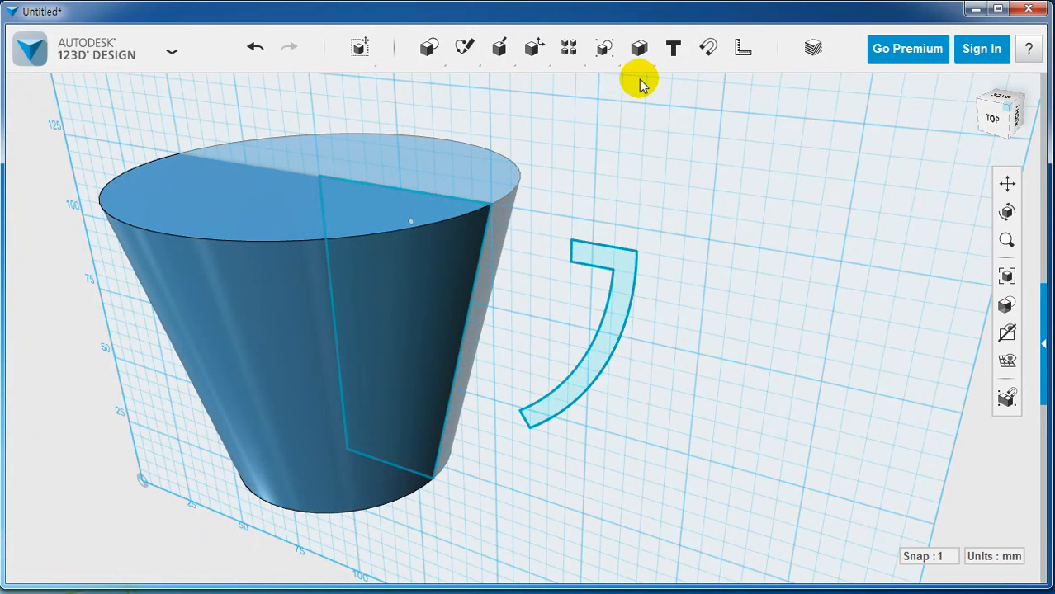
{"action": "mouse_move", "coordinate": [509, 58]}
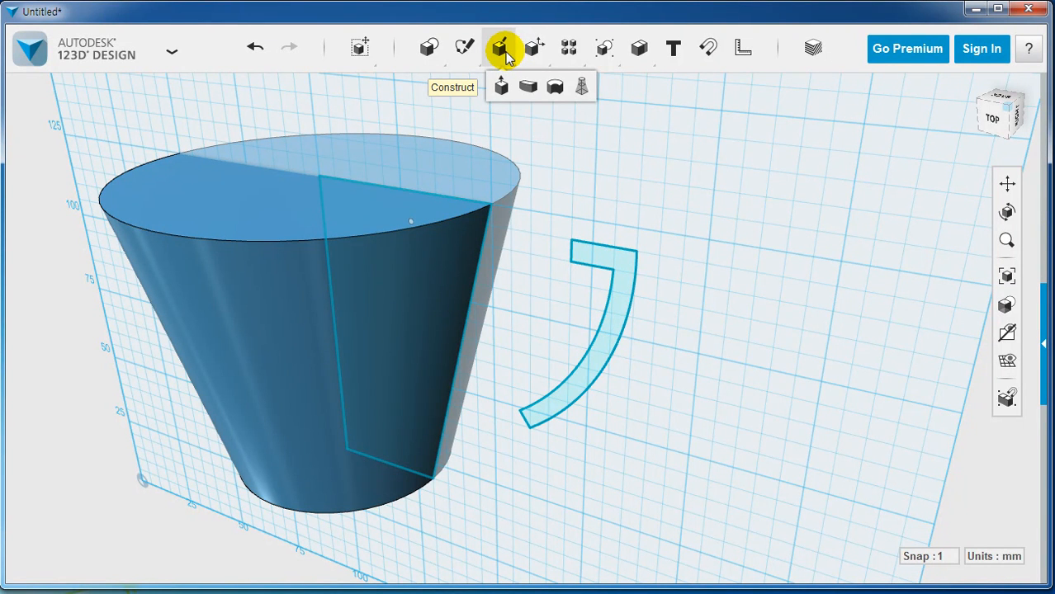
{"action": "left_click", "coordinate": [501, 90]}
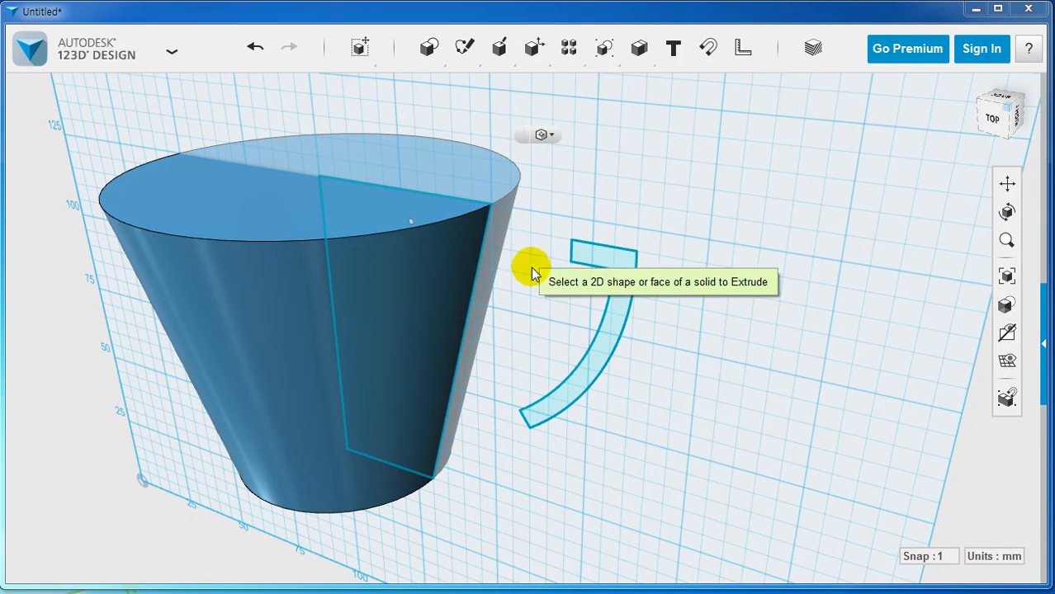
{"action": "left_click", "coordinate": [585, 262]}
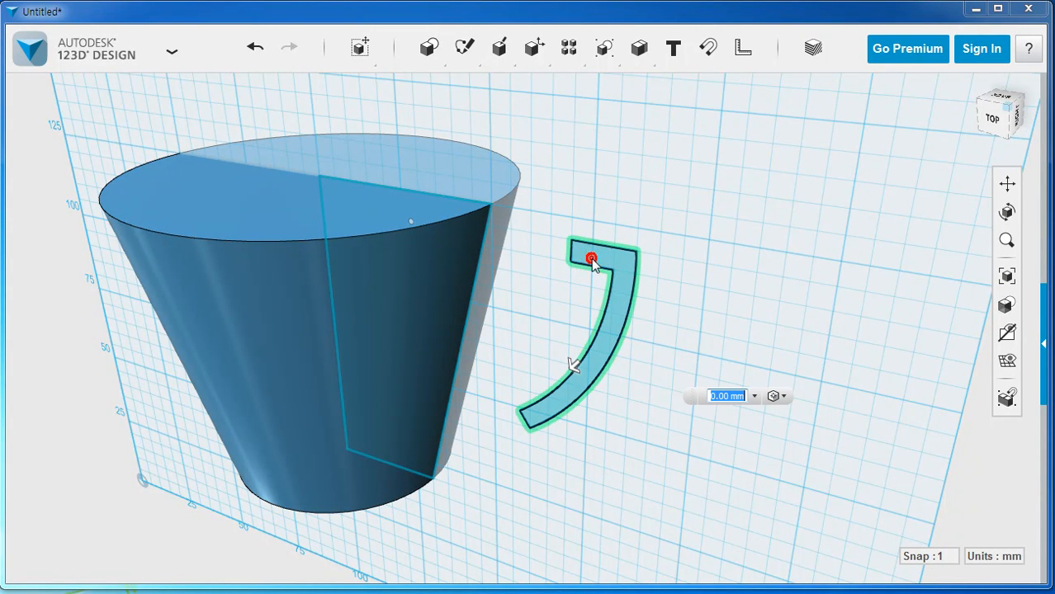
{"action": "mouse_move", "coordinate": [625, 422]}
{"action": "right_mouse_down"}
{"action": "mouse_move", "coordinate": [619, 410]}
{"action": "mouse_move", "coordinate": [607, 420]}
{"action": "right_mouse_up"}
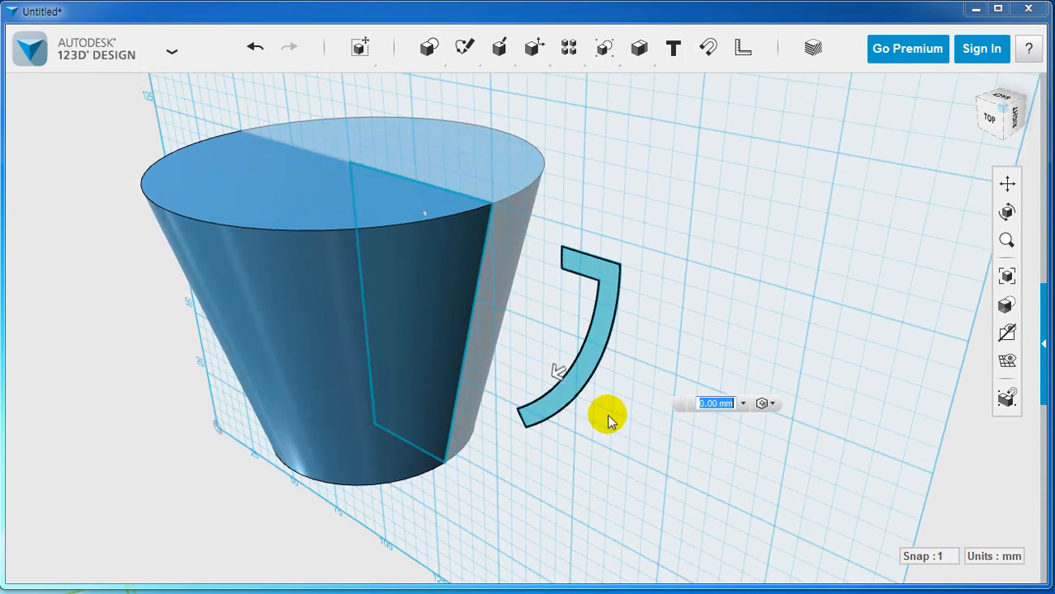
{"action": "left_click_drag", "start_coordinate": [560, 376], "coordinate": [539, 391]}
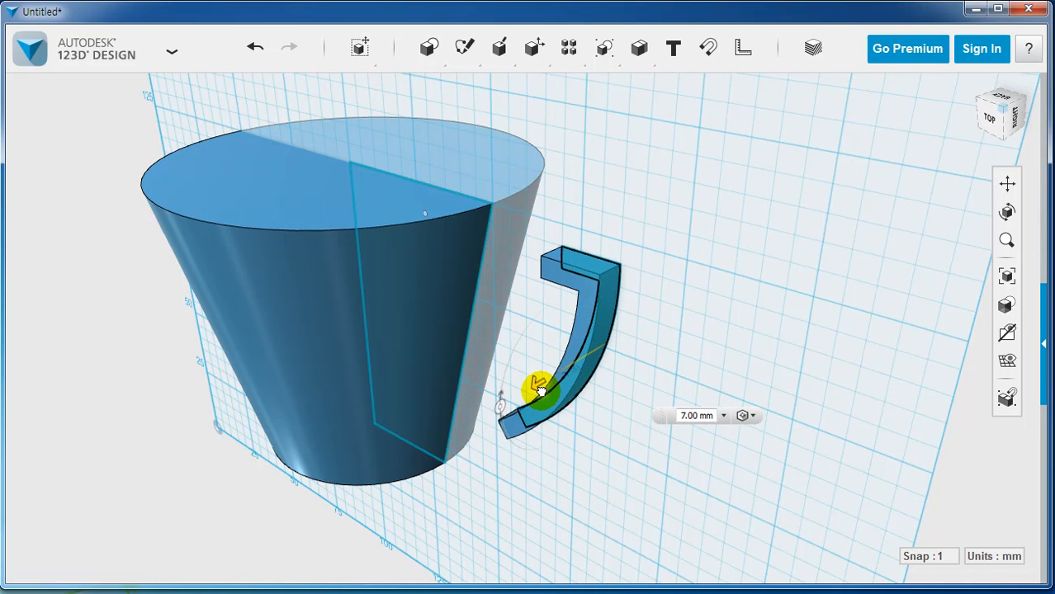
{"action": "left_click", "coordinate": [684, 417]}
{"action": "left_click_drag", "start_coordinate": [681, 411], "coordinate": [670, 417]}
{"action": "left_click", "coordinate": [668, 416]}
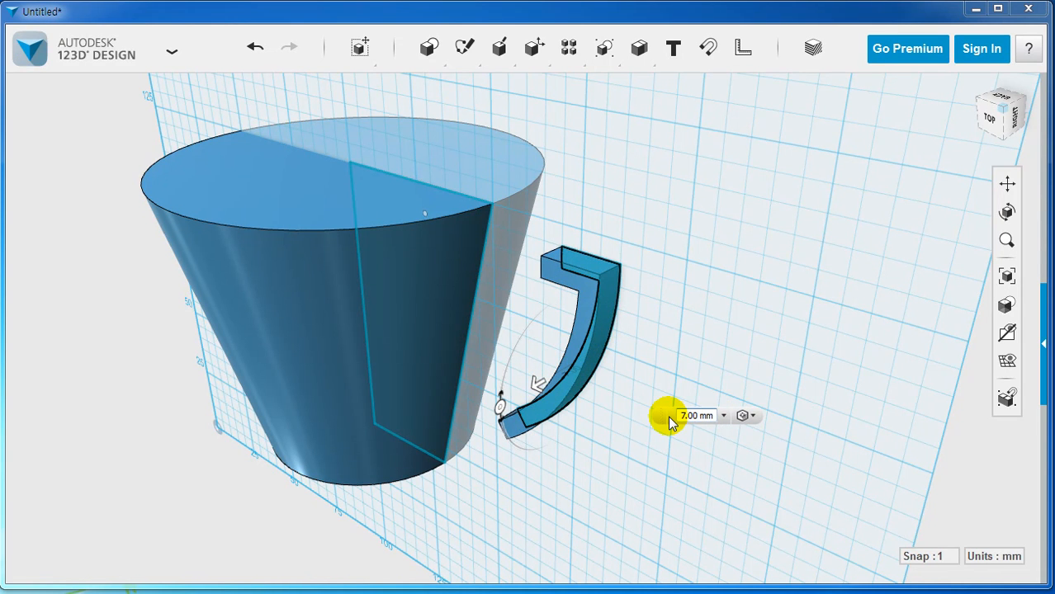
{"action": "key", "text": "BackSpace"}
{"action": "key", "text": "BackSpace"}
{"action": "key", "text": "BackSpace"}
{"action": "key", "text": "BackSpace"}
{"action": "key", "text": "BackSpace"}
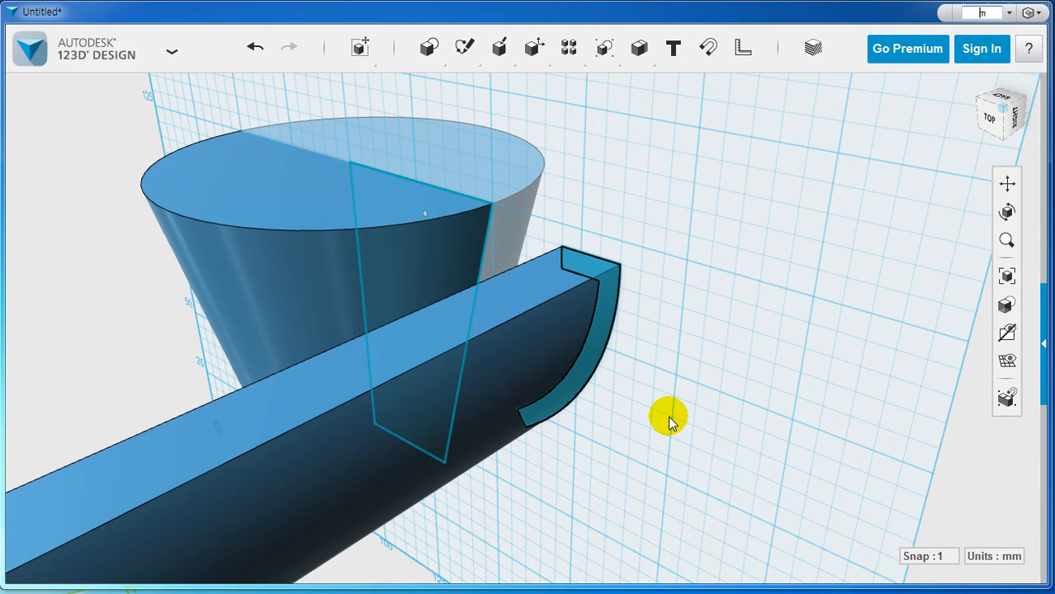
{"action": "scroll", "coordinate": [726, 354], "scroll_direction": "up", "scroll_amount": 3}
{"action": "key", "text": "Escape"}
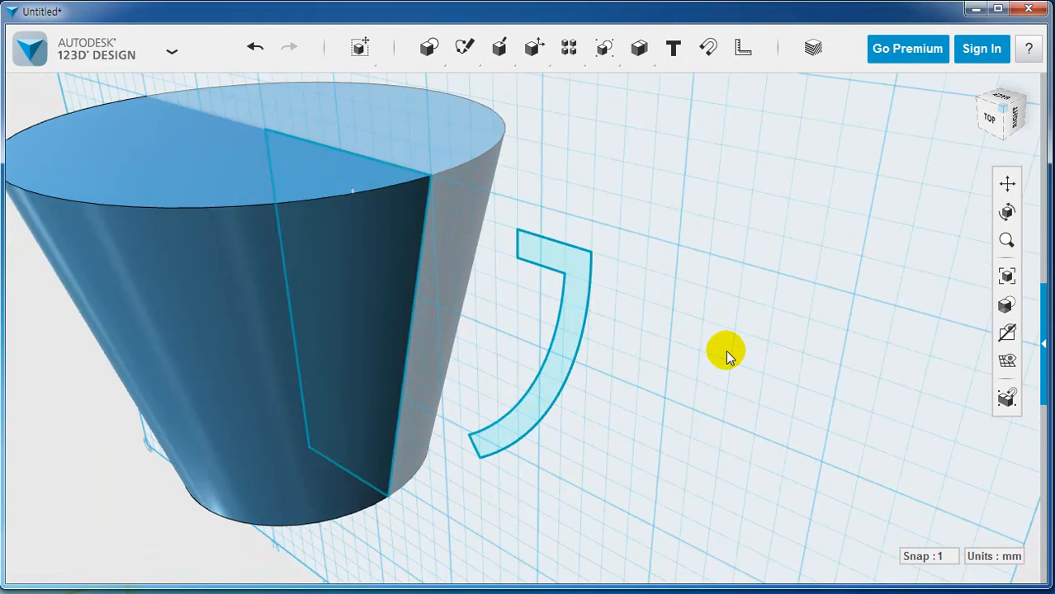
Extrude the closed handle profile 5 mm into a solid
{"action": "mouse_move", "coordinate": [493, 59]}
{"action": "left_click", "coordinate": [500, 86]}
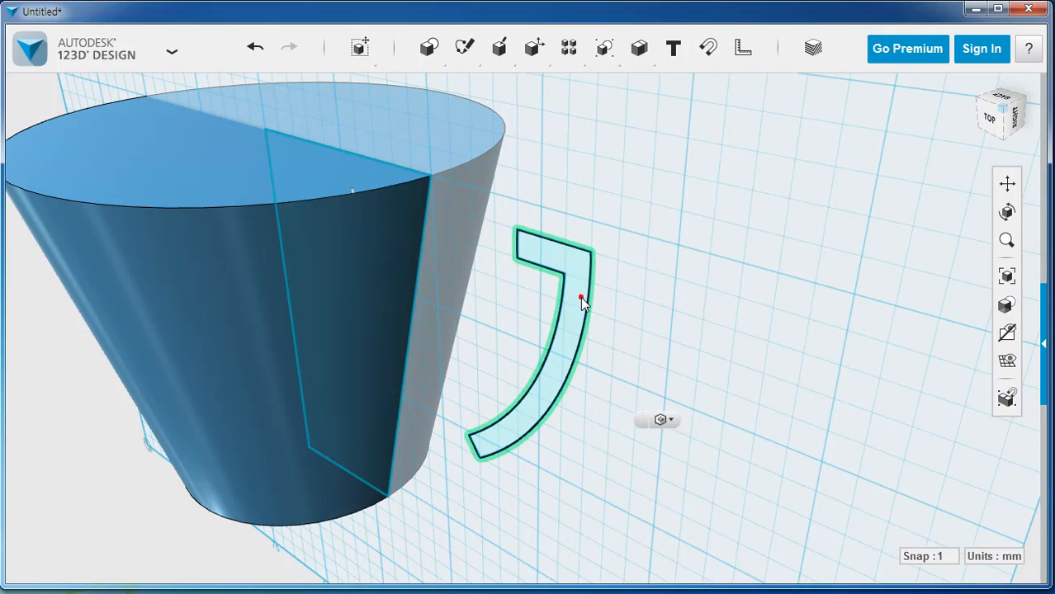
{"action": "left_click", "coordinate": [580, 296]}
{"action": "type", "text": "5"}
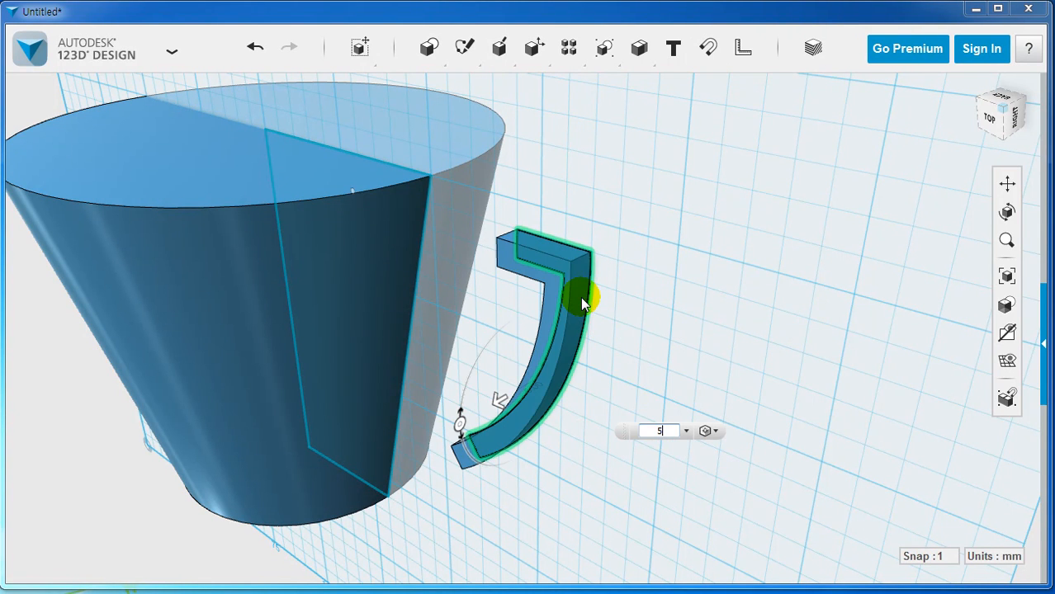
{"action": "left_click", "coordinate": [629, 333]}
Press-pull the handle's upper end face 20 mm toward the cup so it reaches into the cup wall
{"action": "middle_click_drag", "start_coordinate": [628, 339], "coordinate": [655, 327]}
{"action": "right_click_drag", "start_coordinate": [655, 327], "coordinate": [715, 302]}
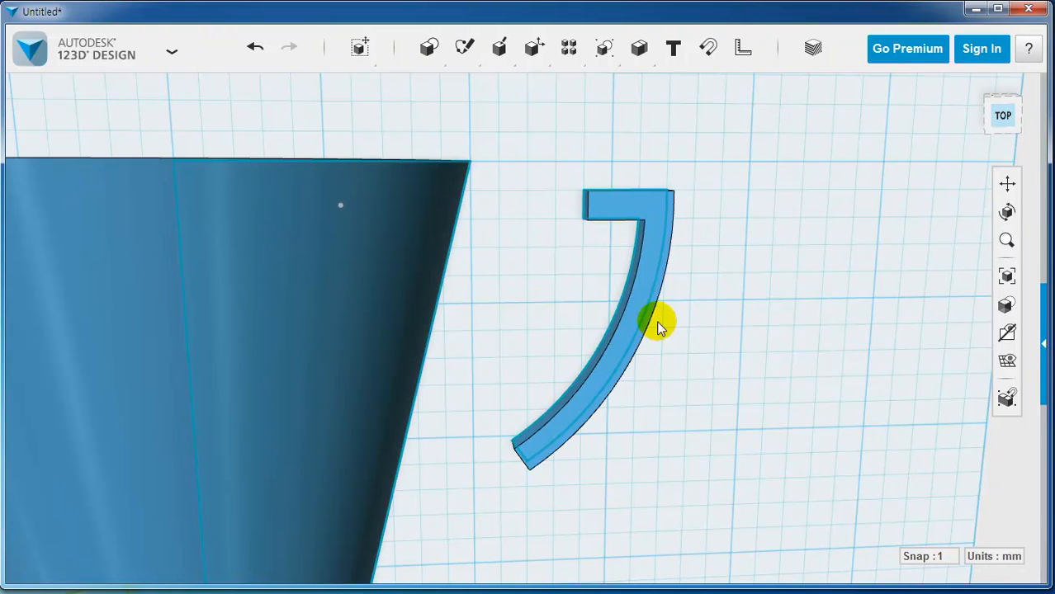
{"action": "left_click", "coordinate": [609, 215]}
{"action": "left_click", "coordinate": [502, 207]}
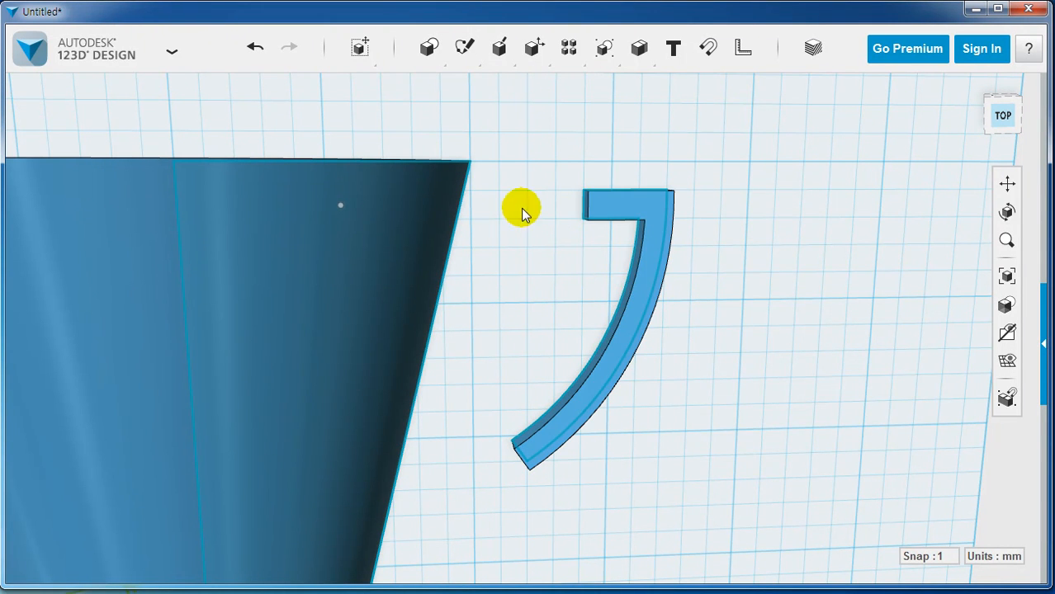
{"action": "right_click_drag", "start_coordinate": [529, 253], "coordinate": [555, 313]}
{"action": "right_click_drag", "start_coordinate": [741, 281], "coordinate": [701, 276]}
{"action": "left_click", "coordinate": [720, 307]}
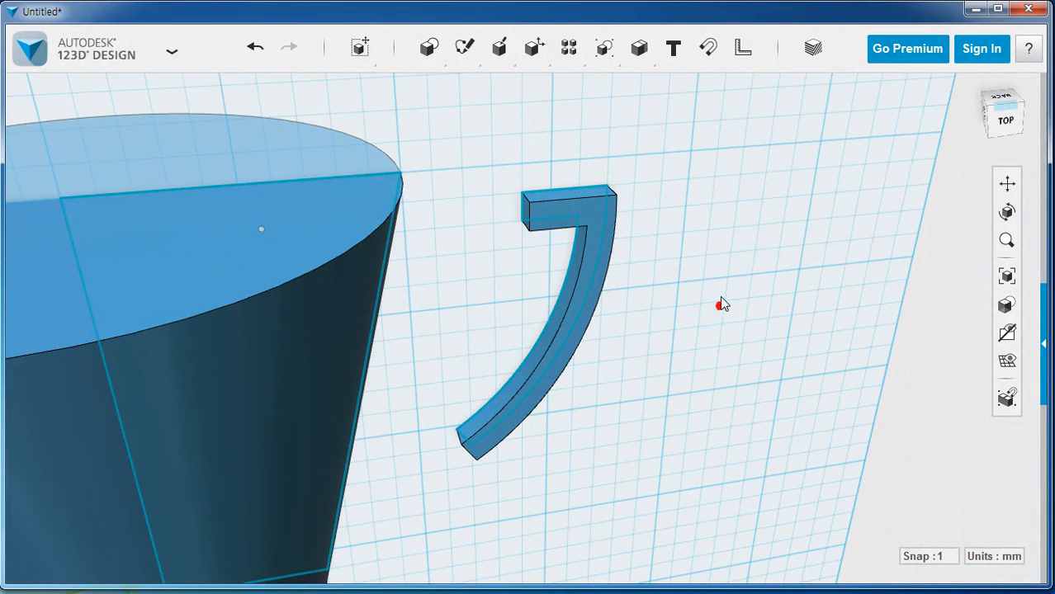
{"action": "mouse_move", "coordinate": [533, 61]}
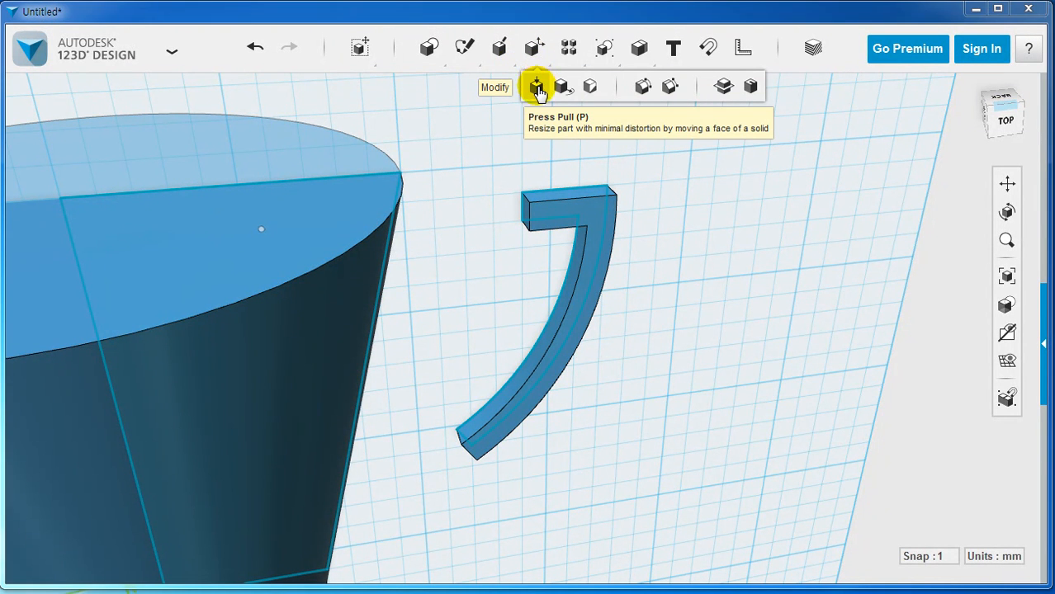
{"action": "middle_click_drag", "start_coordinate": [469, 255], "coordinate": [500, 264]}
{"action": "left_click", "coordinate": [542, 239]}
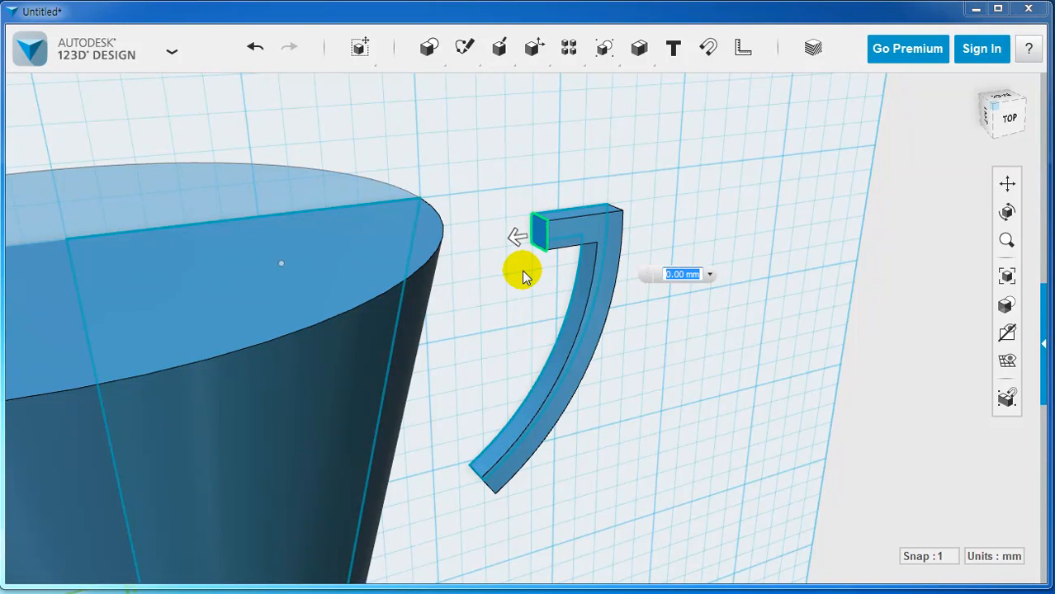
{"action": "right_click_drag", "start_coordinate": [542, 280], "coordinate": [546, 287]}
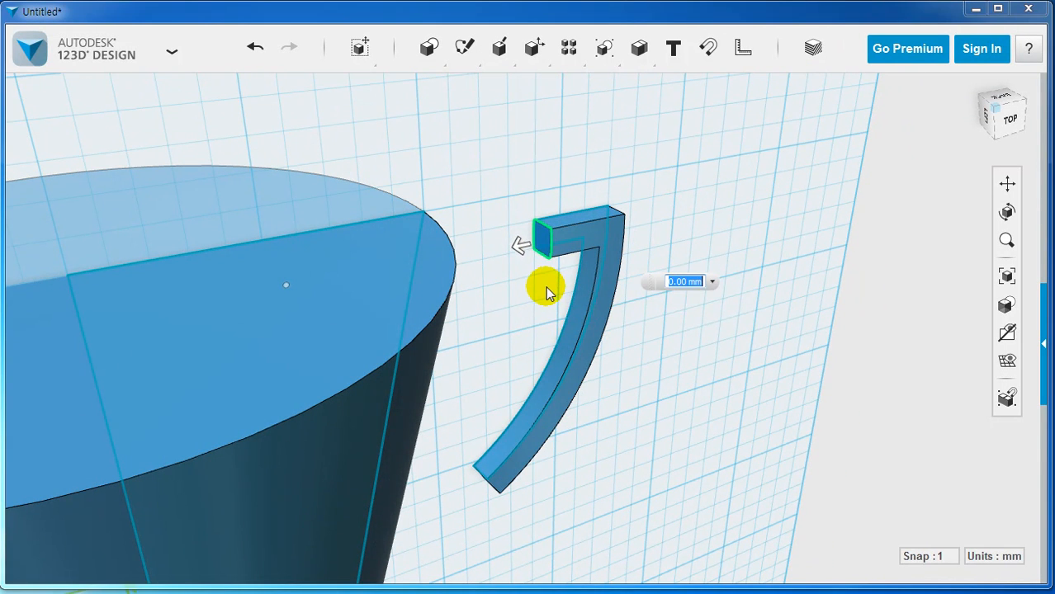
{"action": "left_click_drag", "start_coordinate": [511, 251], "coordinate": [410, 277]}
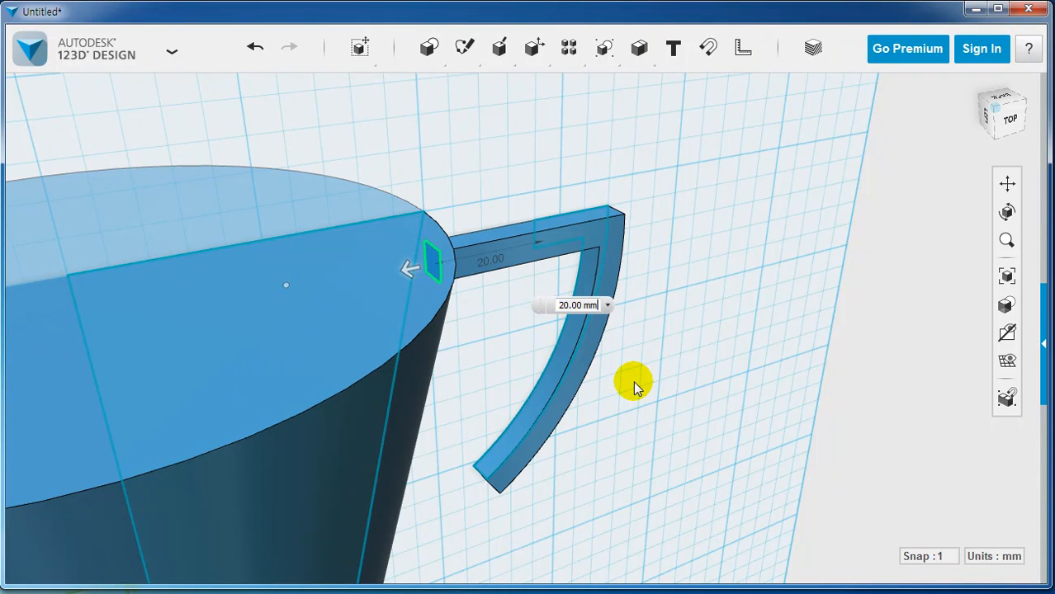
{"action": "left_click", "coordinate": [676, 308]}
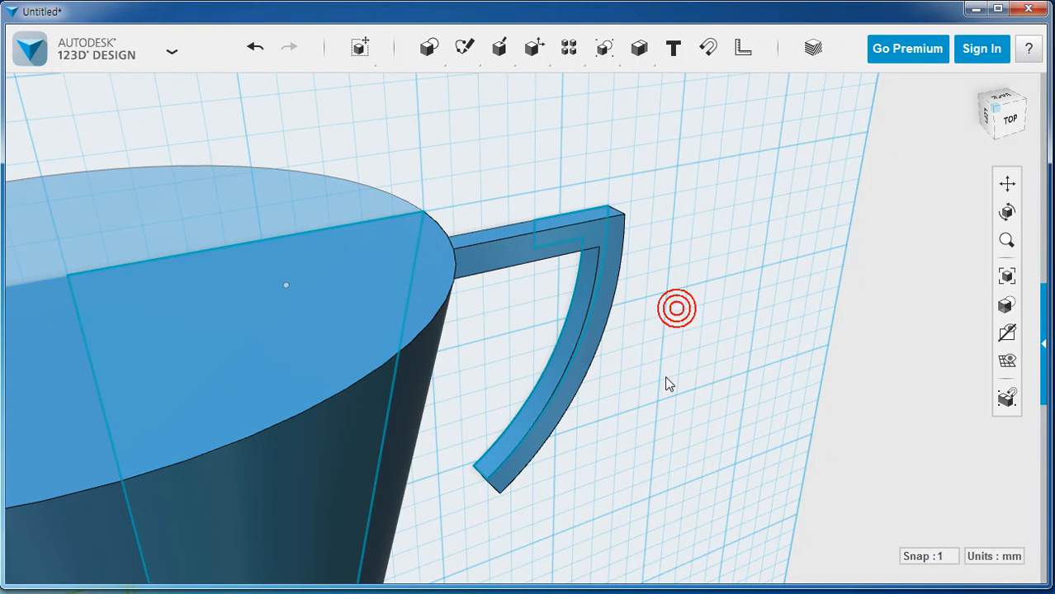
Press-pull the handle's lower end face 20 mm toward the cup
{"action": "middle_click_drag", "start_coordinate": [669, 371], "coordinate": [686, 221]}
{"action": "middle_click_drag", "start_coordinate": [634, 343], "coordinate": [660, 371]}
{"action": "right_click_drag", "start_coordinate": [660, 374], "coordinate": [643, 299]}
{"action": "mouse_move", "coordinate": [532, 62]}
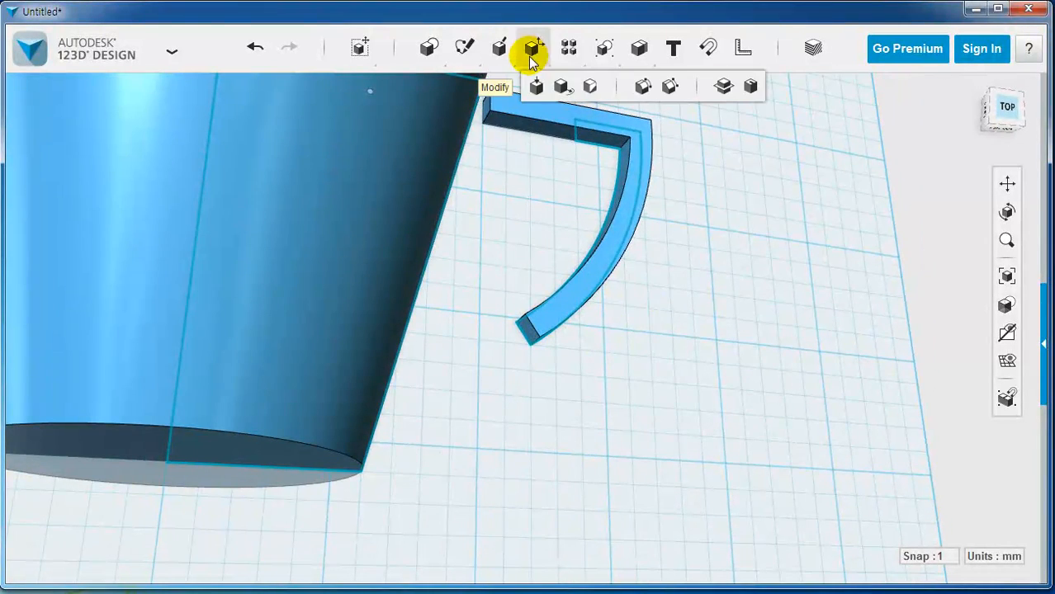
{"action": "left_click", "coordinate": [538, 95]}
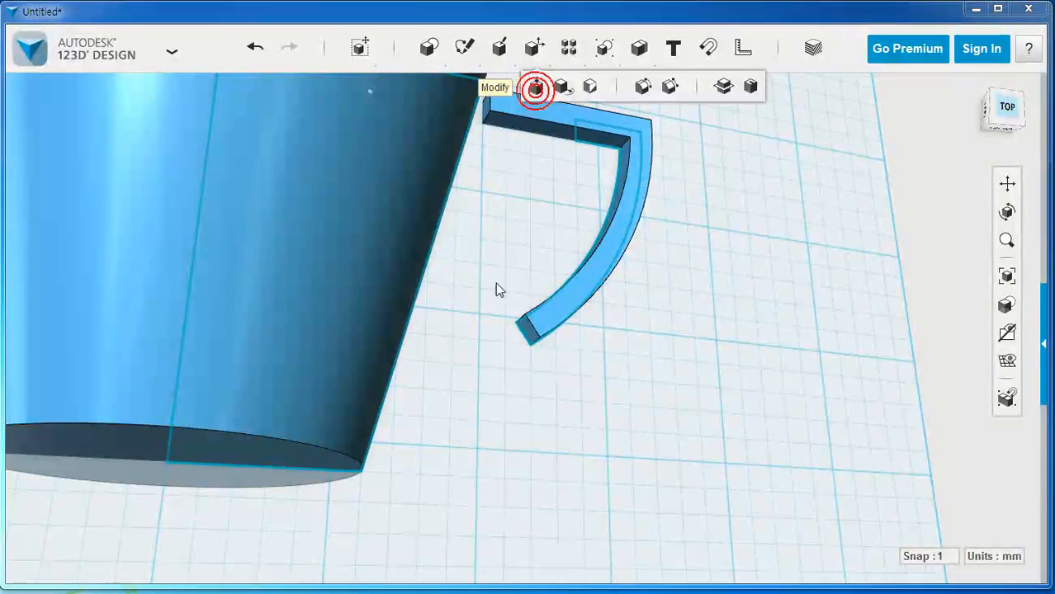
{"action": "mouse_move", "coordinate": [506, 368]}
{"action": "right_mouse_down"}
{"action": "mouse_move", "coordinate": [533, 366]}
{"action": "mouse_move", "coordinate": [508, 350]}
{"action": "right_mouse_up"}
{"action": "left_click", "coordinate": [532, 330]}
{"action": "left_click_drag", "start_coordinate": [503, 346], "coordinate": [412, 404]}
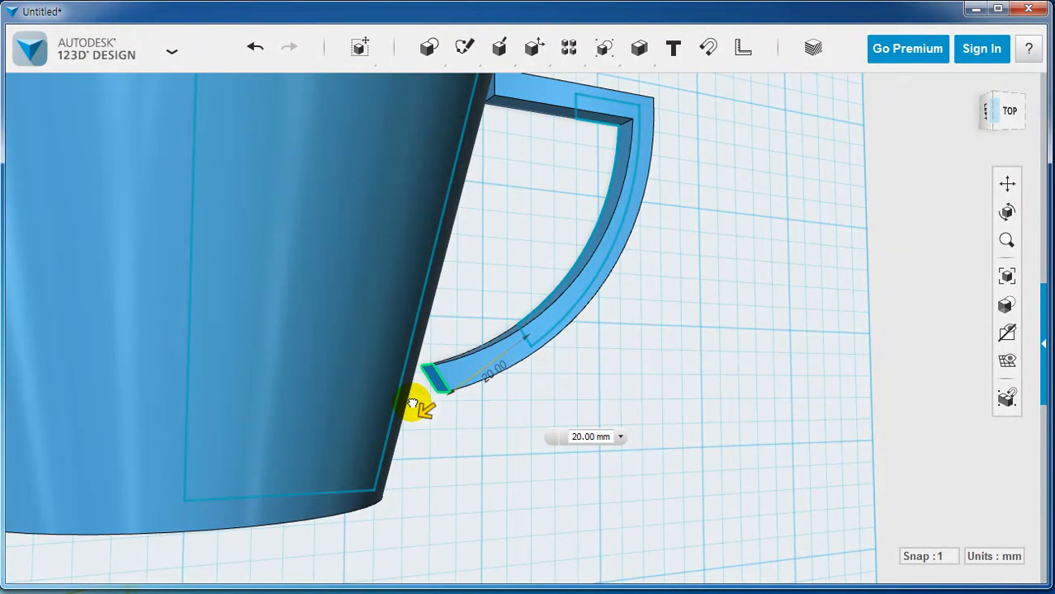
{"action": "left_click", "coordinate": [612, 364]}
Fillet the handle's inner corner edge, where the straight arm meets the curve, with a 5 mm radius
{"action": "right_click_drag", "start_coordinate": [619, 363], "coordinate": [665, 385]}
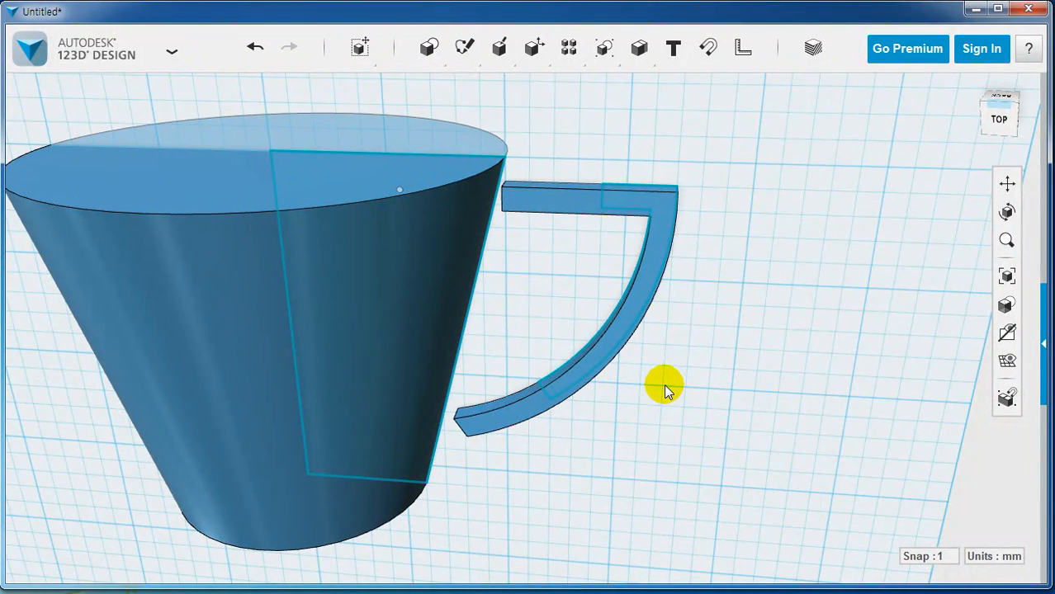
{"action": "right_click_drag", "start_coordinate": [711, 334], "coordinate": [711, 302]}
{"action": "right_click_drag", "start_coordinate": [660, 163], "coordinate": [756, 257]}
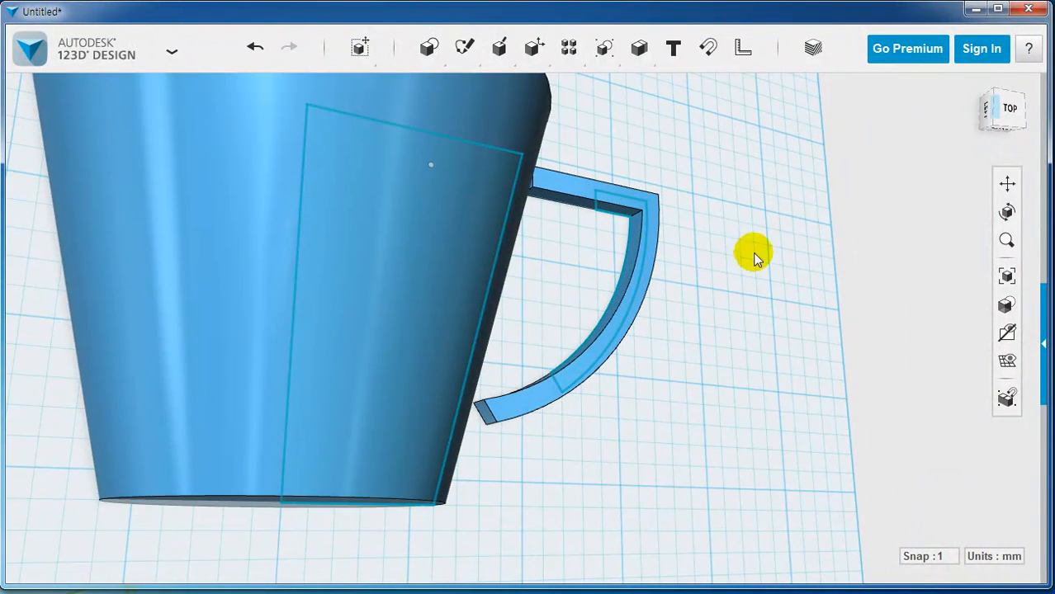
{"action": "mouse_move", "coordinate": [535, 48]}
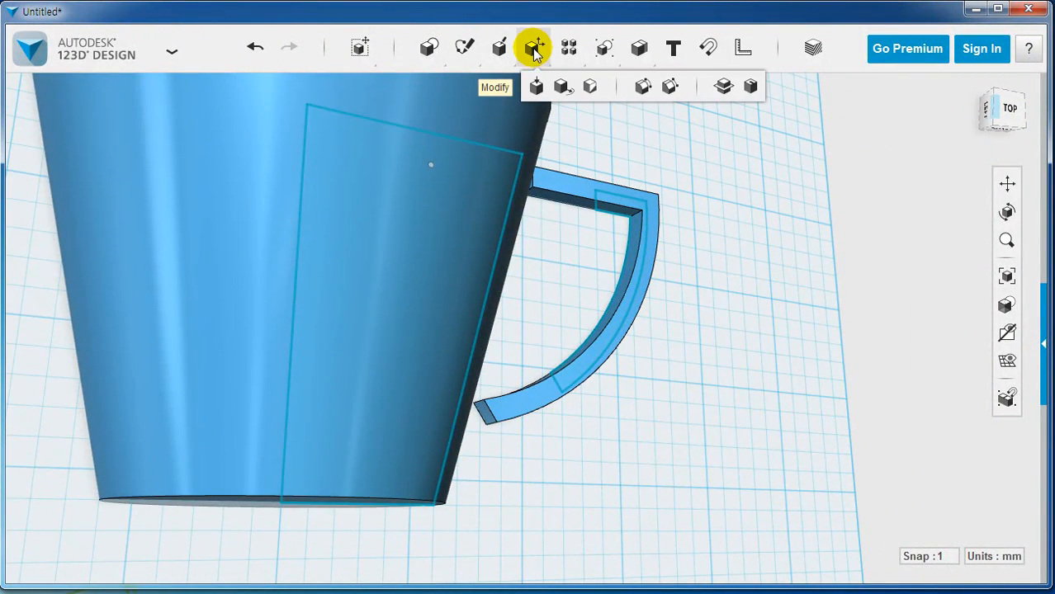
{"action": "left_click", "coordinate": [640, 84]}
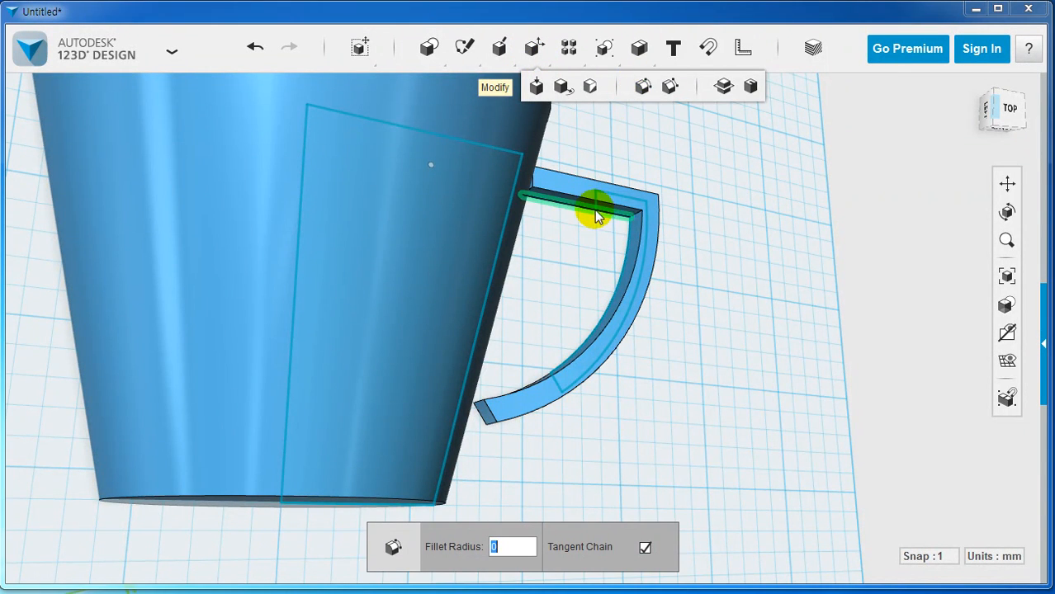
{"action": "scroll", "coordinate": [611, 223], "scroll_direction": "down", "scroll_amount": 2}
{"action": "scroll", "coordinate": [620, 223], "scroll_direction": "up", "scroll_amount": 5}
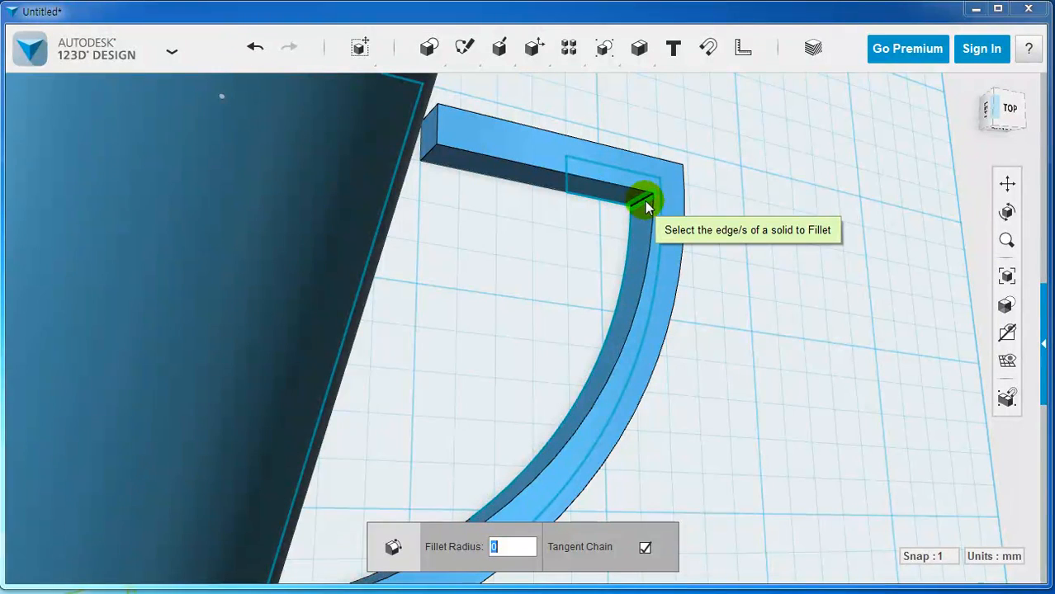
{"action": "left_click", "coordinate": [644, 204]}
{"action": "left_click", "coordinate": [476, 551]}
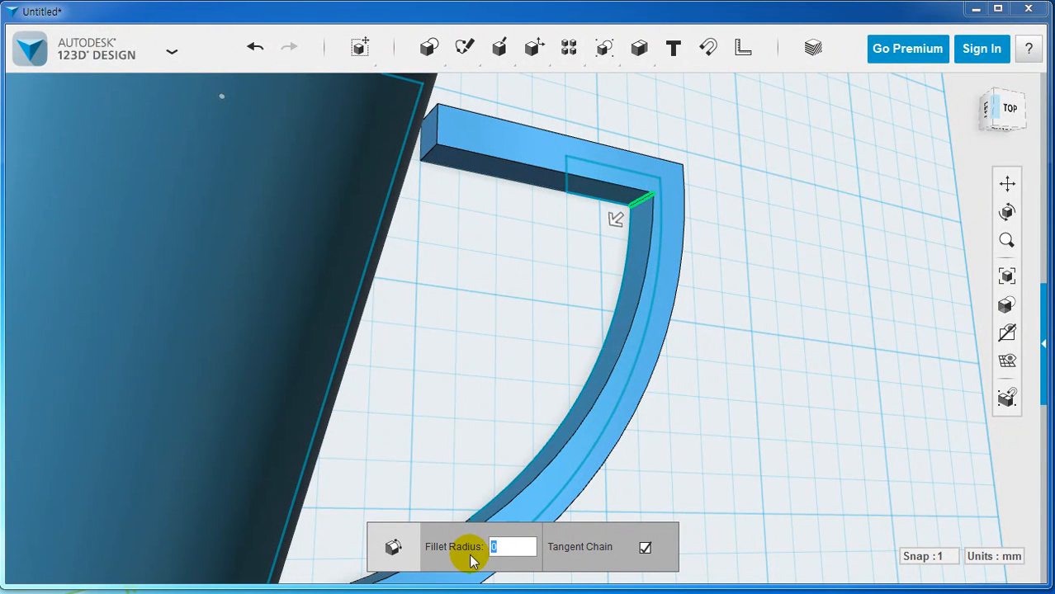
{"action": "type", "text": "5"}
{"action": "key", "text": "Return"}
Fillet the handle's outer corner edge with a 10 mm radius
{"action": "right_click_drag", "start_coordinate": [594, 339], "coordinate": [623, 330]}
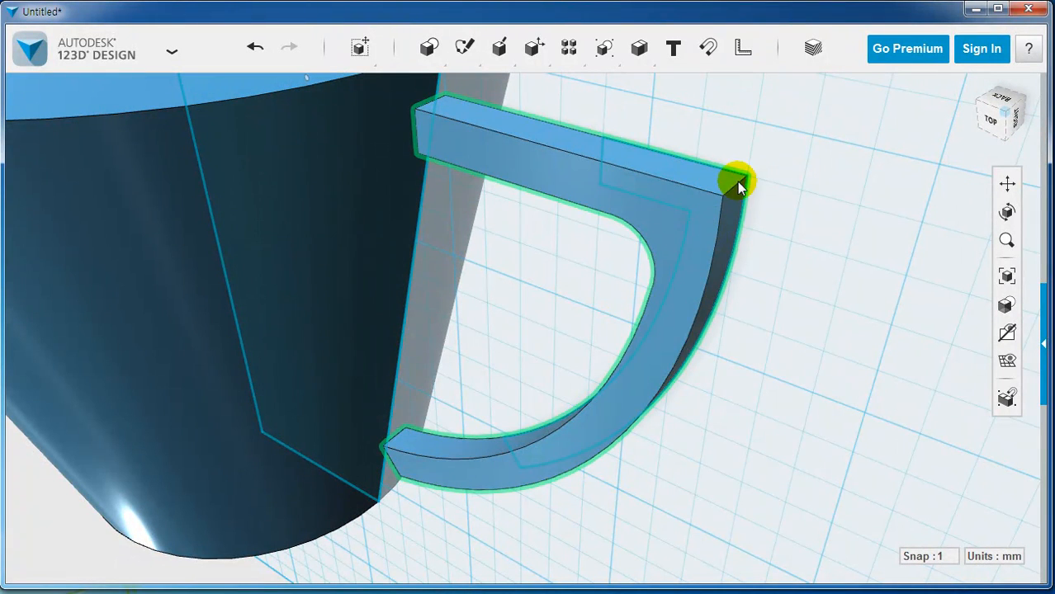
{"action": "left_click", "coordinate": [612, 158]}
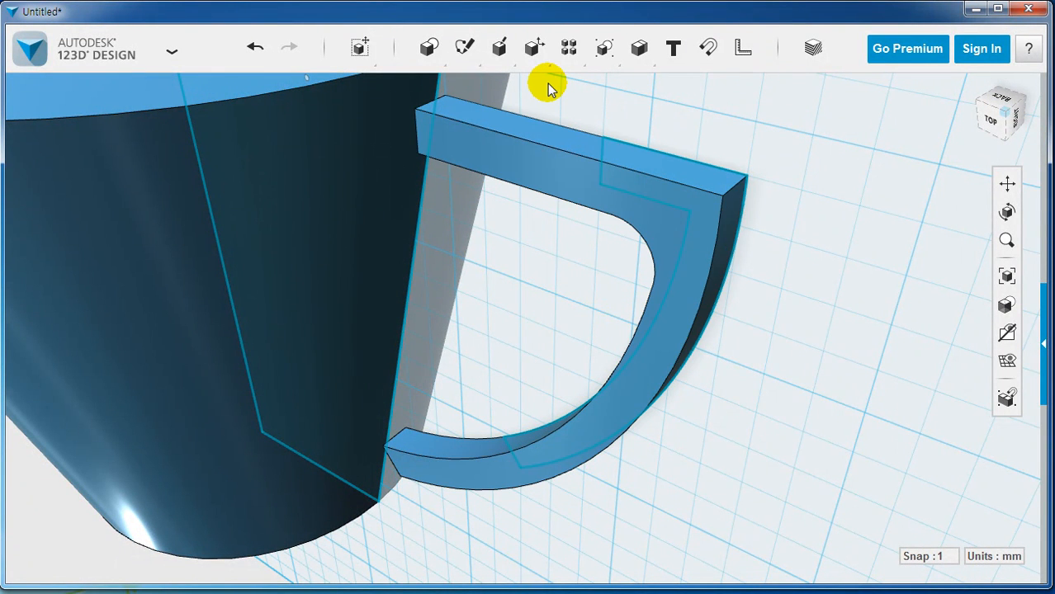
{"action": "mouse_move", "coordinate": [533, 48]}
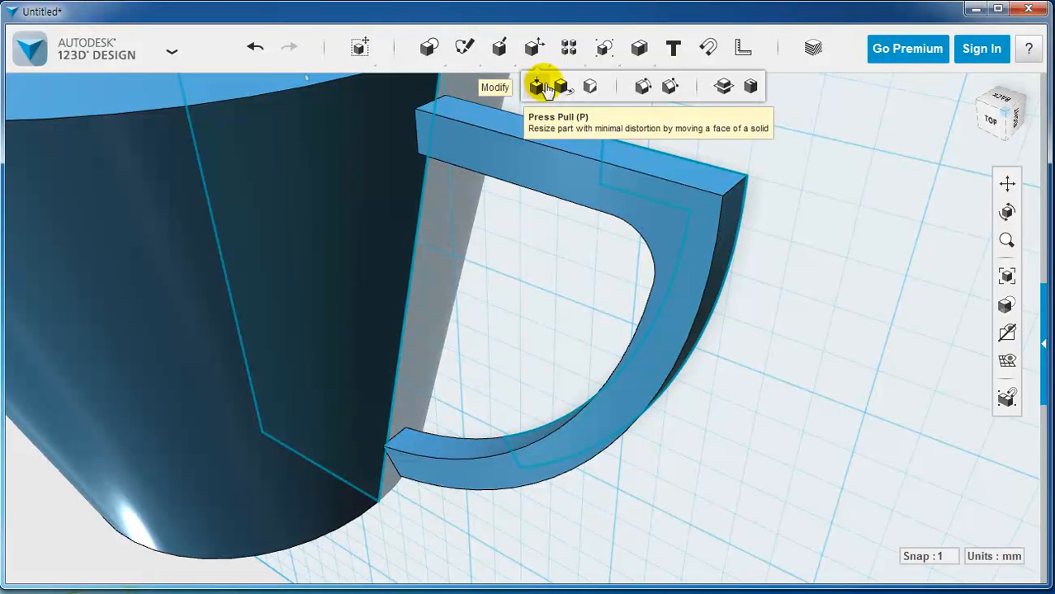
{"action": "left_click", "coordinate": [642, 86]}
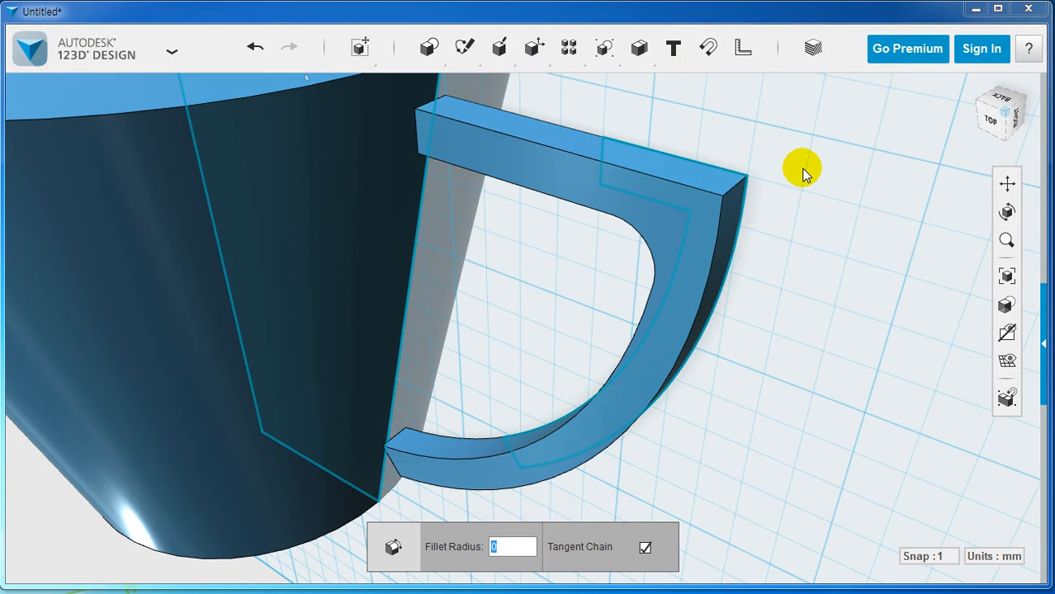
{"action": "left_click", "coordinate": [736, 185]}
{"action": "left_click", "coordinate": [506, 548]}
{"action": "double_click", "coordinate": [505, 548]}
{"action": "type", "text": "10"}
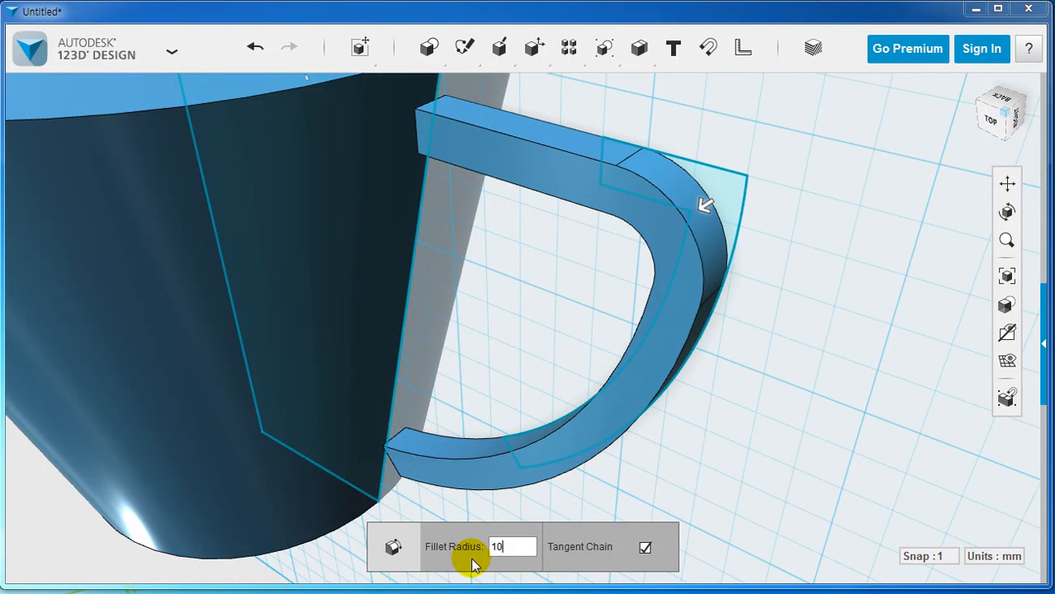
{"action": "key", "text": "Return"}
Round the handle's long inner and outer edges with a 1 mm fillet, keeping tangent chain selection on
{"action": "scroll", "coordinate": [553, 413], "scroll_direction": "up", "scroll_amount": 2}
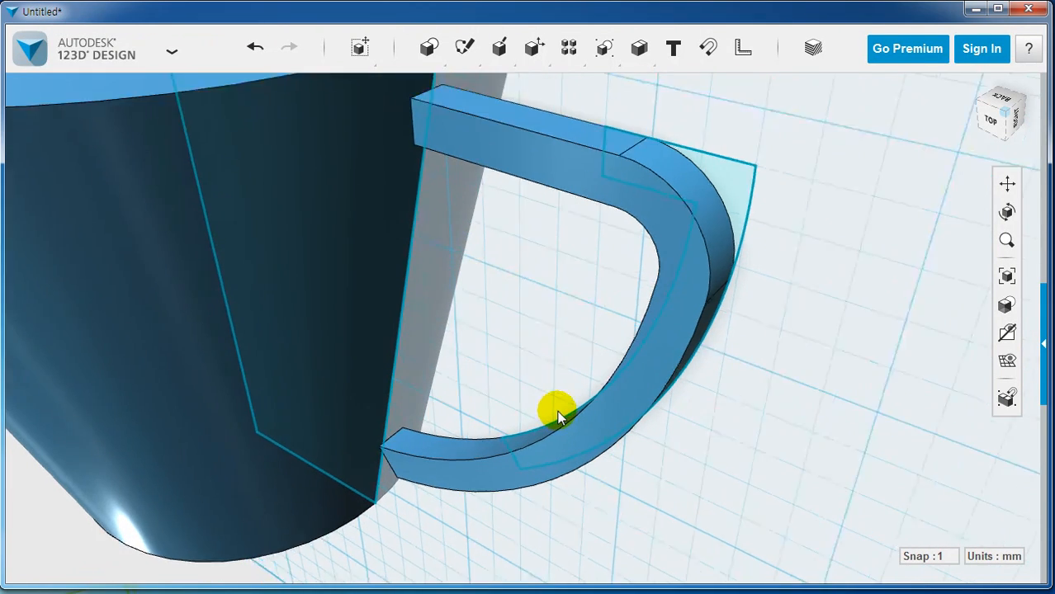
{"action": "scroll", "coordinate": [561, 406], "scroll_direction": "down", "scroll_amount": 5}
{"action": "right_click_drag", "start_coordinate": [564, 400], "coordinate": [574, 377]}
{"action": "left_click", "coordinate": [537, 232]}
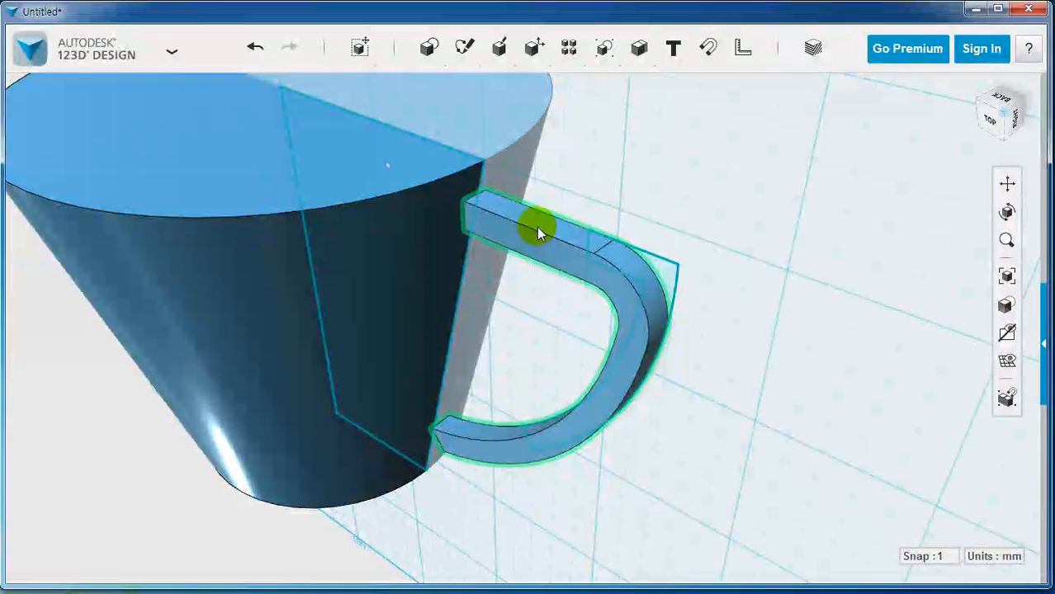
{"action": "mouse_move", "coordinate": [536, 47]}
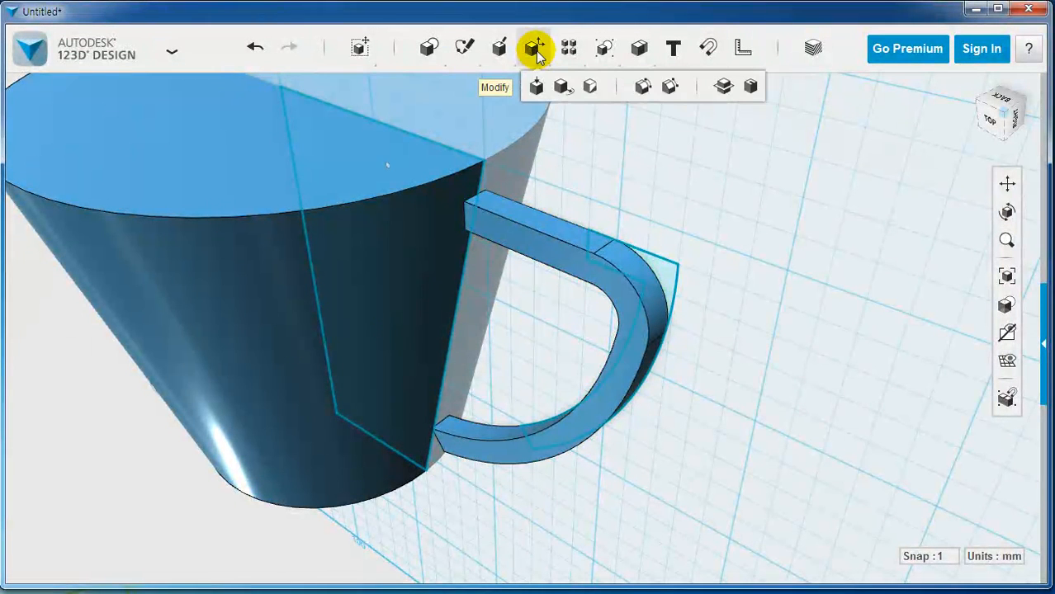
{"action": "left_click", "coordinate": [643, 86]}
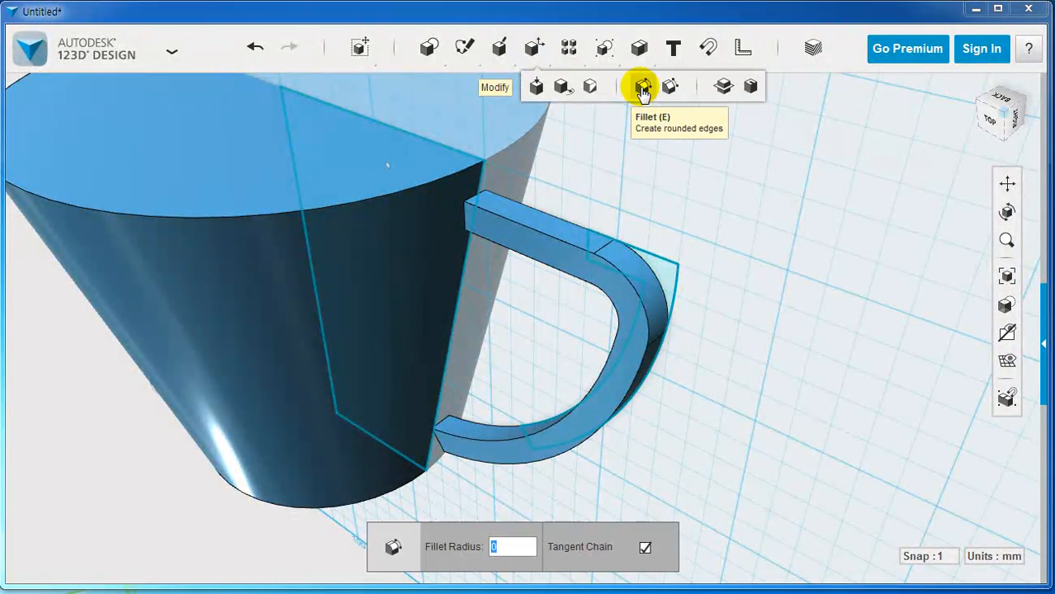
{"action": "left_click", "coordinate": [553, 234]}
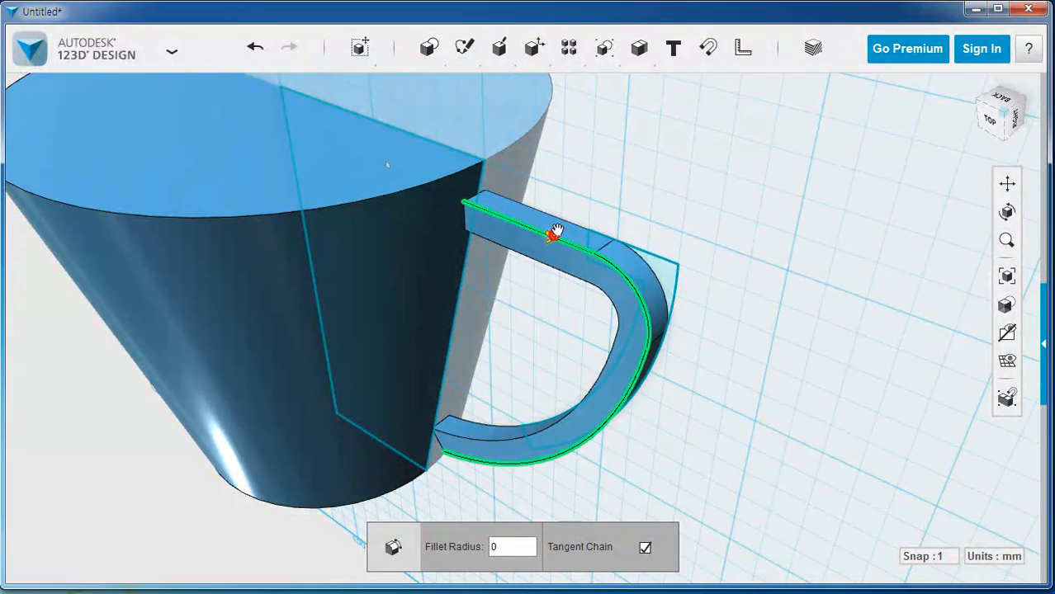
{"action": "left_click", "coordinate": [548, 263]}
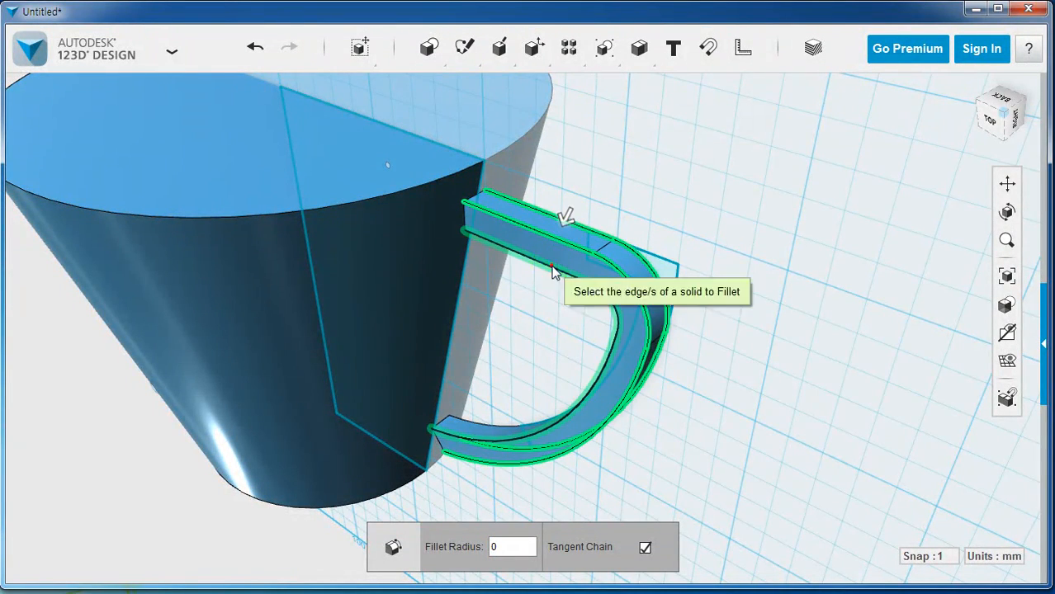
{"action": "right_click_drag", "start_coordinate": [715, 344], "coordinate": [566, 306]}
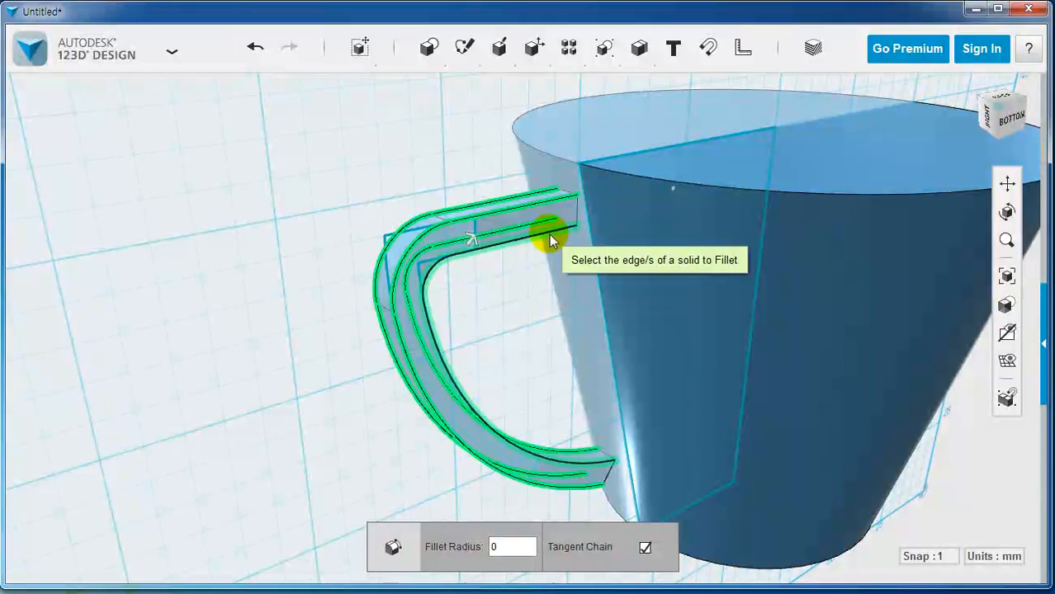
{"action": "left_click", "coordinate": [517, 549]}
{"action": "type", "text": "3"}
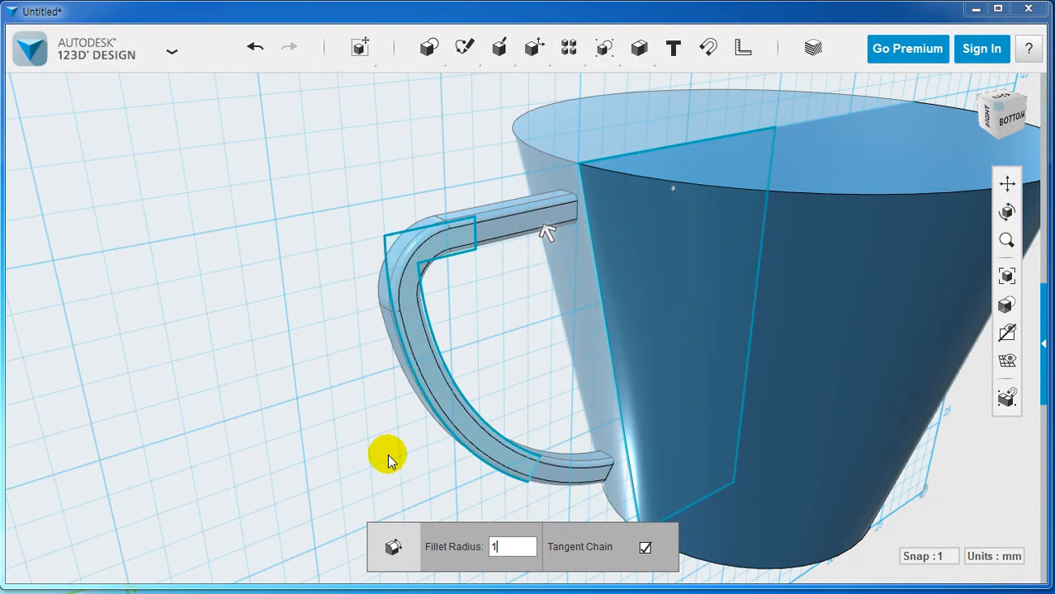
{"action": "left_click", "coordinate": [343, 411]}
Move the handle 12 mm toward the cup so that both of its ends sink into the cup's wall
{"action": "right_click_drag", "start_coordinate": [344, 392], "coordinate": [570, 386]}
{"action": "scroll", "coordinate": [570, 386], "scroll_direction": "down", "scroll_amount": 2}
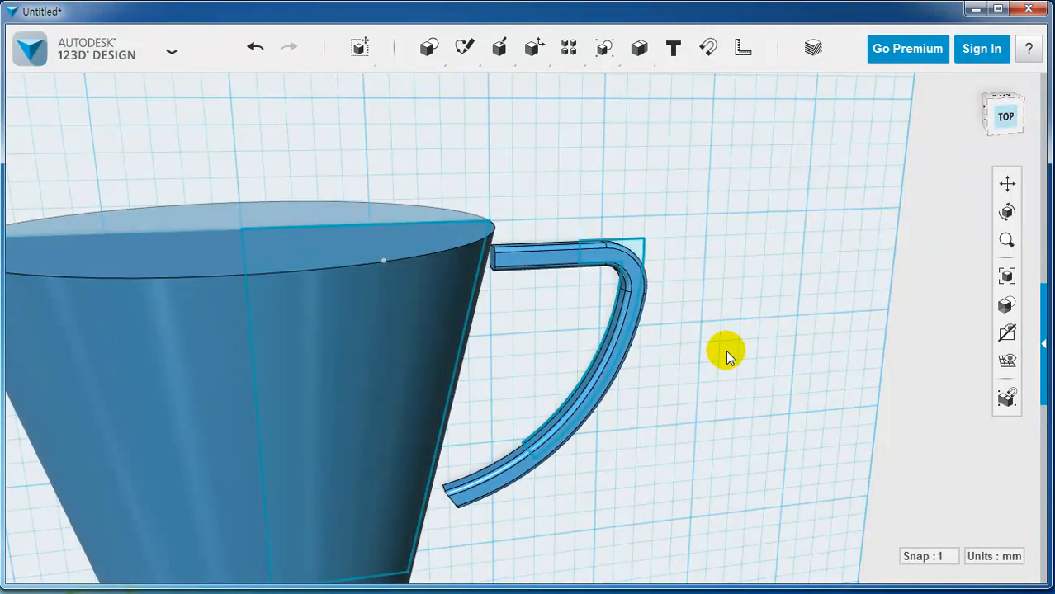
{"action": "middle_click_drag", "start_coordinate": [735, 315], "coordinate": [790, 228]}
{"action": "right_click_drag", "start_coordinate": [789, 228], "coordinate": [780, 310]}
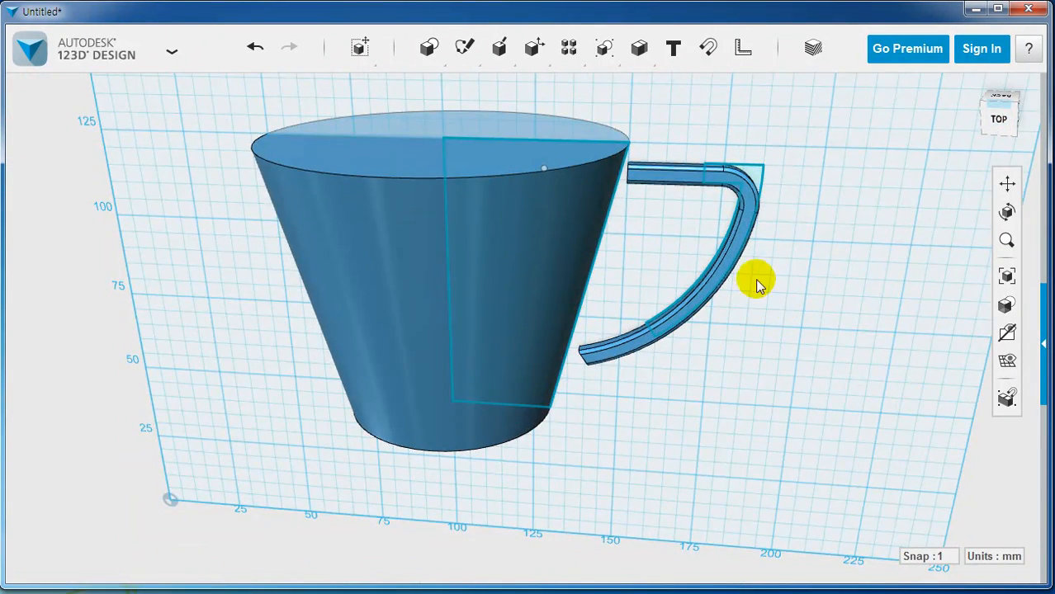
{"action": "right_click_drag", "start_coordinate": [635, 235], "coordinate": [607, 229]}
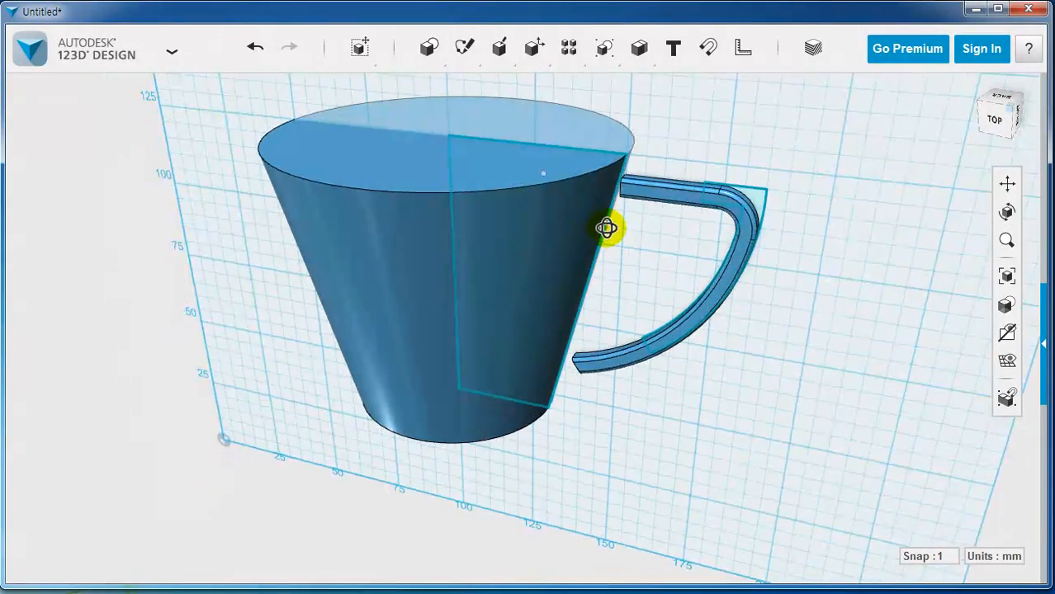
{"action": "middle_click_drag", "start_coordinate": [636, 157], "coordinate": [601, 157]}
{"action": "mouse_move", "coordinate": [368, 62]}
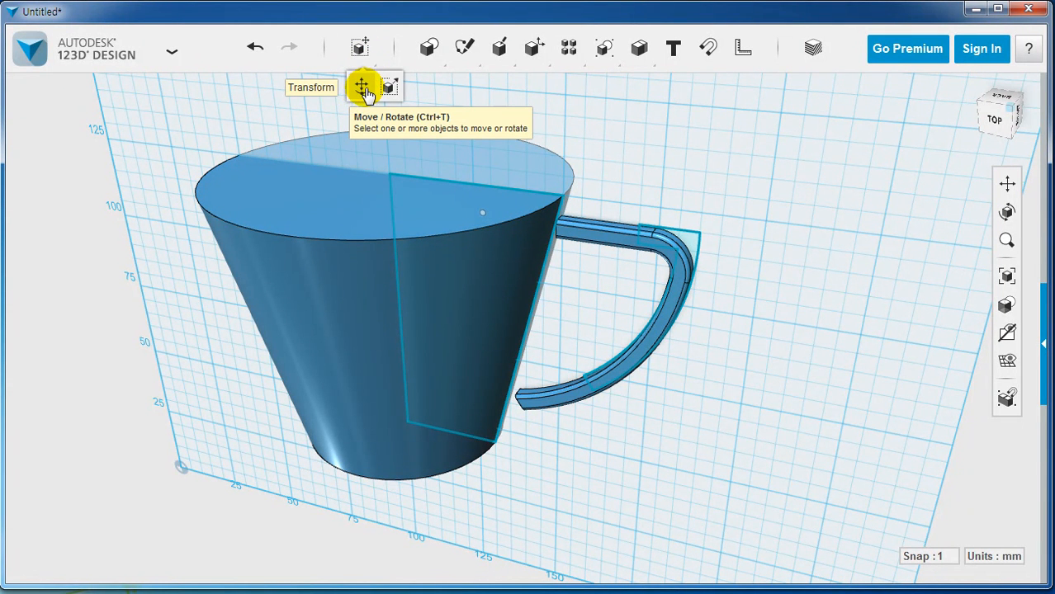
{"action": "left_click", "coordinate": [363, 88]}
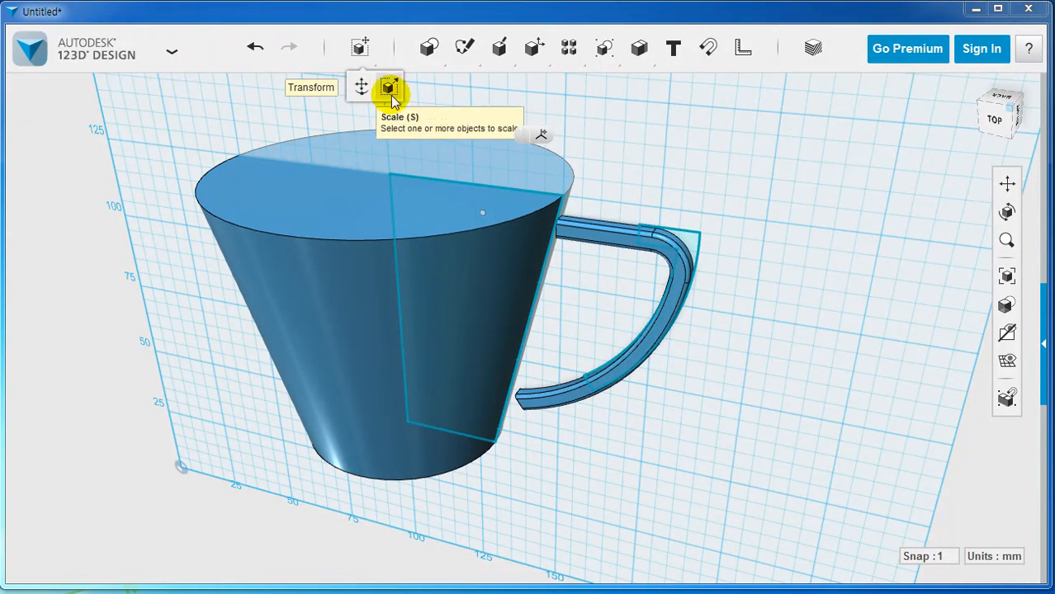
{"action": "scroll", "coordinate": [737, 200], "scroll_direction": "down", "scroll_amount": 2}
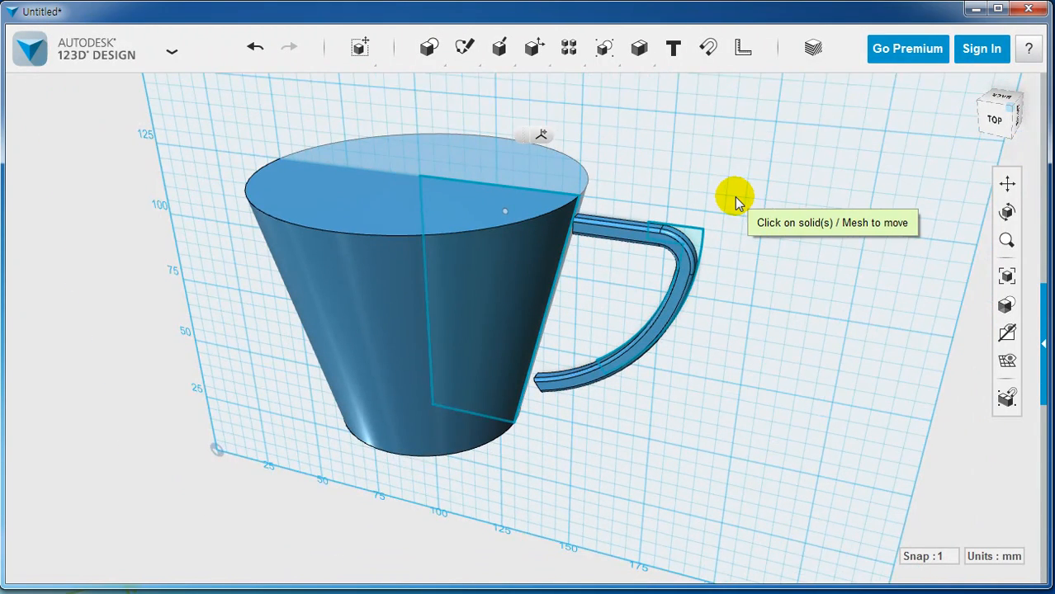
{"action": "right_click_drag", "start_coordinate": [737, 200], "coordinate": [743, 188]}
{"action": "left_click", "coordinate": [628, 221]}
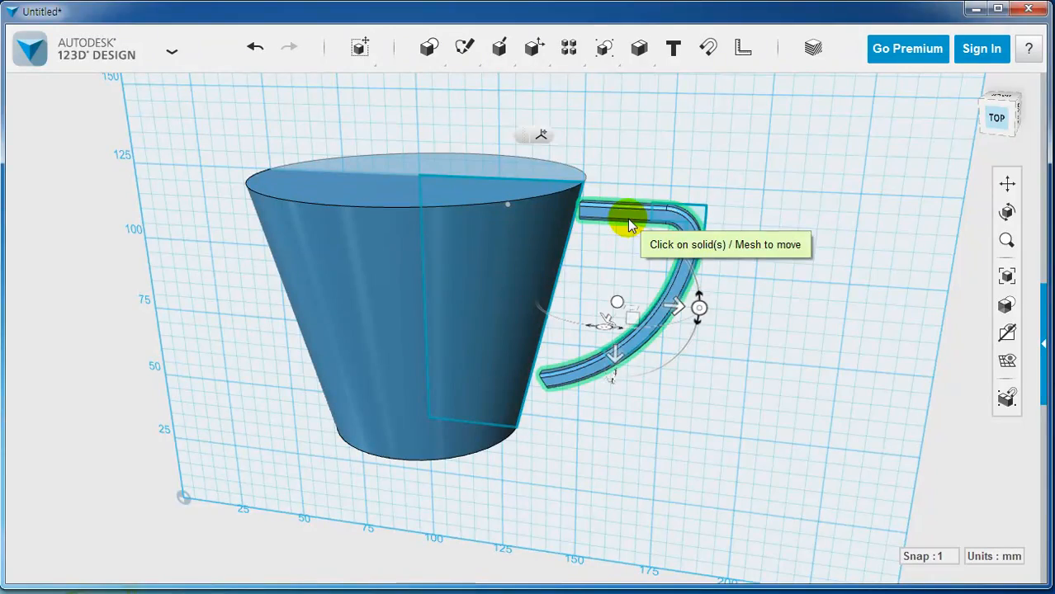
{"action": "right_click_drag", "start_coordinate": [772, 245], "coordinate": [828, 219]}
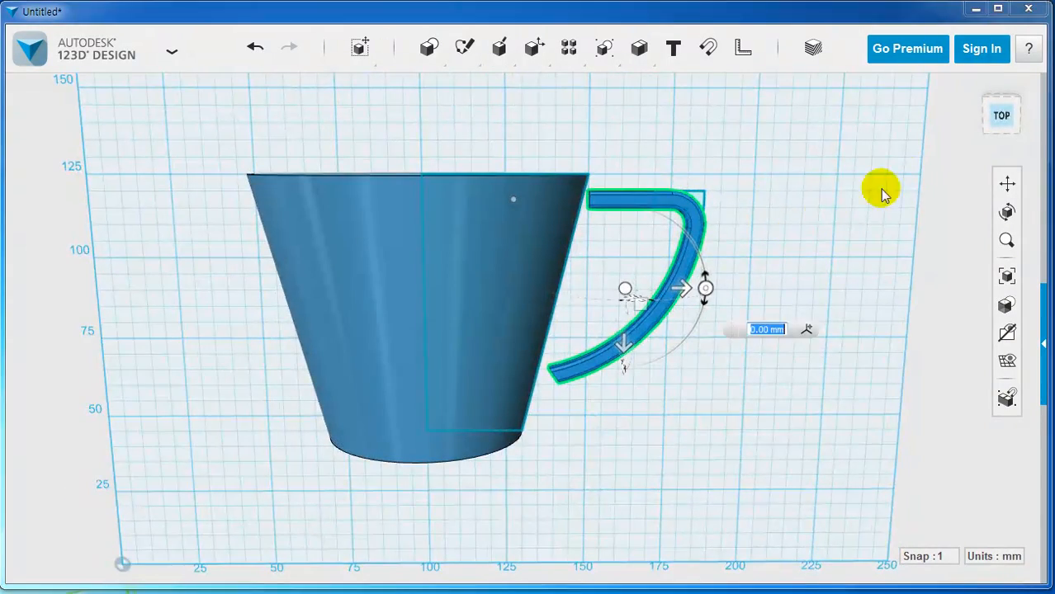
{"action": "left_click", "coordinate": [1000, 108]}
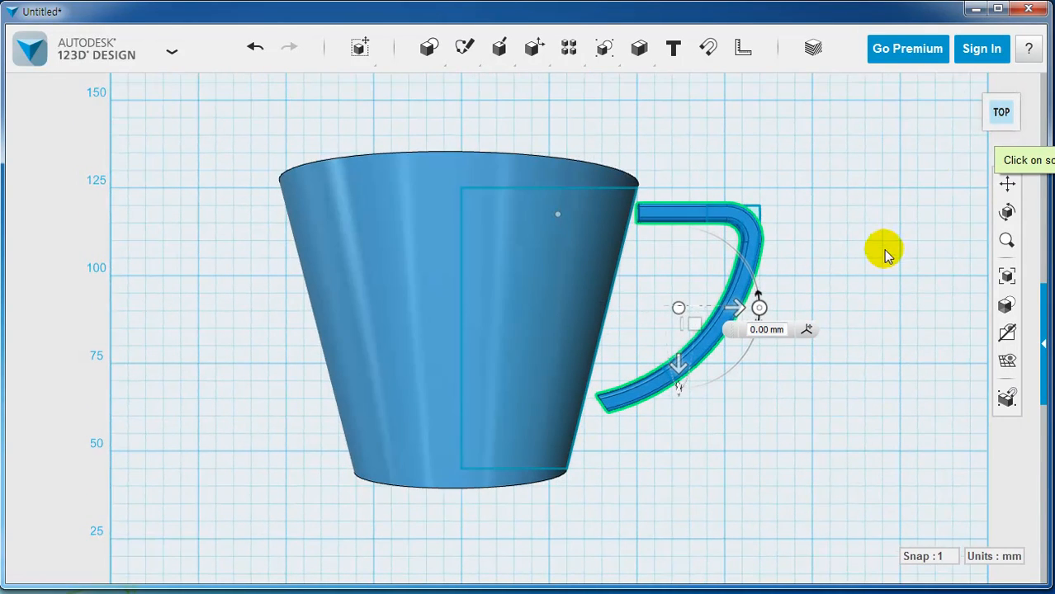
{"action": "middle_click_drag", "start_coordinate": [890, 259], "coordinate": [822, 290]}
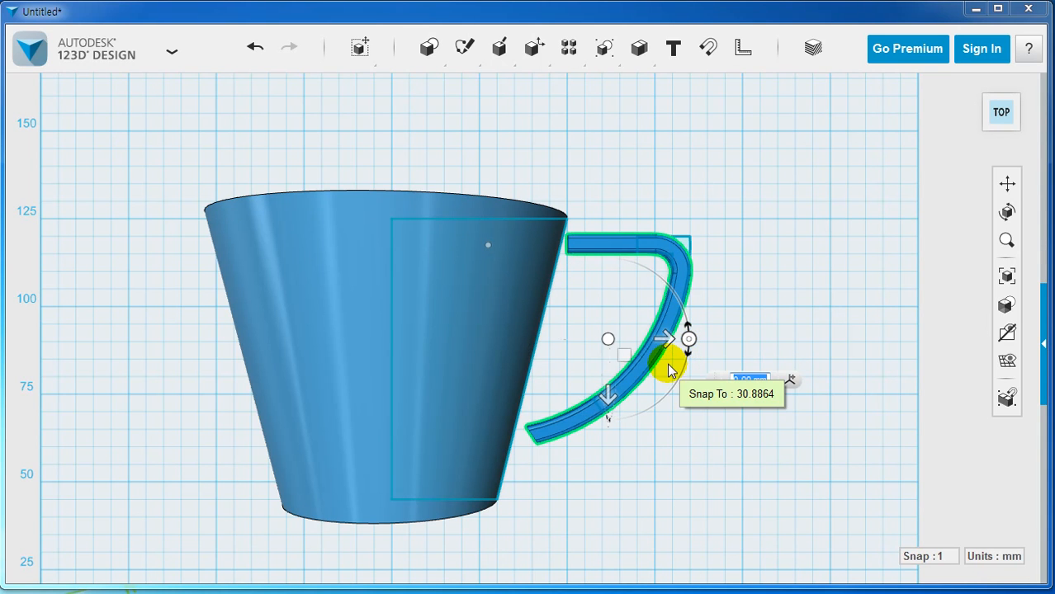
{"action": "left_click_drag", "start_coordinate": [668, 343], "coordinate": [625, 353]}
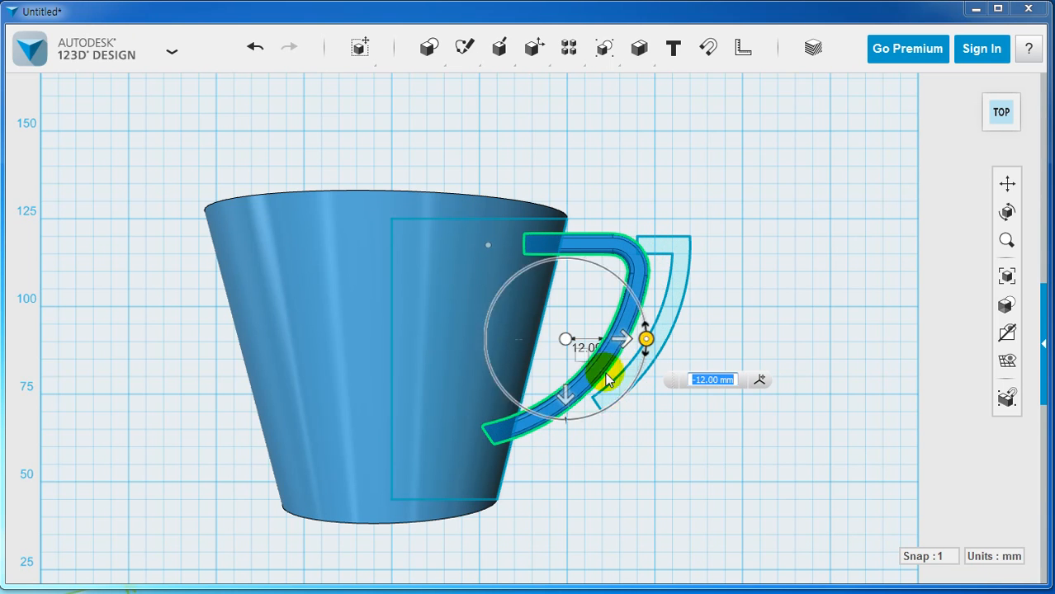
{"action": "left_click_drag", "start_coordinate": [564, 396], "coordinate": [562, 406]}
Shift the handle by a Z distance of -2.5 mm to centre its thickness on the cup, and finish the move
{"action": "right_click_drag", "start_coordinate": [805, 413], "coordinate": [673, 447]}
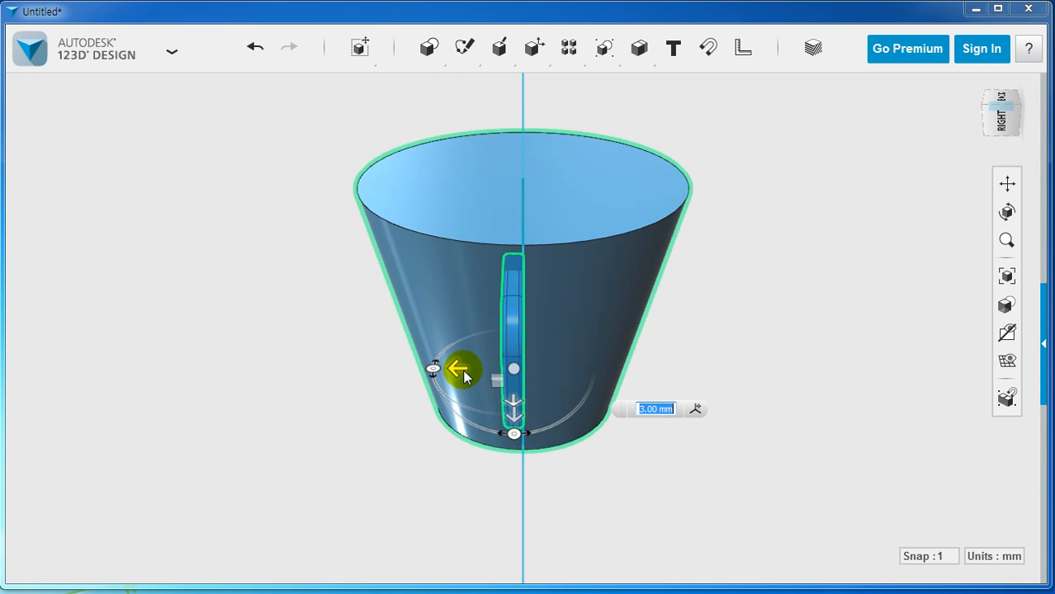
{"action": "mouse_move", "coordinate": [458, 369]}
{"action": "left_mouse_down"}
{"action": "mouse_move", "coordinate": [470, 379]}
{"action": "mouse_move", "coordinate": [456, 366]}
{"action": "left_mouse_up"}
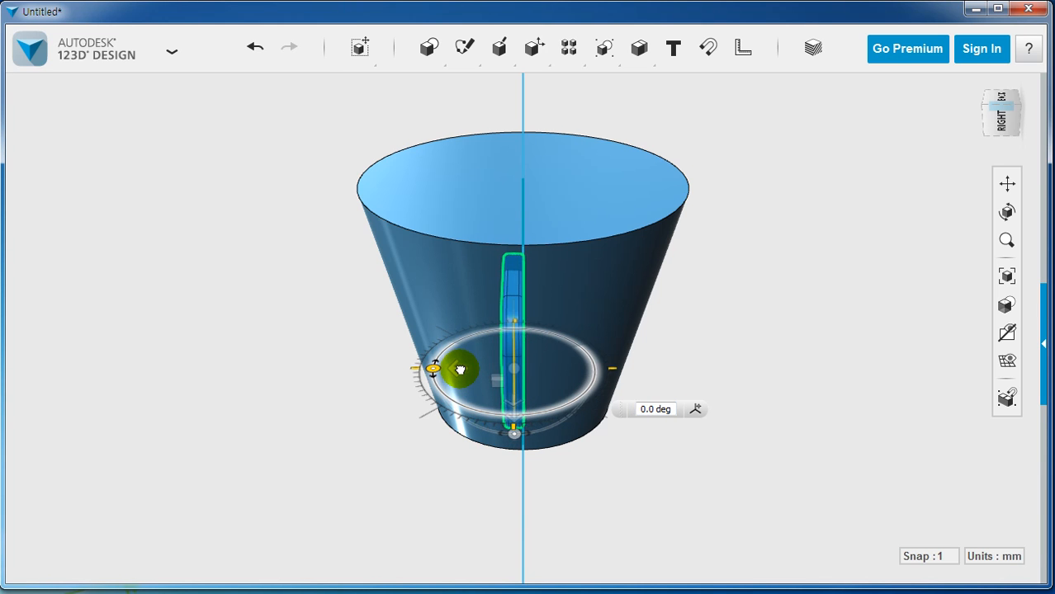
{"action": "right_click_drag", "start_coordinate": [455, 442], "coordinate": [480, 405]}
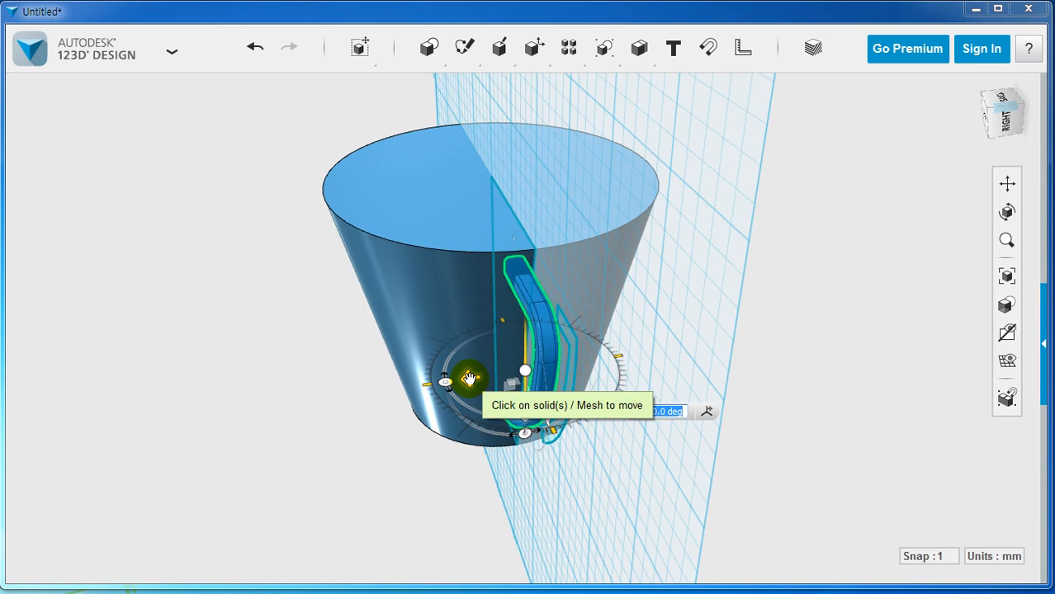
{"action": "left_click_drag", "start_coordinate": [469, 378], "coordinate": [477, 378]}
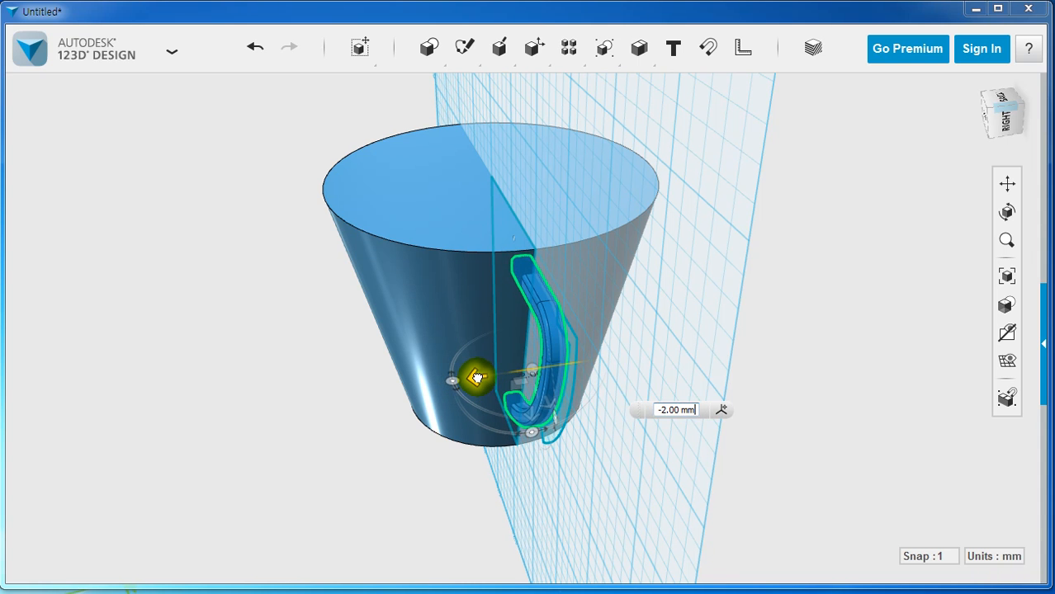
{"action": "left_click", "coordinate": [665, 409]}
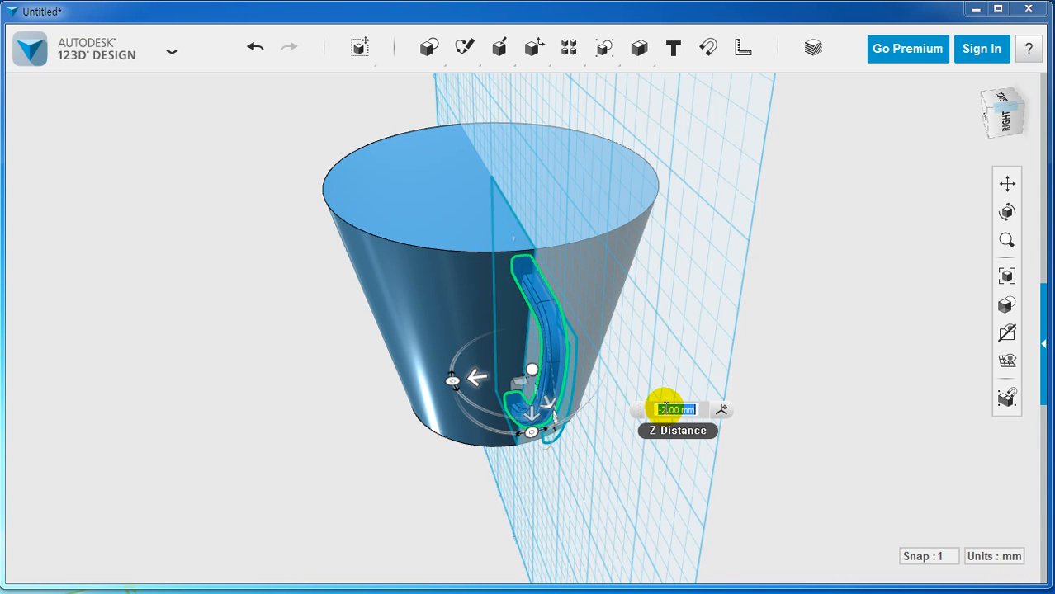
{"action": "type", "text": "-2.5"}
{"action": "key", "text": "Return"}
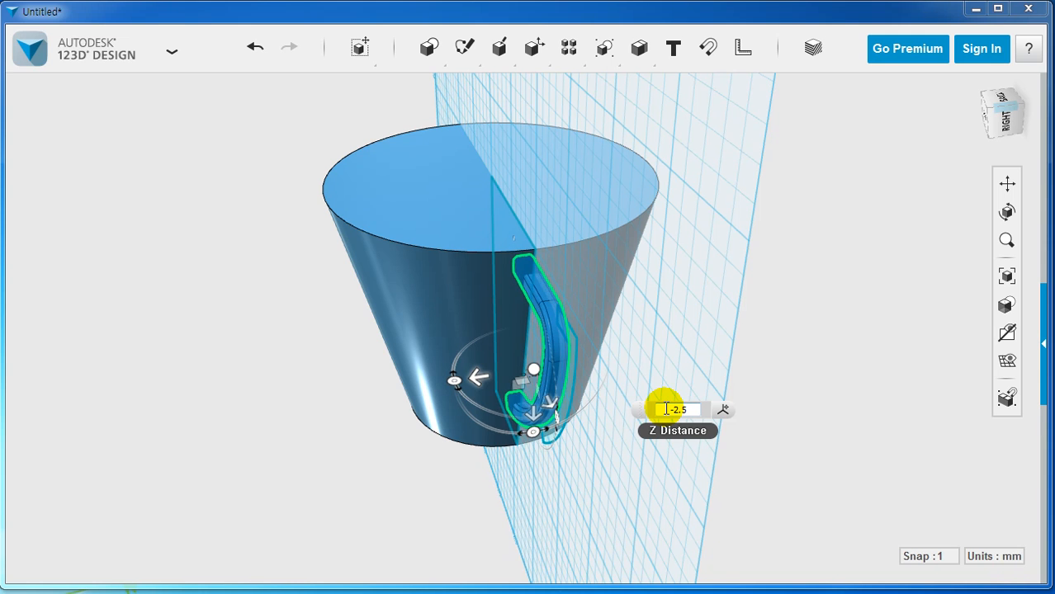
{"action": "key", "text": "Return"}
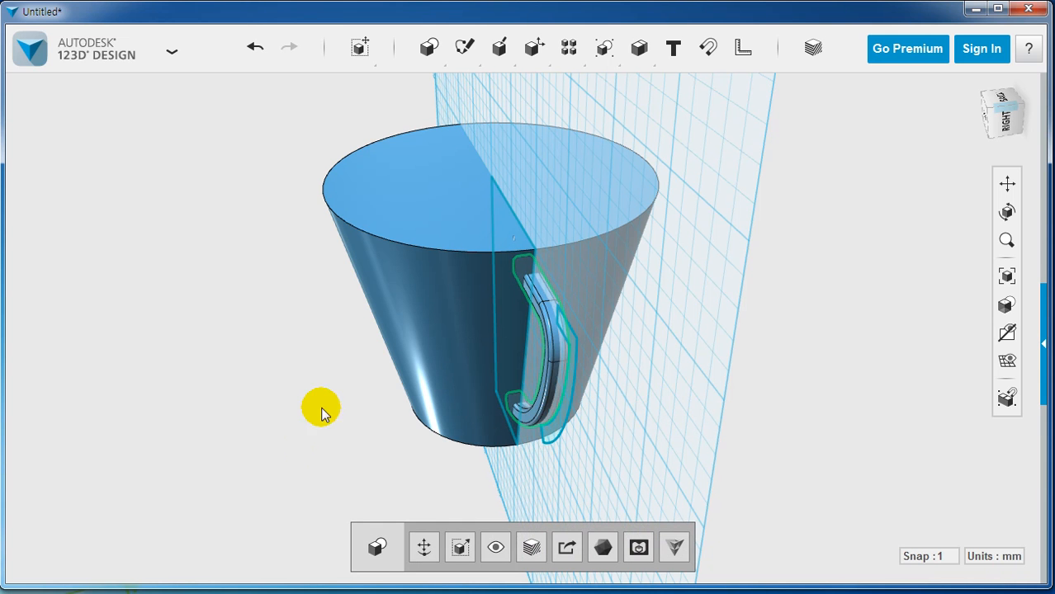
Select the cup and the handle in turn to check whether they are separate solids
{"action": "right_click_drag", "start_coordinate": [328, 384], "coordinate": [437, 425]}
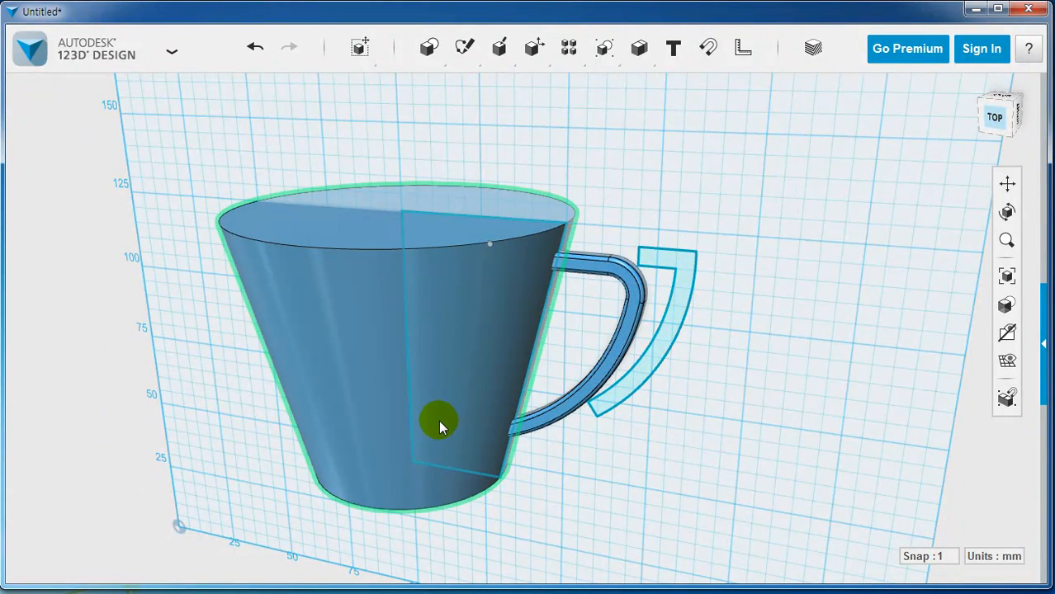
{"action": "middle_click_drag", "start_coordinate": [777, 349], "coordinate": [777, 321]}
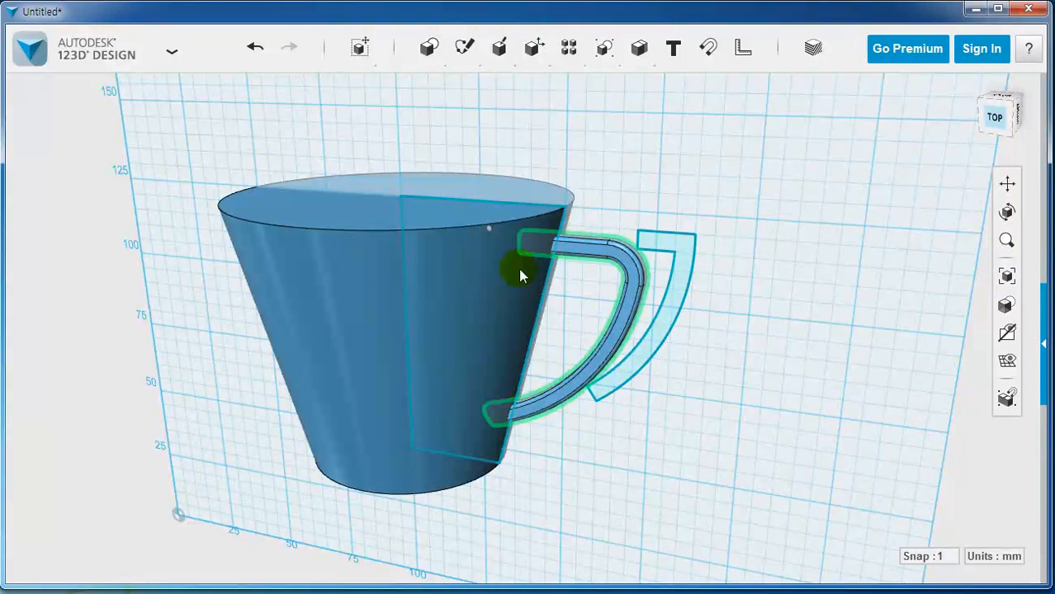
{"action": "left_click", "coordinate": [448, 298]}
{"action": "left_click", "coordinate": [594, 242]}
{"action": "left_click", "coordinate": [504, 290]}
{"action": "left_click", "coordinate": [588, 246]}
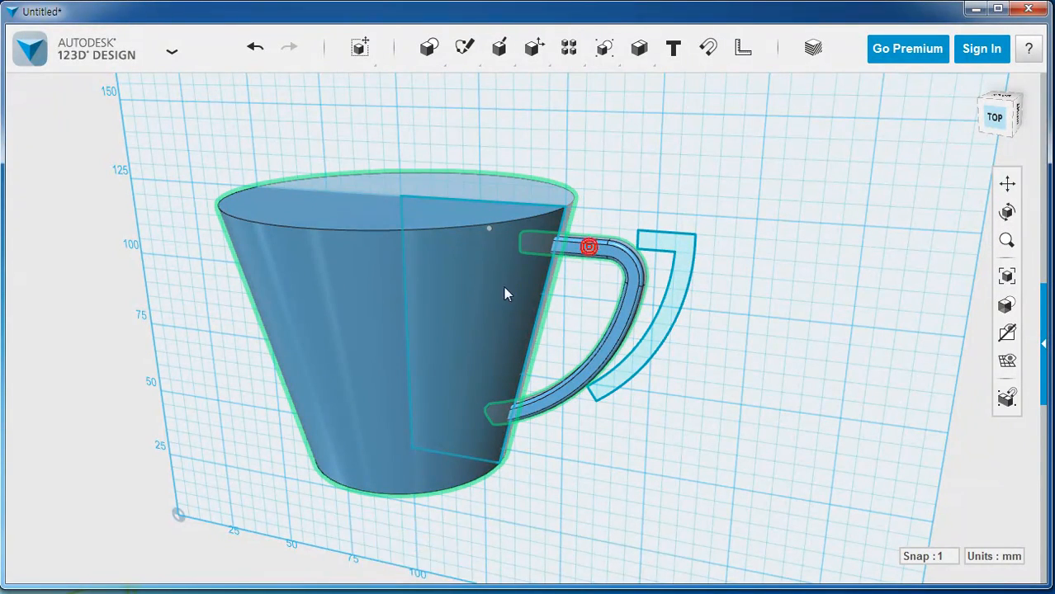
{"action": "left_click", "coordinate": [496, 290]}
{"action": "left_click", "coordinate": [629, 191]}
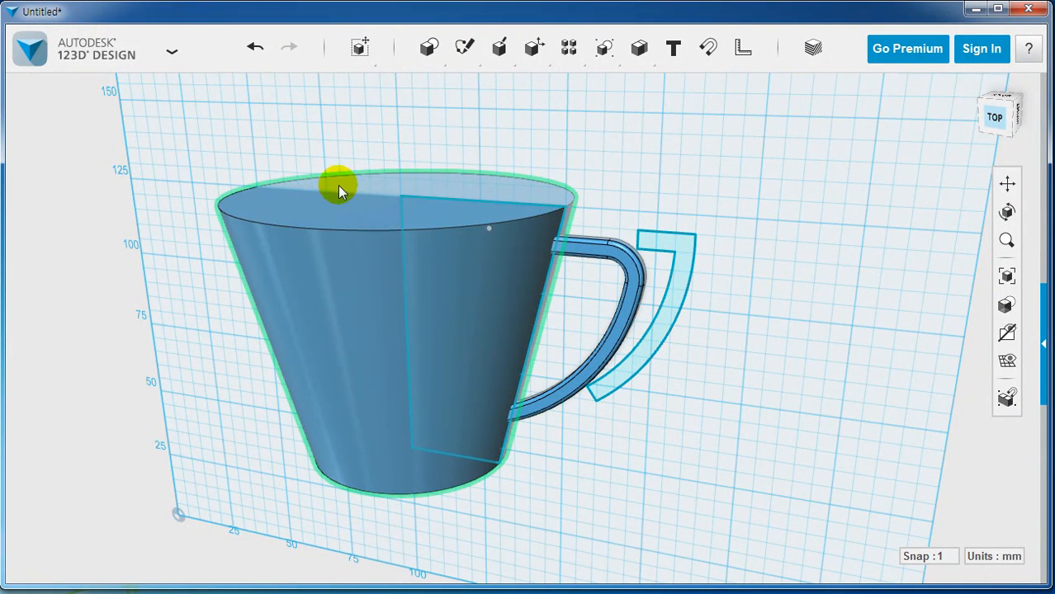
{"action": "right_click_drag", "start_coordinate": [513, 335], "coordinate": [611, 306]}
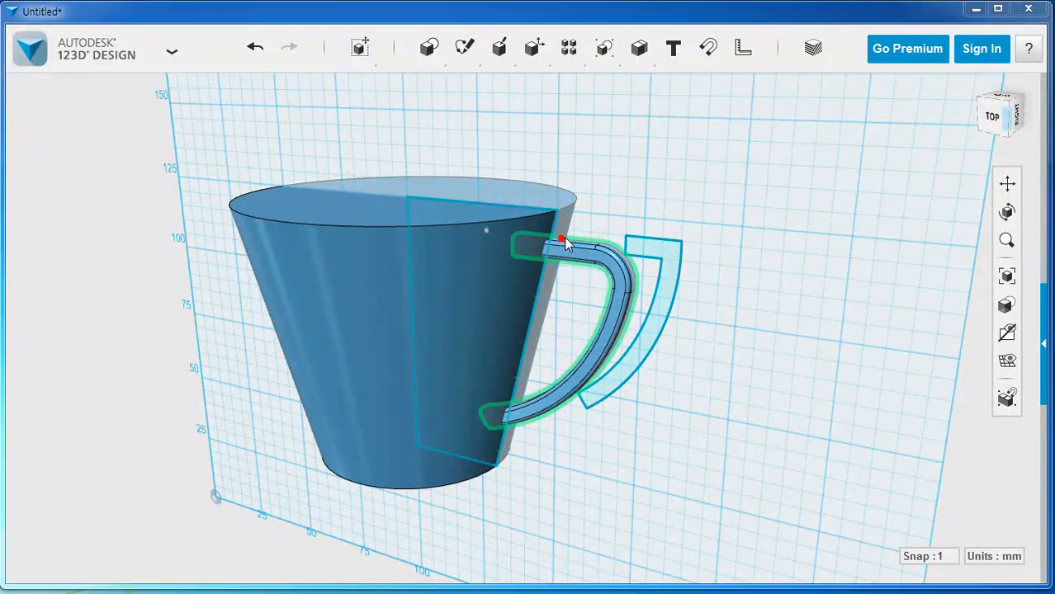
{"action": "left_click", "coordinate": [564, 241]}
{"action": "right_click_drag", "start_coordinate": [611, 207], "coordinate": [703, 377]}
{"action": "left_click", "coordinate": [463, 306]}
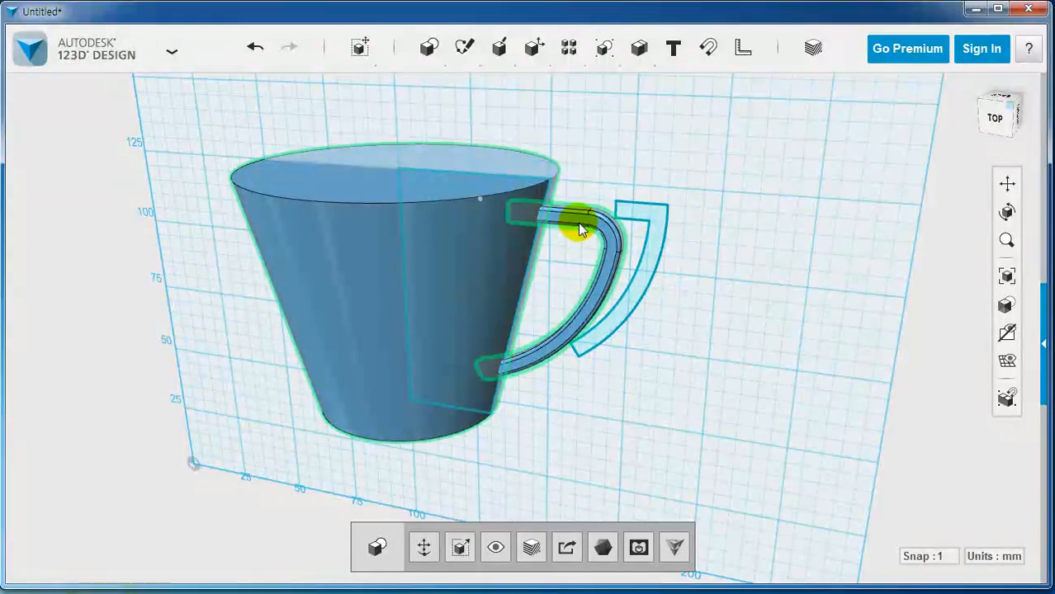
{"action": "left_click", "coordinate": [580, 229]}
{"action": "left_click", "coordinate": [505, 160]}
{"action": "left_click", "coordinate": [613, 141]}
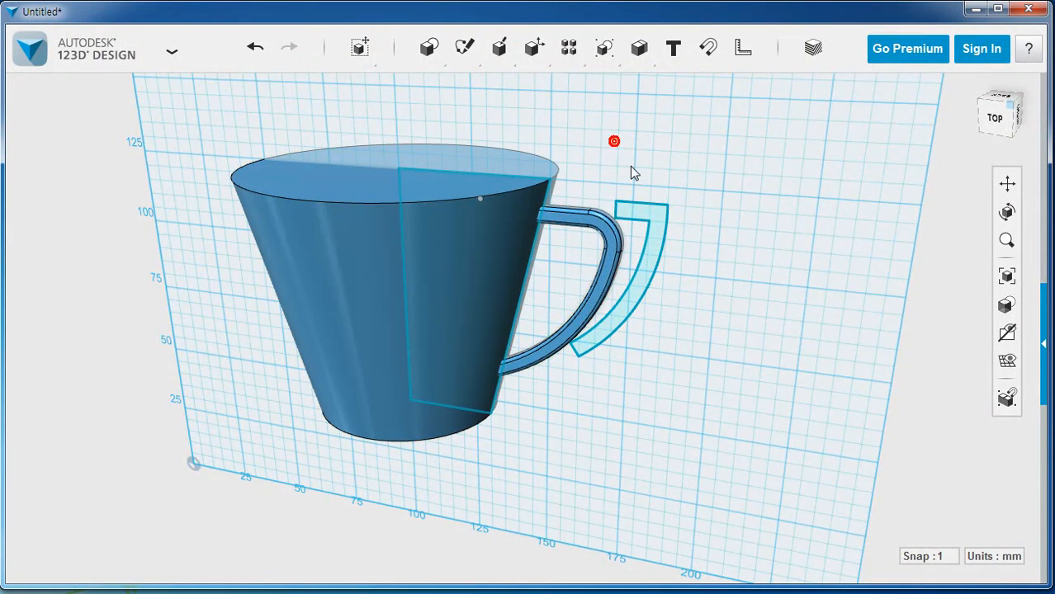
{"action": "left_click", "coordinate": [573, 219]}
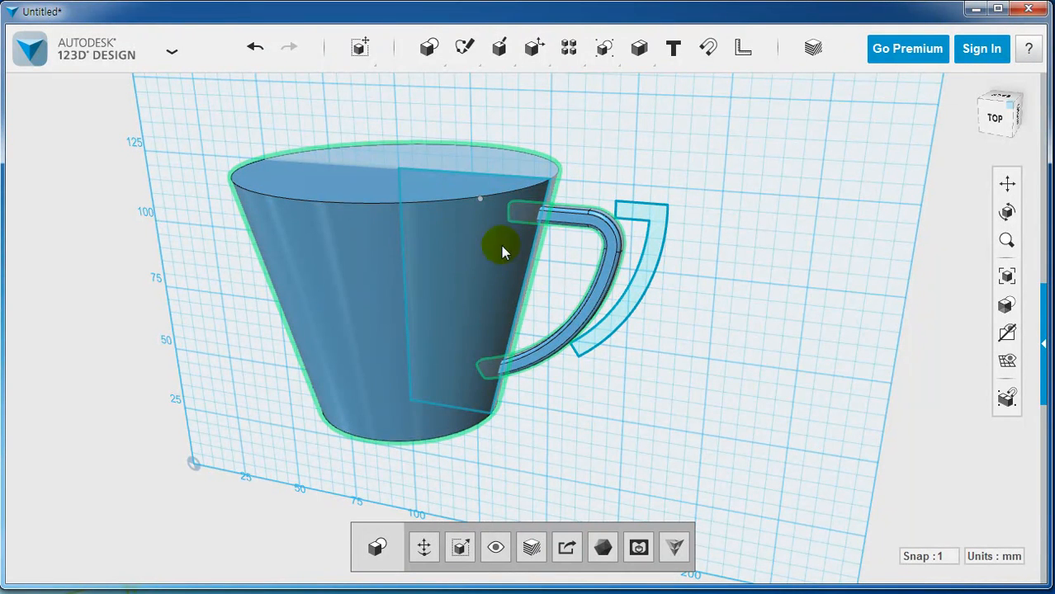
{"action": "left_click", "coordinate": [753, 416]}
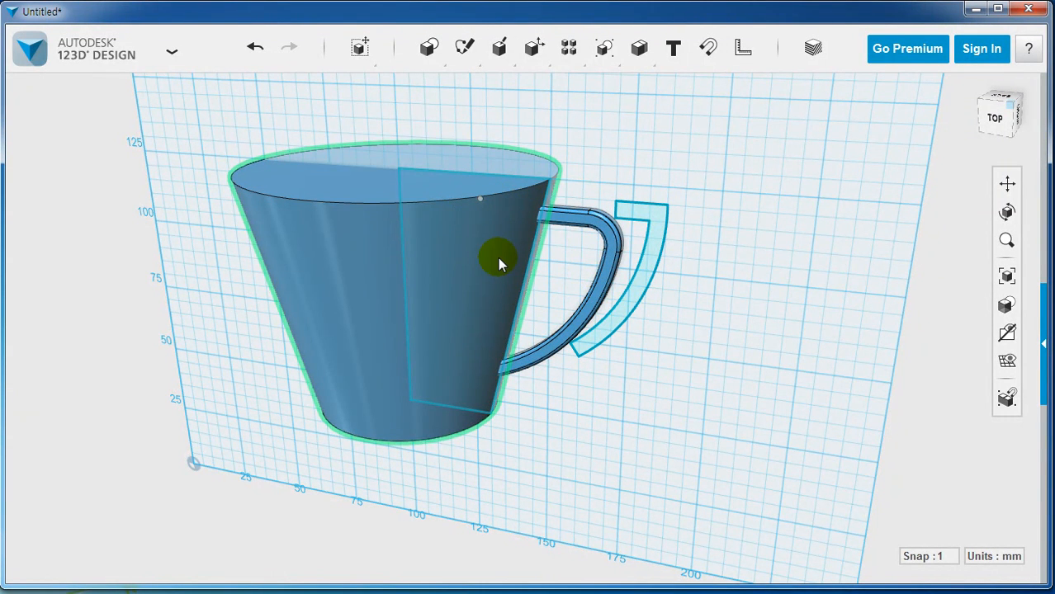
{"action": "mouse_move", "coordinate": [501, 292]}
{"action": "middle_mouse_down"}
{"action": "mouse_move", "coordinate": [501, 312]}
{"action": "mouse_move", "coordinate": [517, 302]}
{"action": "middle_mouse_up"}
{"action": "left_click", "coordinate": [572, 235]}
{"action": "left_click", "coordinate": [509, 216]}
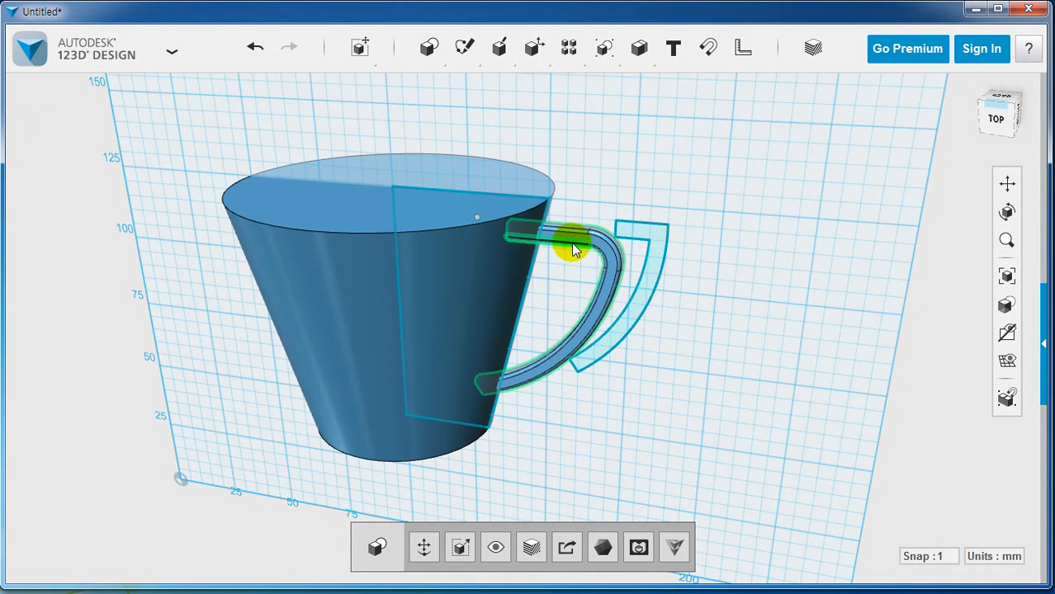
{"action": "left_click", "coordinate": [624, 168]}
{"action": "left_click", "coordinate": [478, 297]}
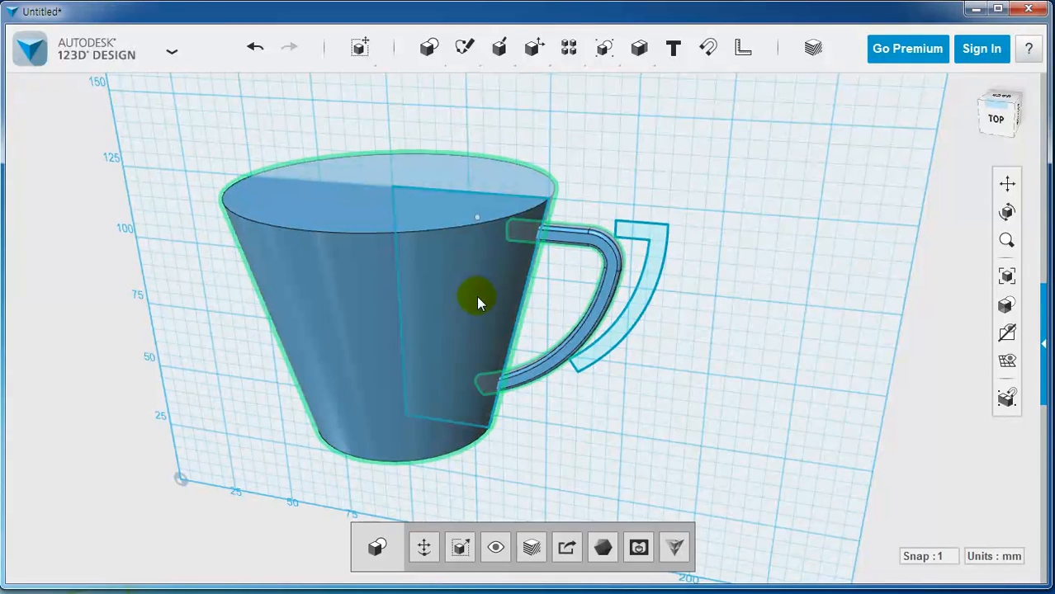
{"action": "left_click", "coordinate": [477, 298]}
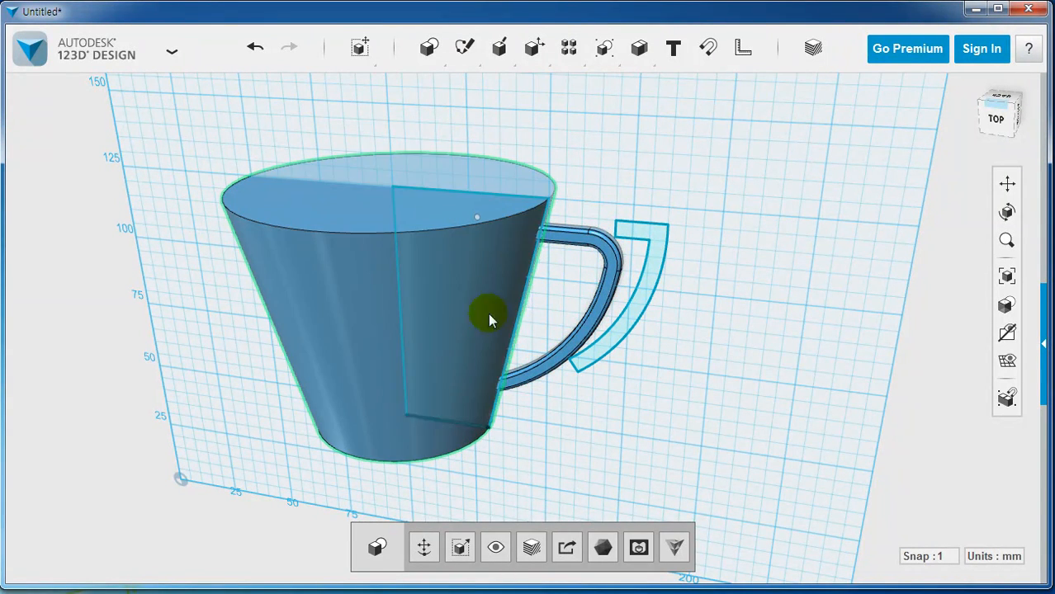
{"action": "left_click", "coordinate": [607, 204]}
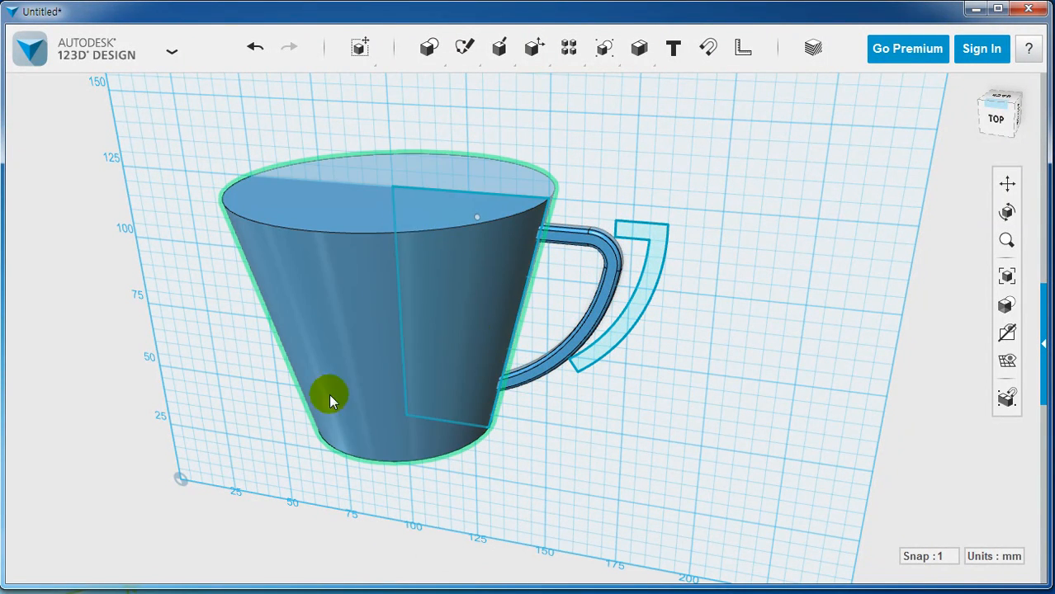
{"action": "middle_click_drag", "start_coordinate": [610, 176], "coordinate": [615, 188]}
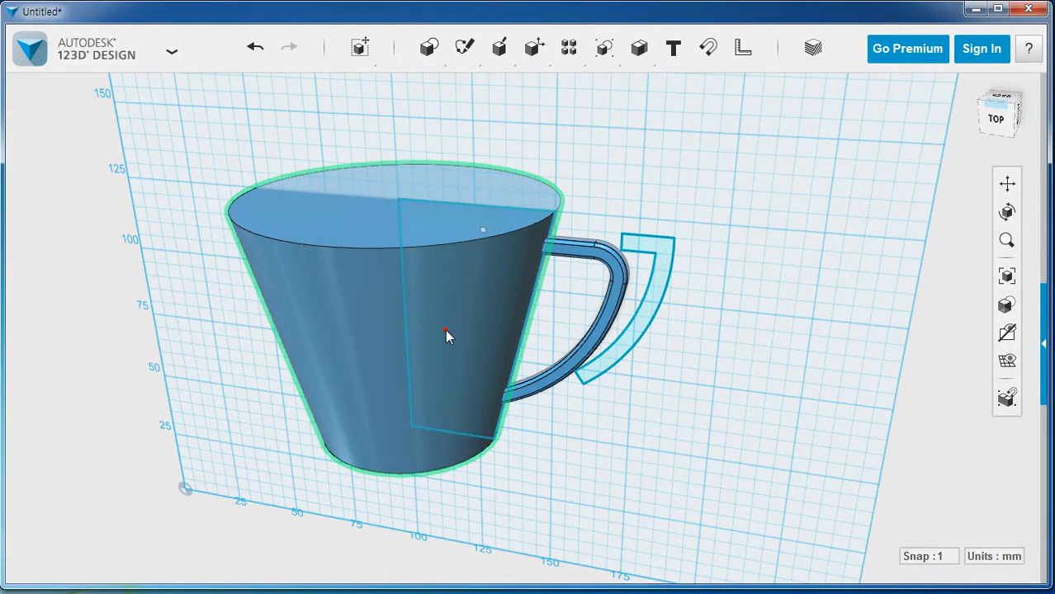
{"action": "left_click", "coordinate": [445, 330]}
{"action": "left_click", "coordinate": [672, 163]}
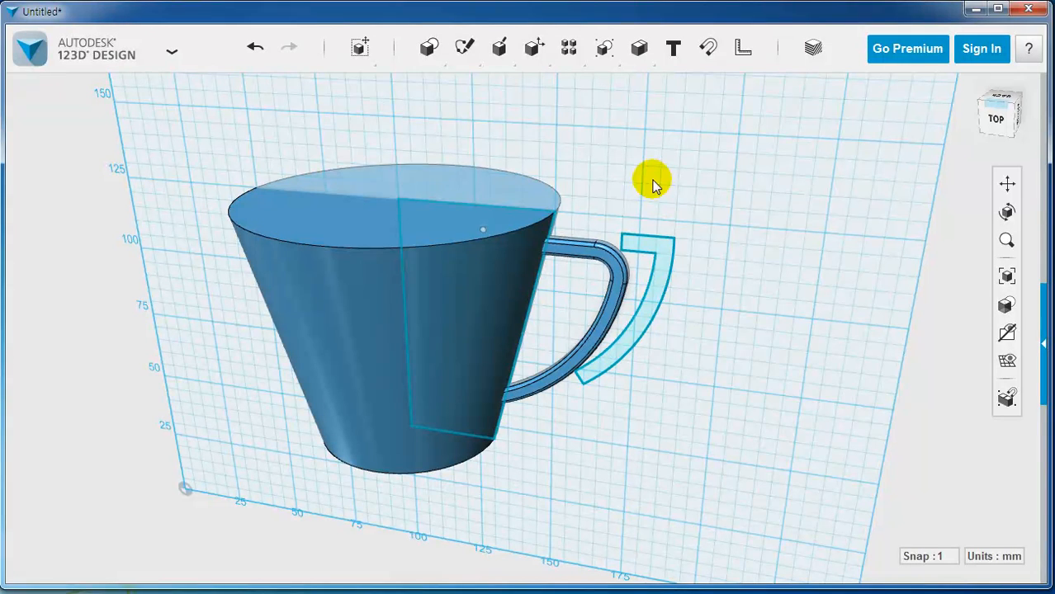
Duplicate the cup in place, leaving the copy at the original position
{"action": "left_click", "coordinate": [337, 326]}
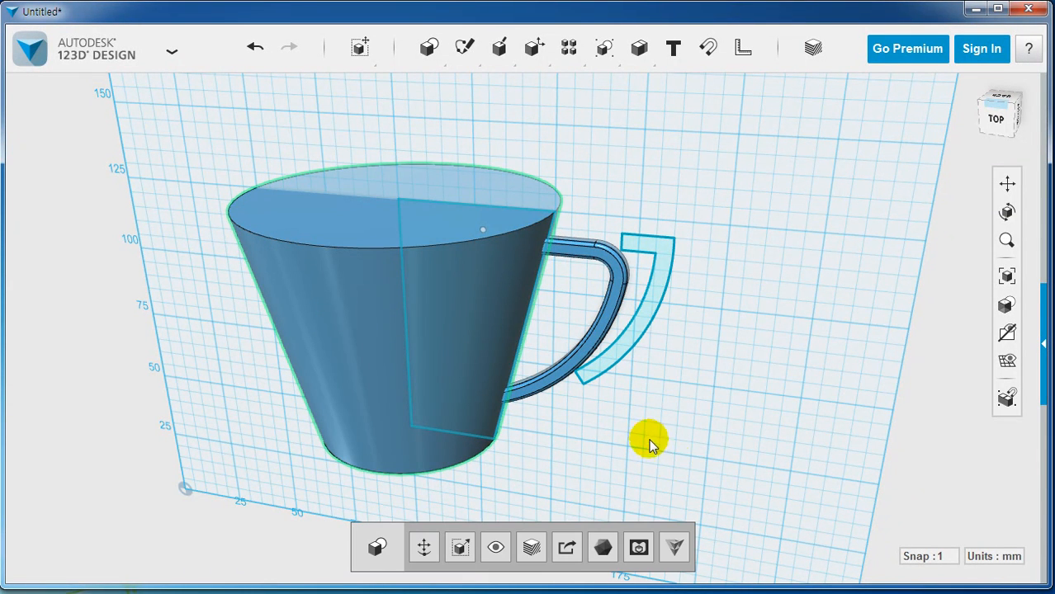
{"action": "key", "text": "ctrl+t"}
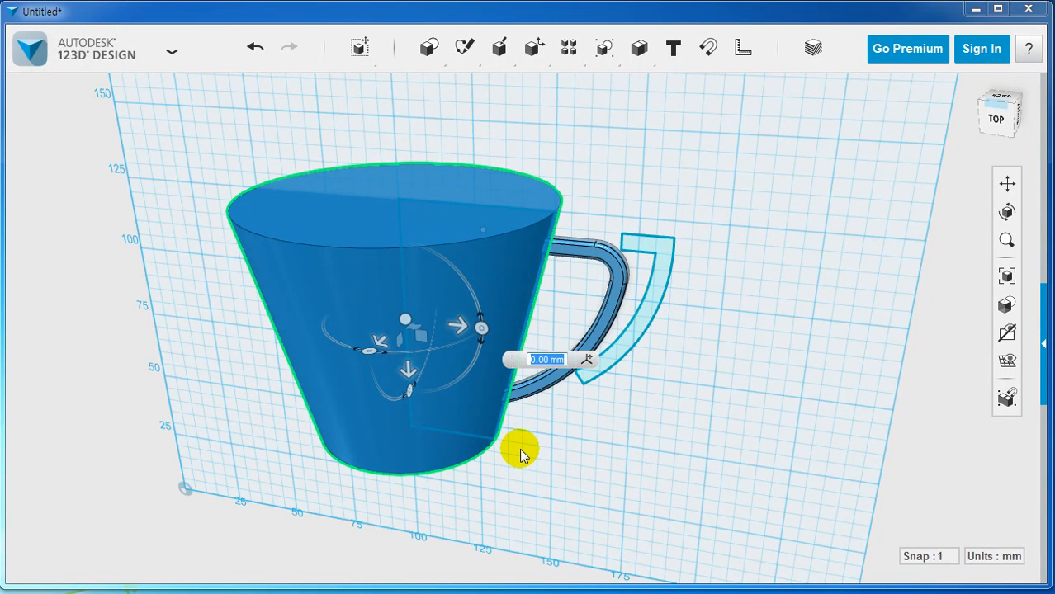
{"action": "right_click_drag", "start_coordinate": [568, 460], "coordinate": [574, 415]}
{"action": "left_click", "coordinate": [651, 421]}
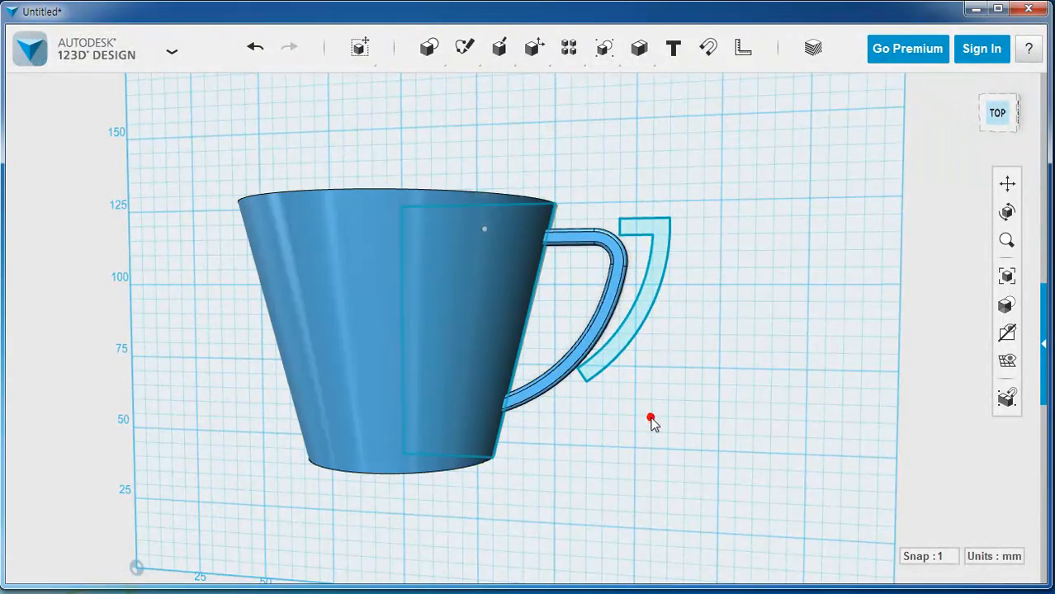
{"action": "right_click_drag", "start_coordinate": [600, 469], "coordinate": [581, 490]}
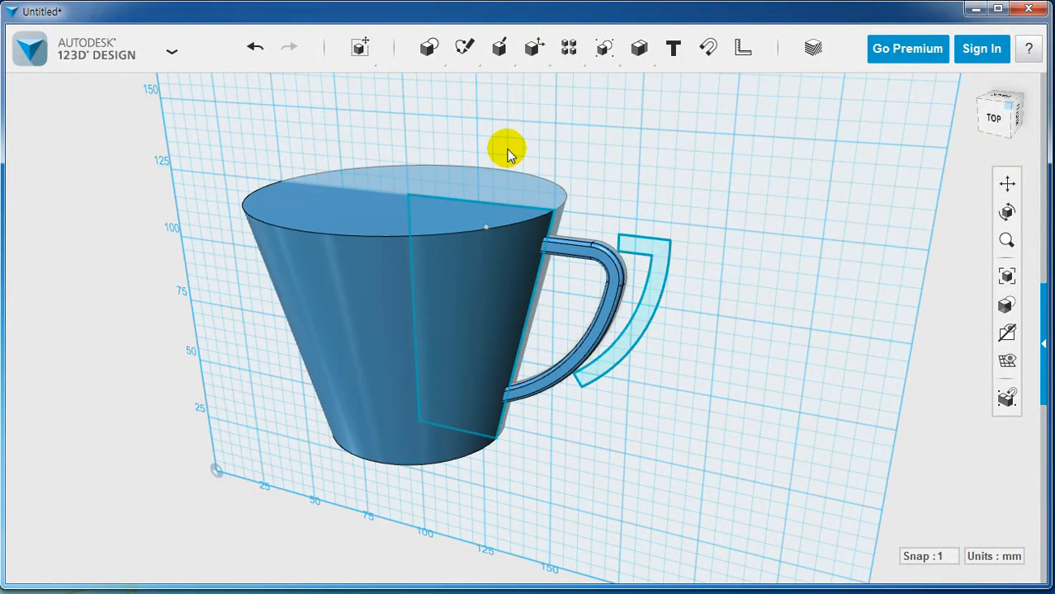
Subtract the cup from the handle to trim off the handle ends that sink into the cup
{"action": "mouse_move", "coordinate": [521, 62]}
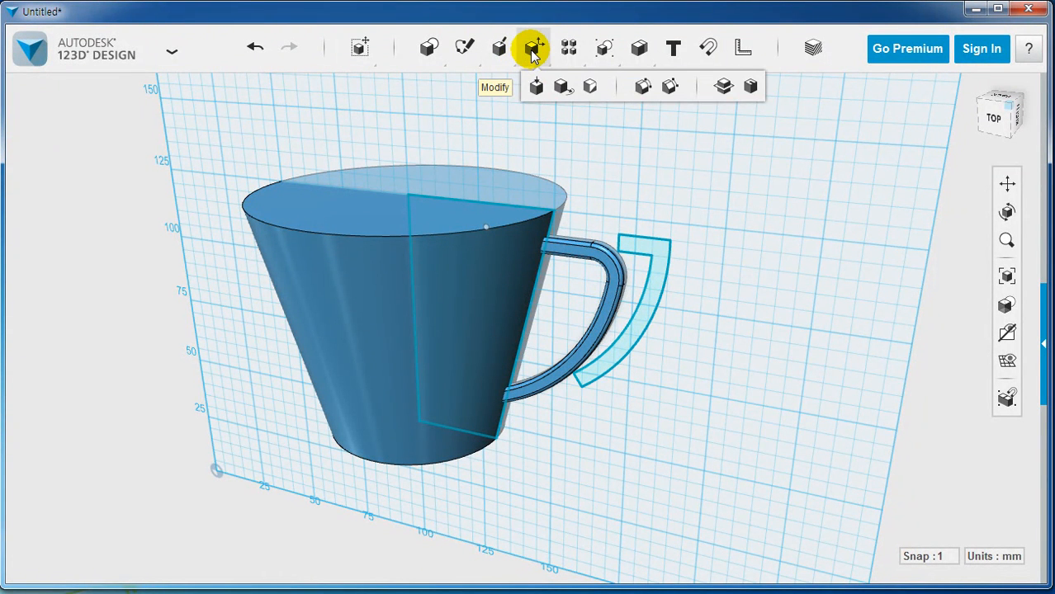
{"action": "mouse_move", "coordinate": [636, 50]}
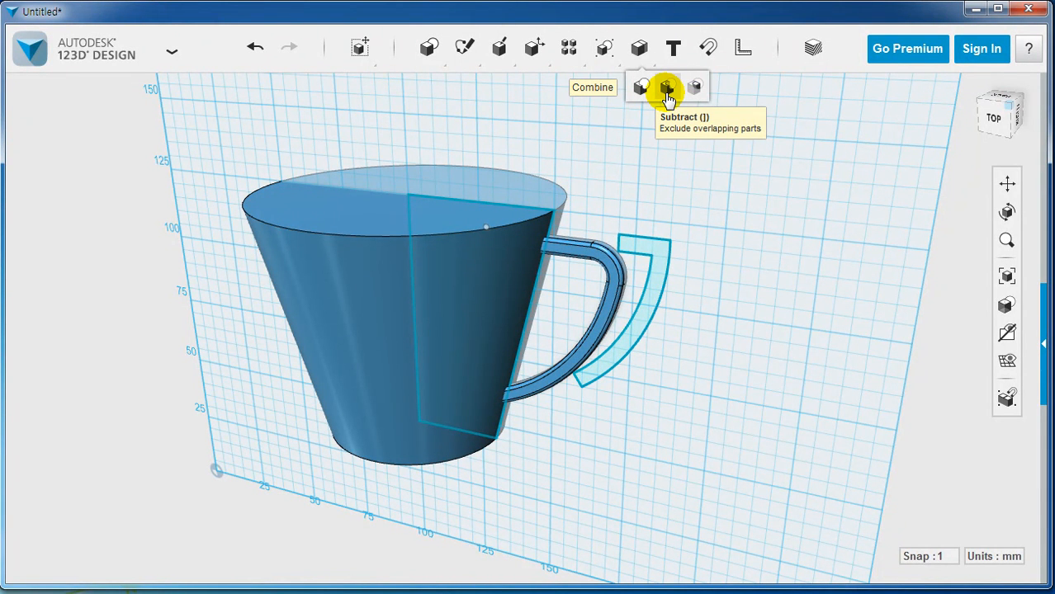
{"action": "left_click", "coordinate": [666, 89]}
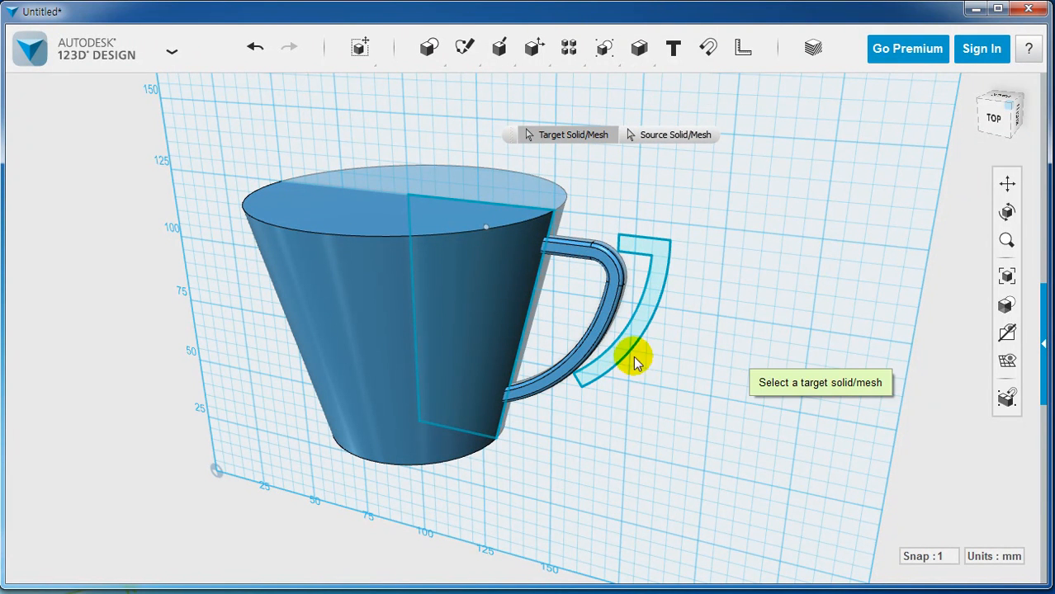
{"action": "left_click", "coordinate": [606, 275]}
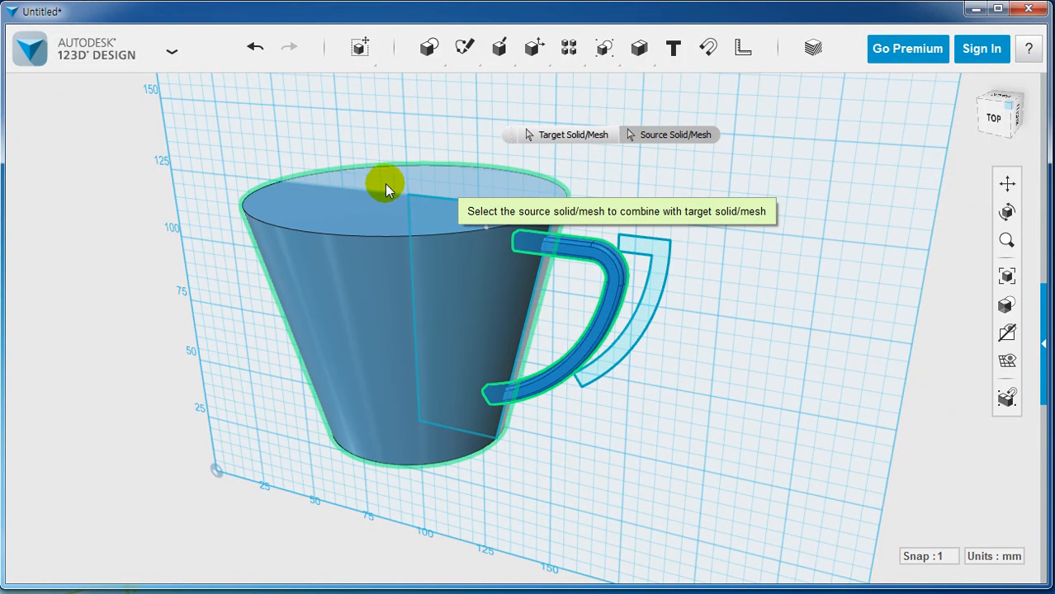
{"action": "left_click", "coordinate": [333, 184]}
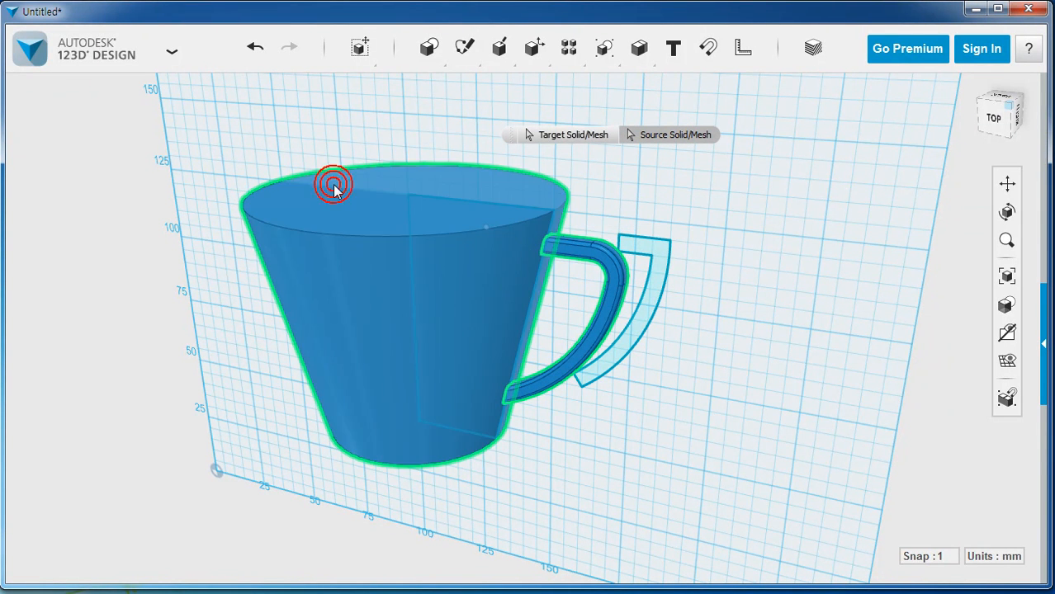
{"action": "right_click_drag", "start_coordinate": [686, 397], "coordinate": [707, 396]}
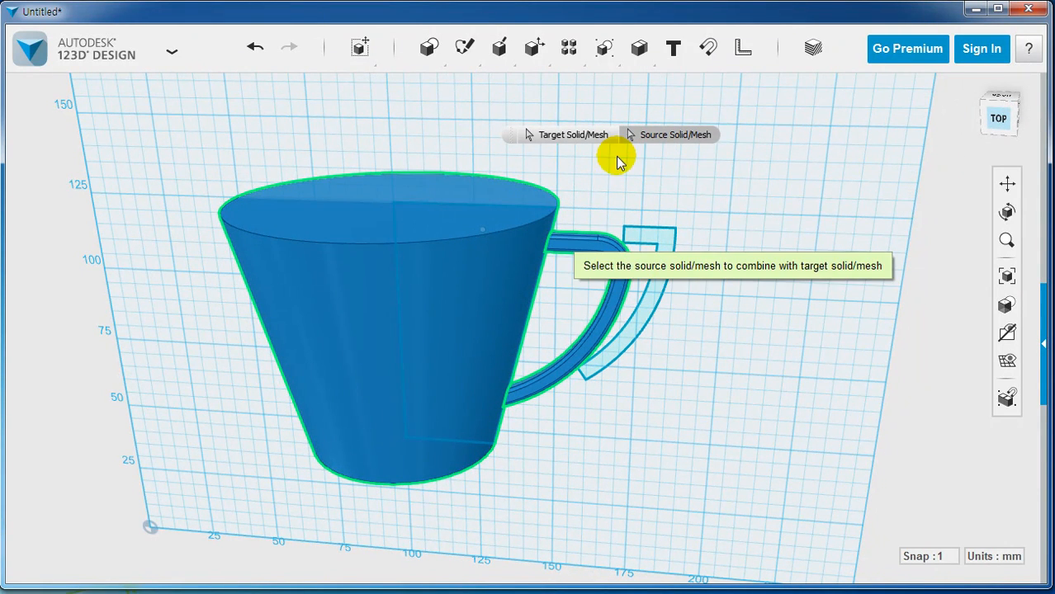
{"action": "left_click", "coordinate": [709, 190]}
Select the handle and the cup in turn to check the trimmed handle ends and the remaining cup
{"action": "left_click", "coordinate": [583, 249]}
{"action": "right_click_drag", "start_coordinate": [573, 334], "coordinate": [553, 297]}
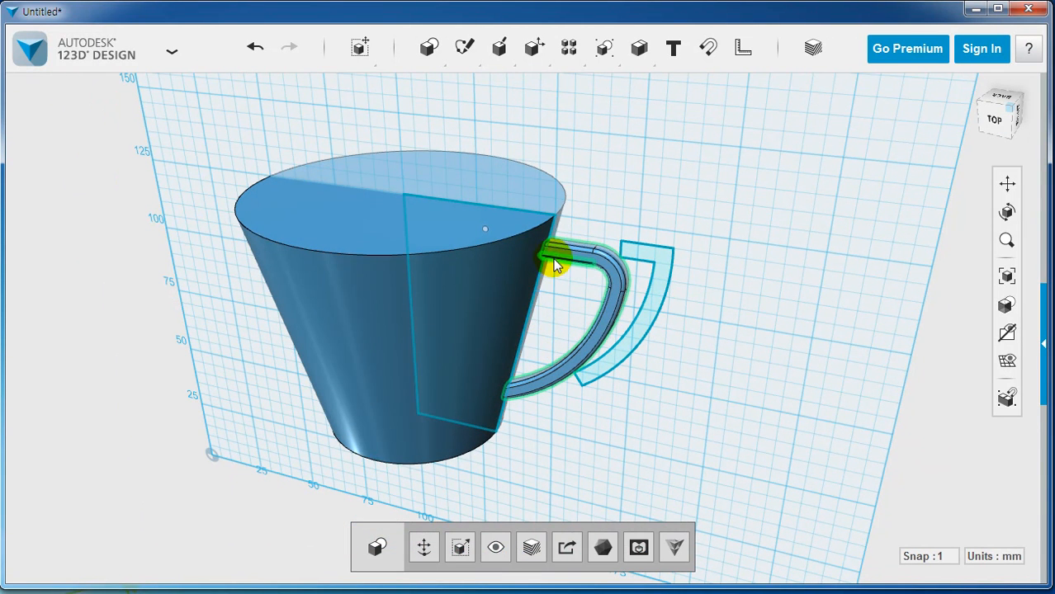
{"action": "left_click", "coordinate": [496, 241]}
{"action": "left_click", "coordinate": [650, 208]}
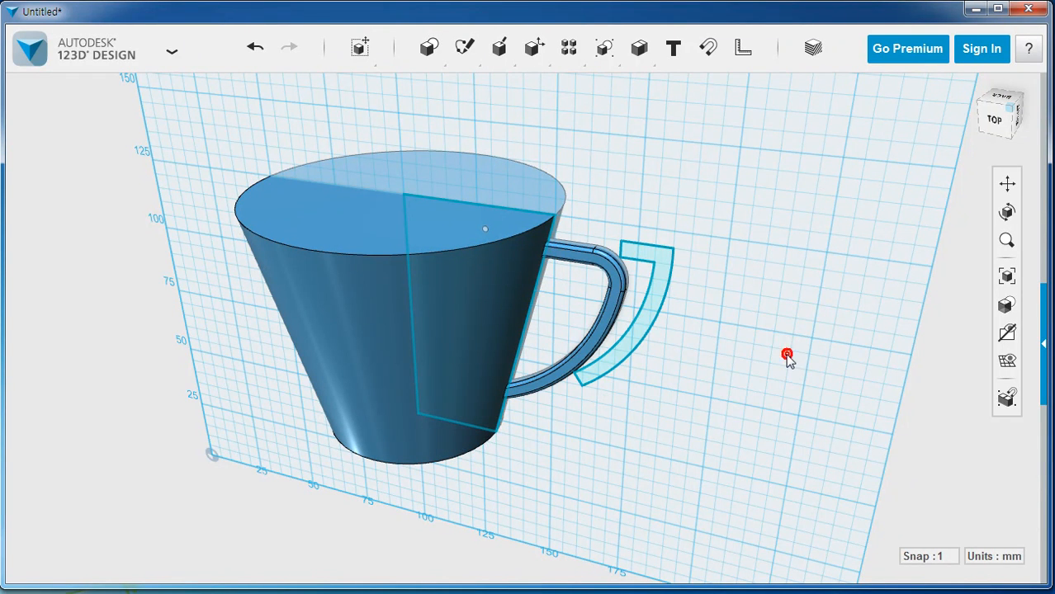
{"action": "middle_click_drag", "start_coordinate": [737, 394], "coordinate": [765, 417]}
{"action": "right_click_drag", "start_coordinate": [629, 449], "coordinate": [667, 449]}
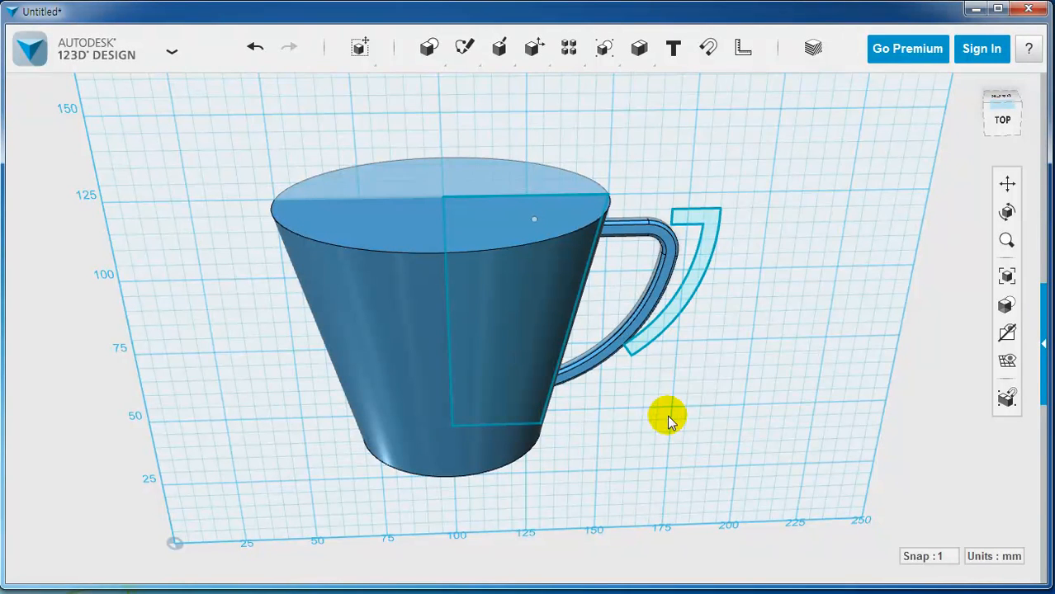
{"action": "left_click", "coordinate": [344, 217]}
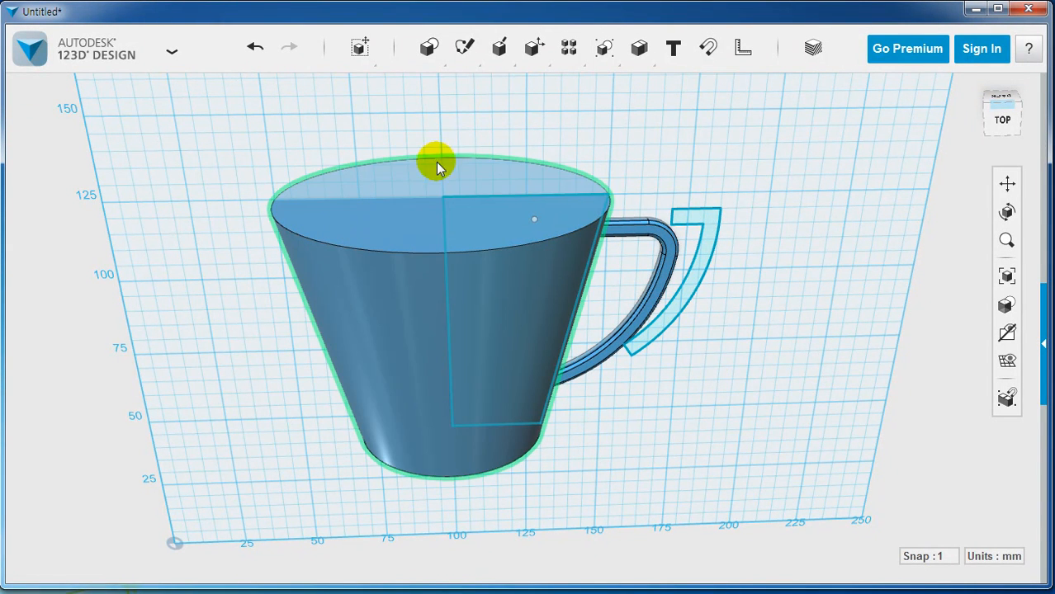
{"action": "left_click", "coordinate": [638, 151]}
Shell the cup toward the inside with a 2 mm wall thickness, removing the face at its wide end
{"action": "middle_click_drag", "start_coordinate": [638, 151], "coordinate": [638, 165]}
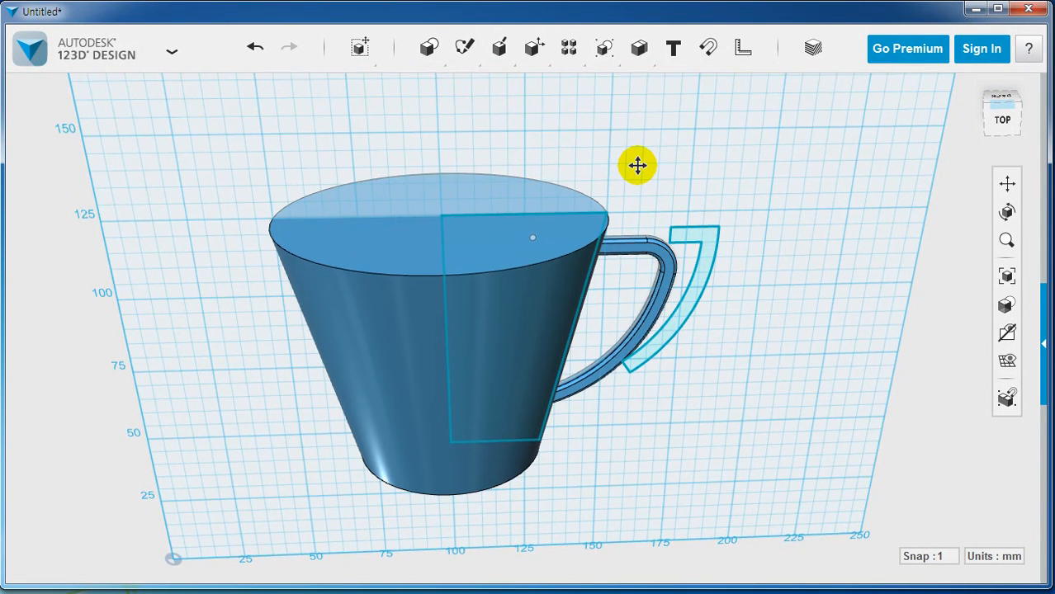
{"action": "right_click_drag", "start_coordinate": [608, 405], "coordinate": [530, 373]}
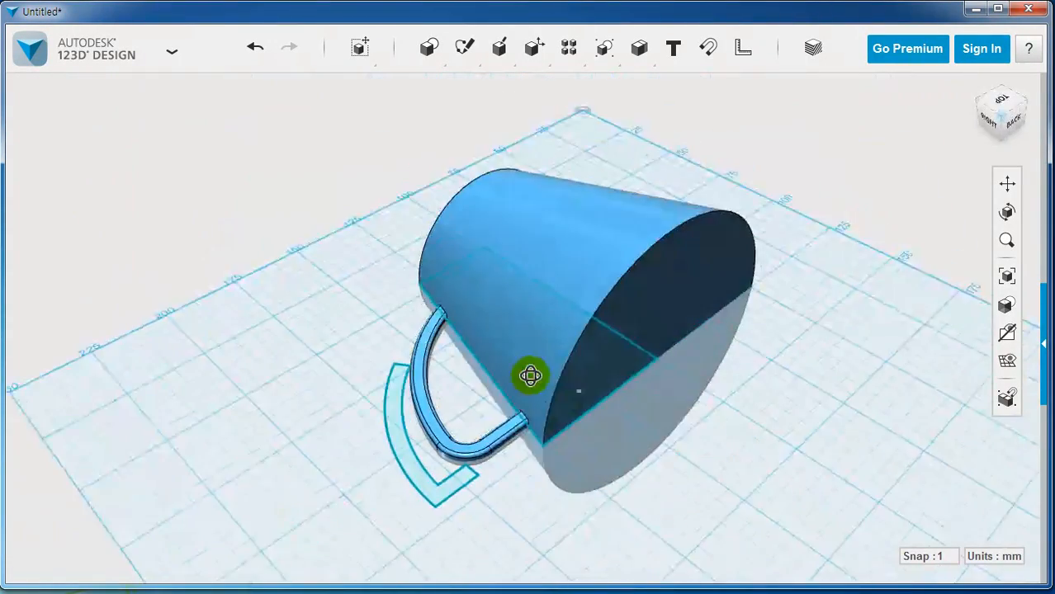
{"action": "middle_click_drag", "start_coordinate": [585, 179], "coordinate": [501, 154]}
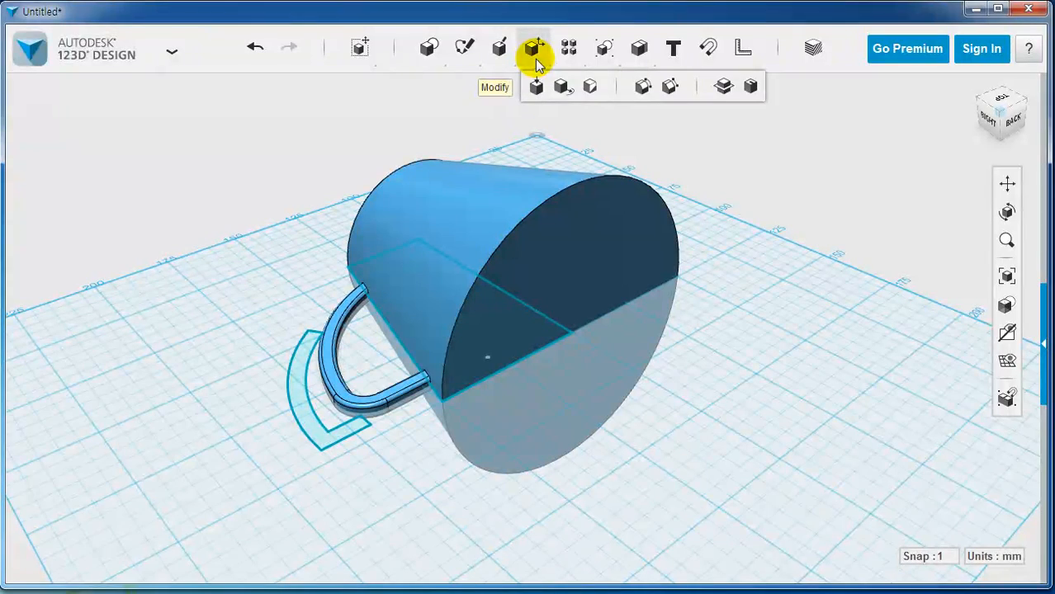
{"action": "left_click", "coordinate": [750, 87]}
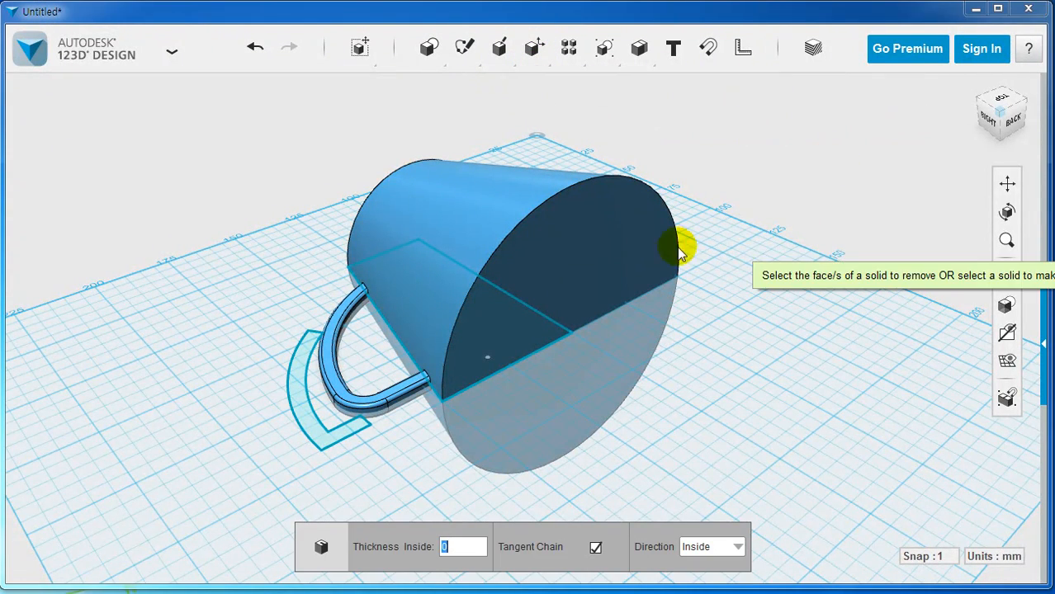
{"action": "left_click", "coordinate": [612, 242]}
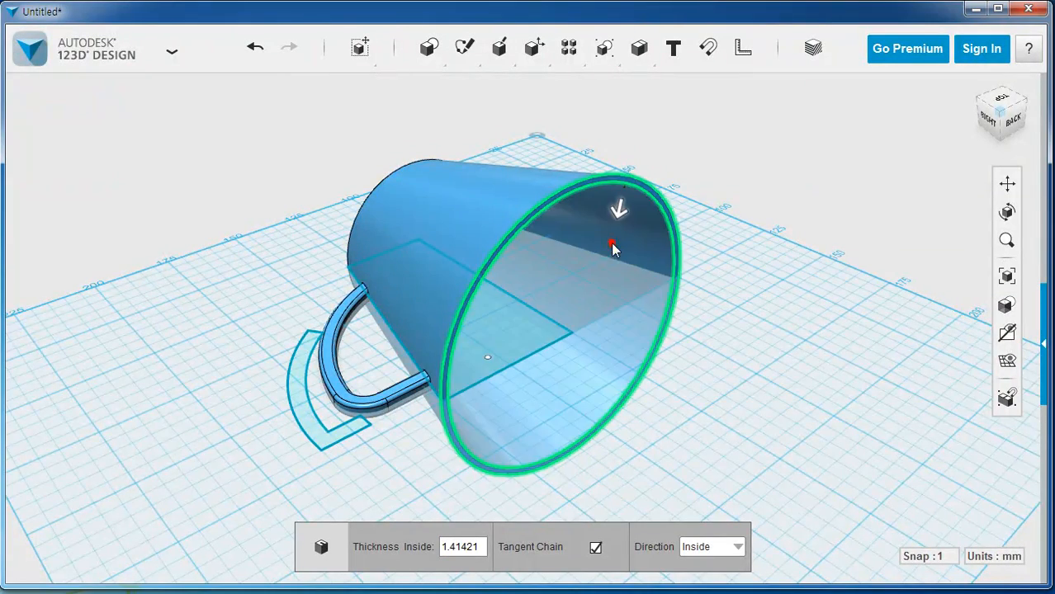
{"action": "right_click_drag", "start_coordinate": [690, 342], "coordinate": [682, 302]}
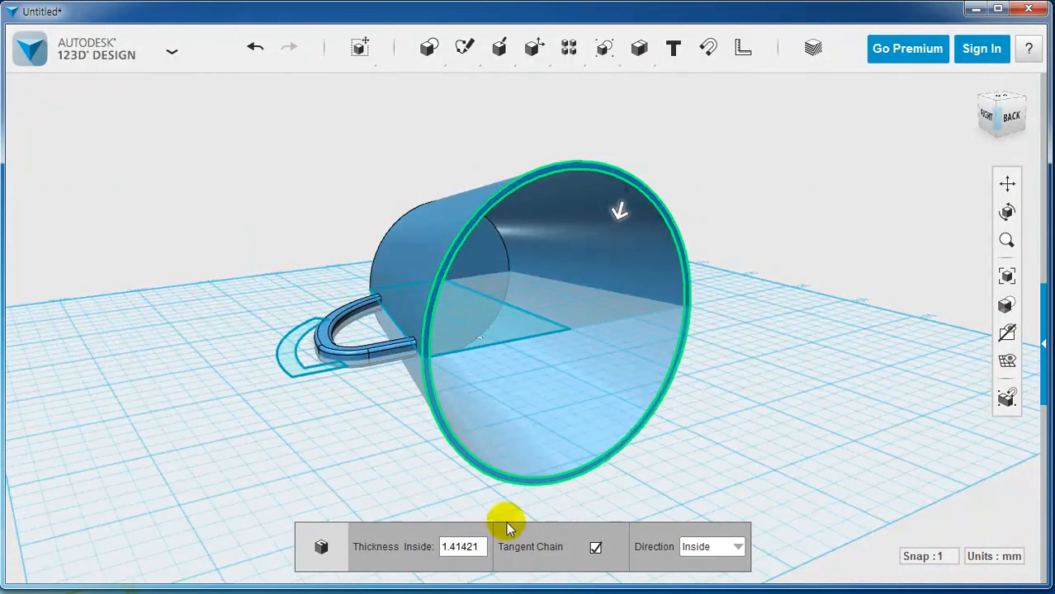
{"action": "left_click_drag", "start_coordinate": [478, 546], "coordinate": [435, 546]}
{"action": "type", "text": "2"}
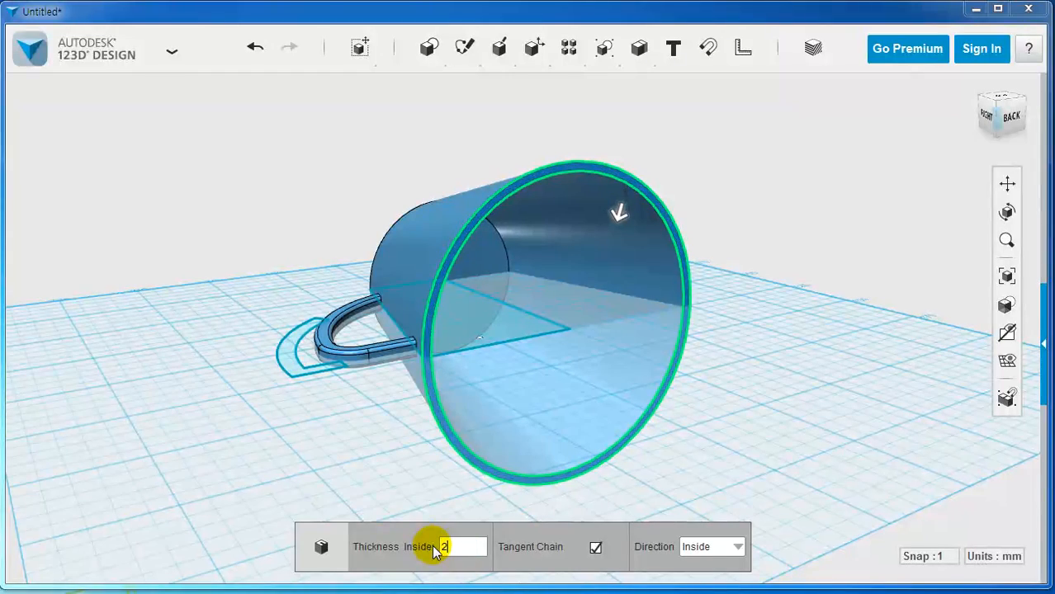
{"action": "key", "text": "Return"}
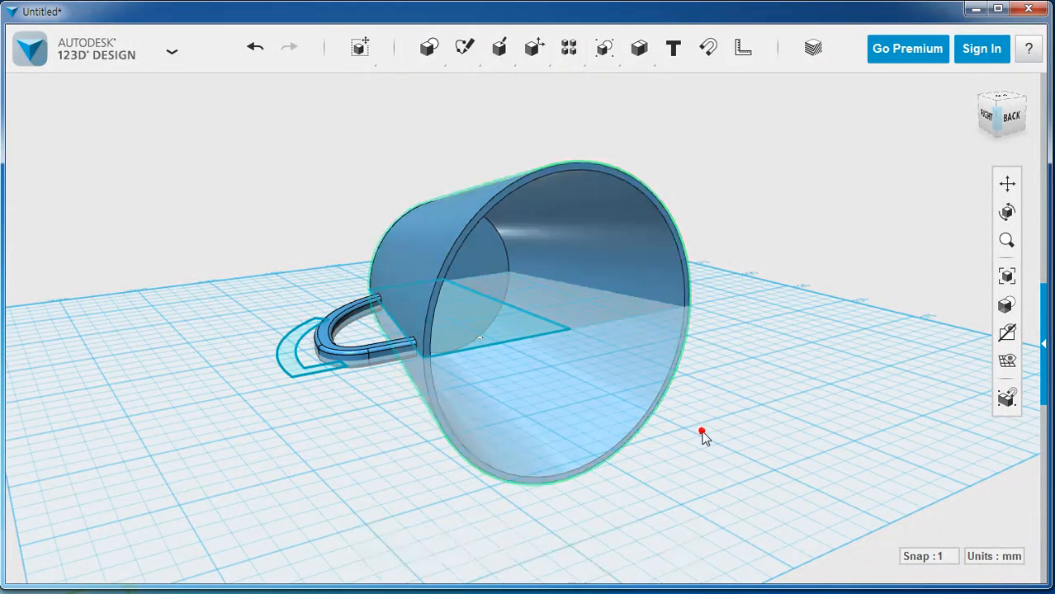
Hide all the sketches and examine the cup and handle from the base side
{"action": "right_click_drag", "start_coordinate": [707, 430], "coordinate": [742, 450]}
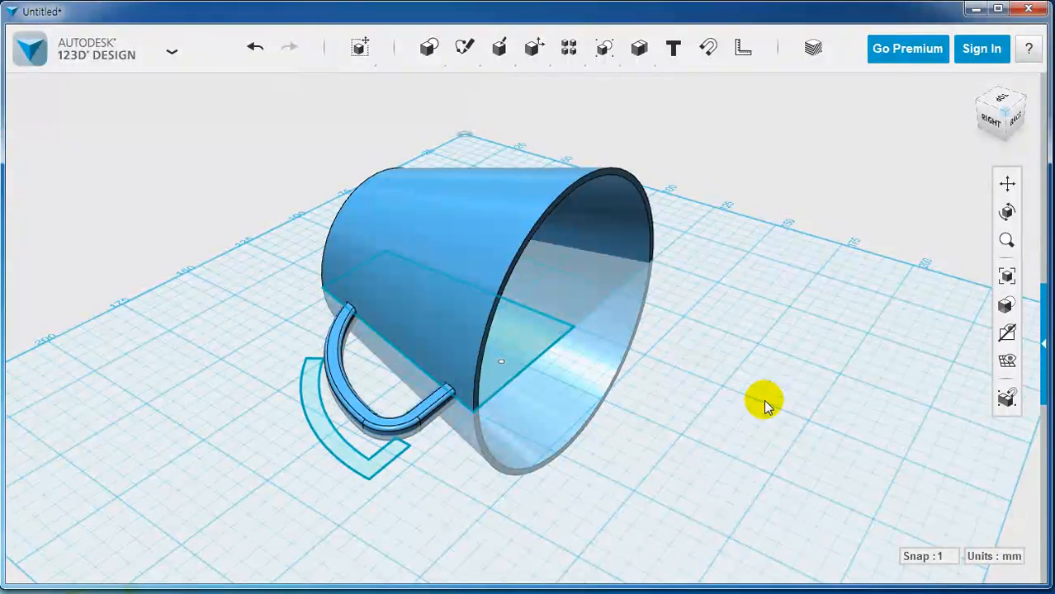
{"action": "middle_click_drag", "start_coordinate": [765, 405], "coordinate": [748, 381]}
{"action": "mouse_move", "coordinate": [1002, 336]}
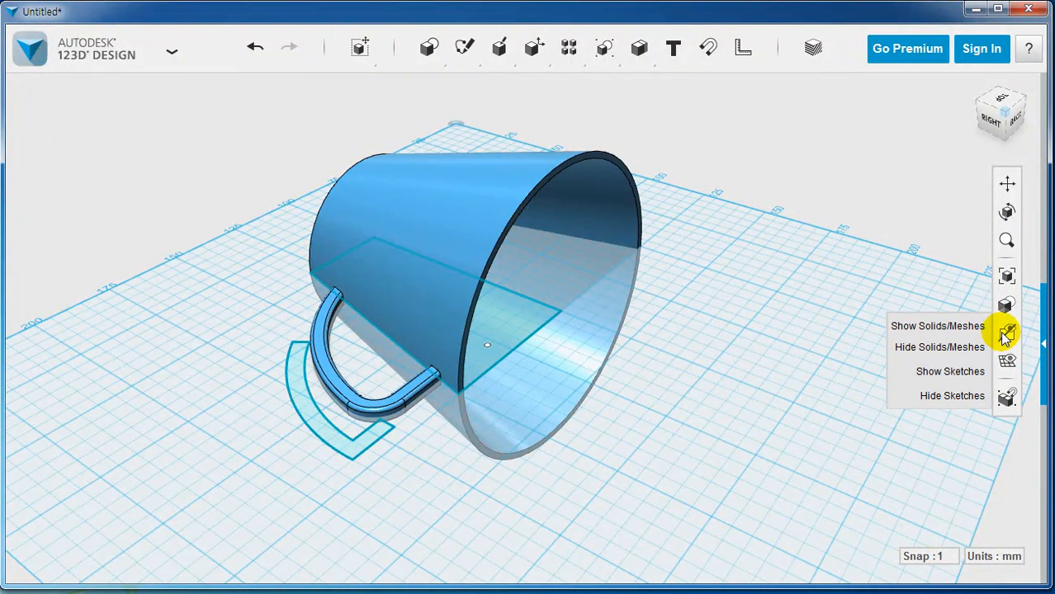
{"action": "left_click", "coordinate": [951, 397]}
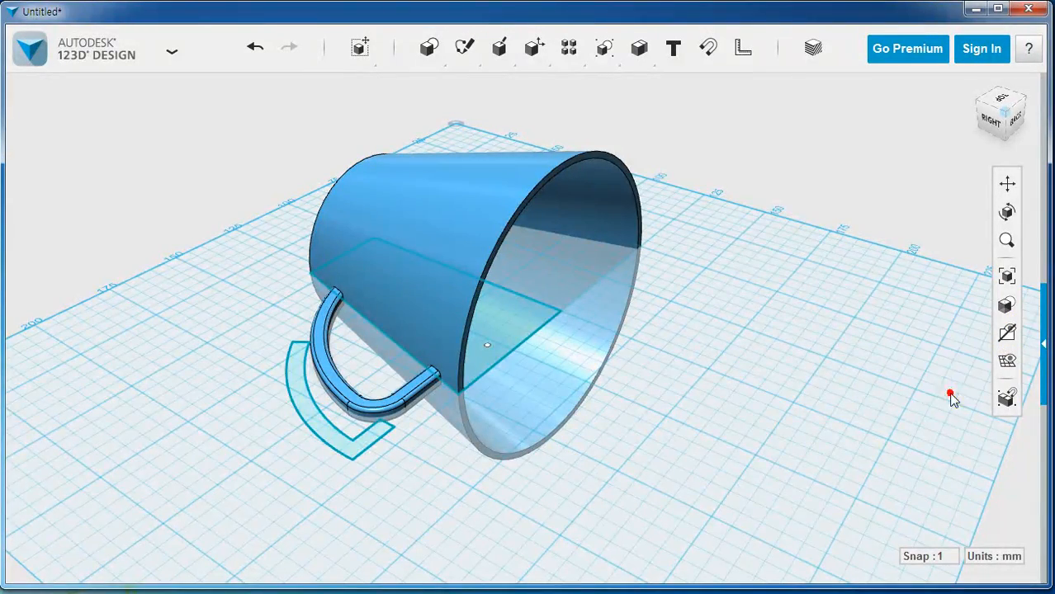
{"action": "mouse_move", "coordinate": [748, 425]}
{"action": "right_mouse_down"}
{"action": "mouse_move", "coordinate": [596, 431]}
{"action": "mouse_move", "coordinate": [671, 437]}
{"action": "mouse_move", "coordinate": [675, 448]}
{"action": "mouse_move", "coordinate": [666, 447]}
{"action": "right_mouse_up"}
{"action": "left_click", "coordinate": [609, 338]}
{"action": "right_click_drag", "start_coordinate": [609, 338], "coordinate": [727, 316]}
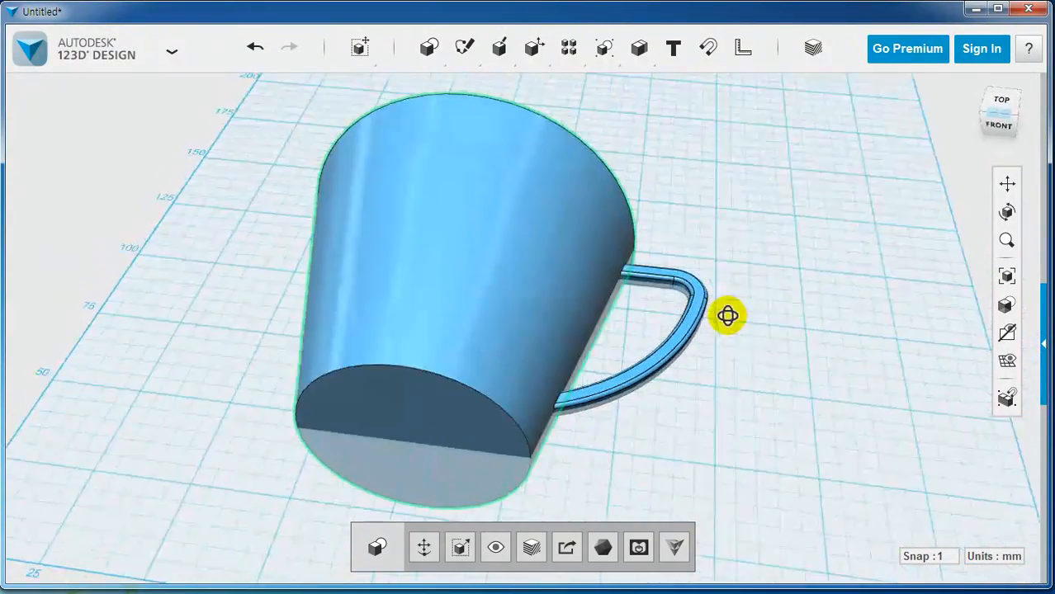
{"action": "left_click", "coordinate": [813, 238]}
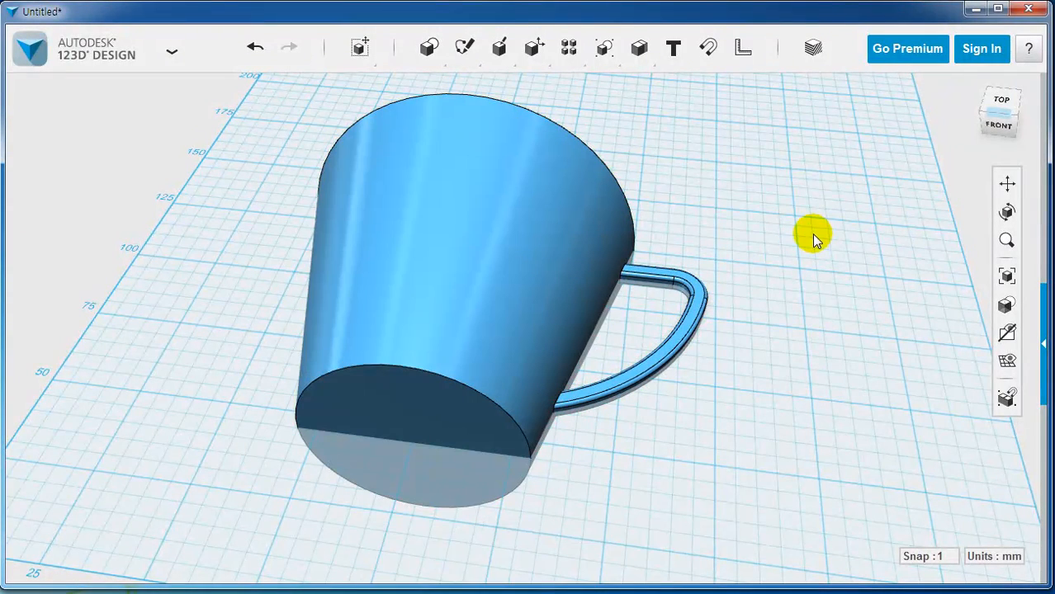
Merge the handle with the cup into one solid, using the cup as target, and select it to check the result
{"action": "mouse_move", "coordinate": [648, 58]}
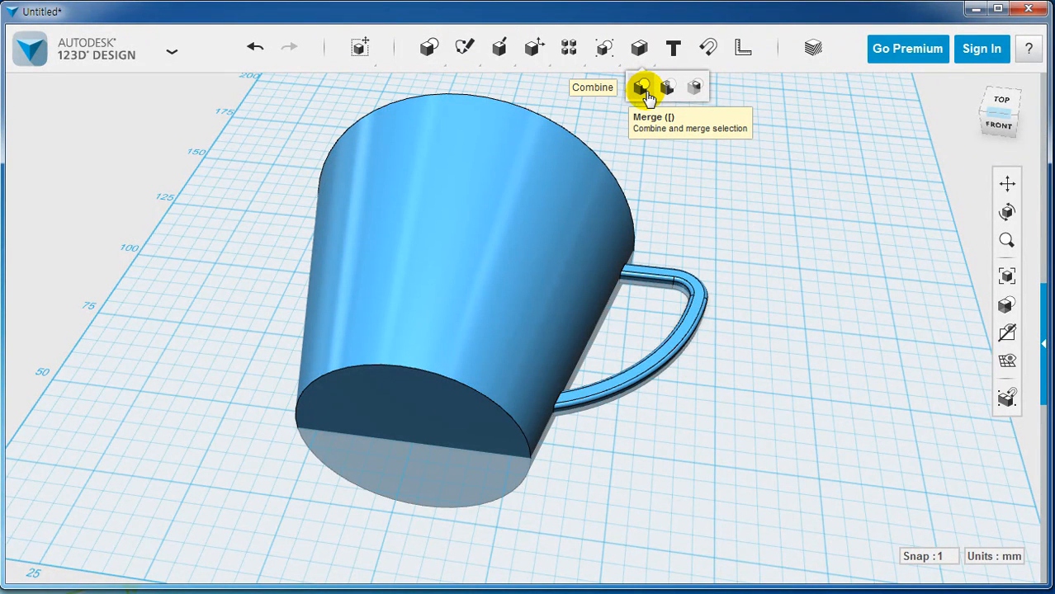
{"action": "left_click", "coordinate": [645, 92]}
{"action": "middle_click_drag", "start_coordinate": [776, 242], "coordinate": [734, 282]}
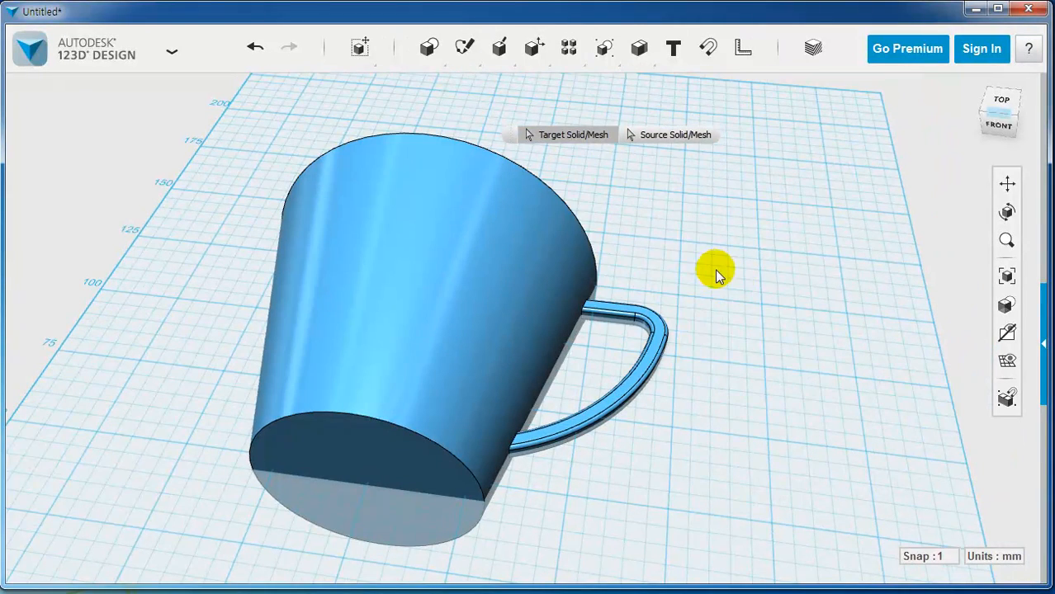
{"action": "middle_click_drag", "start_coordinate": [730, 228], "coordinate": [704, 240]}
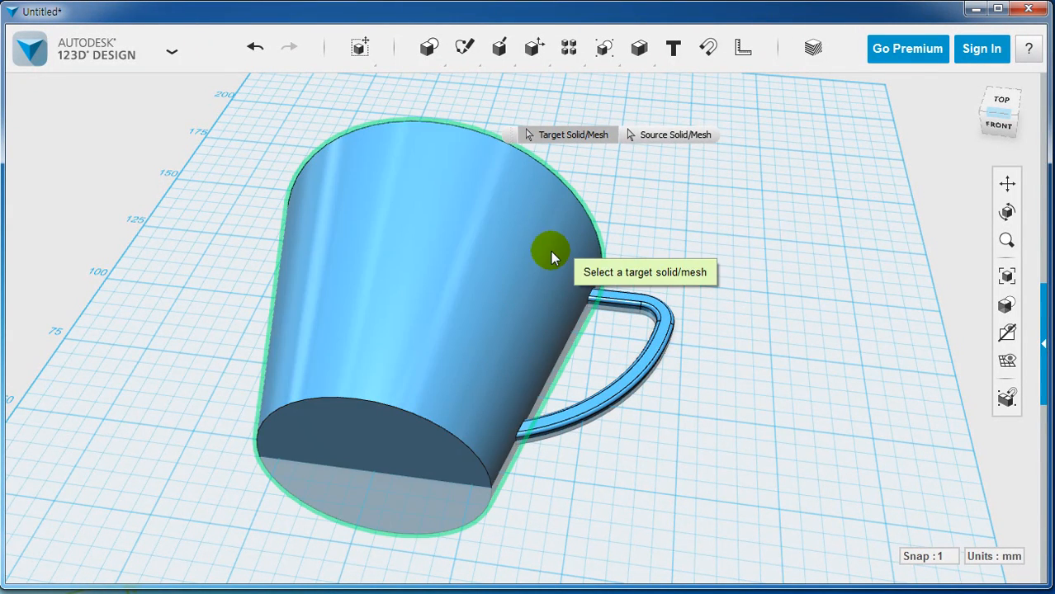
{"action": "left_click", "coordinate": [551, 252]}
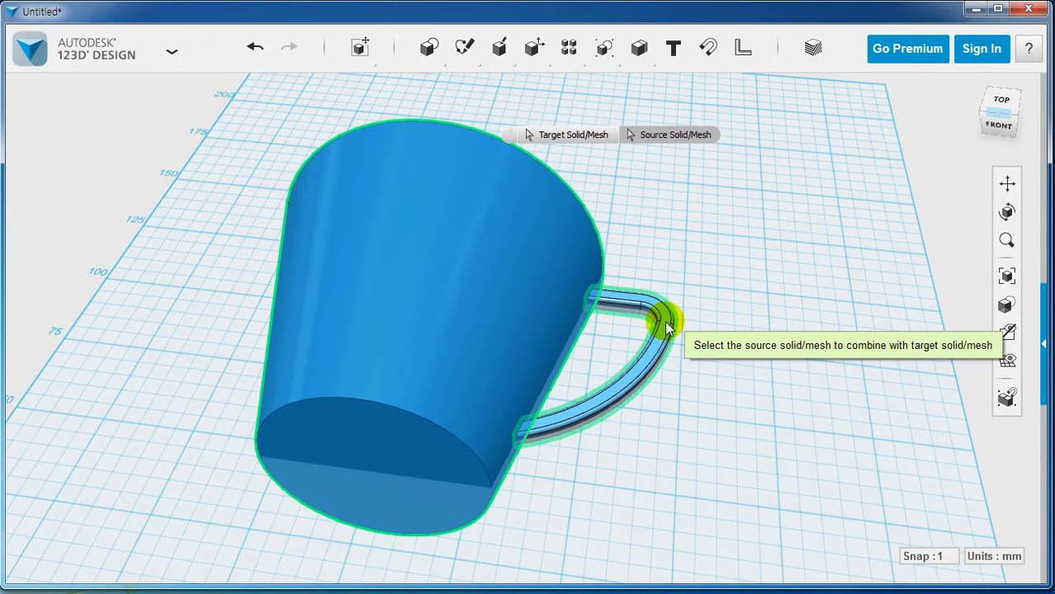
{"action": "left_click", "coordinate": [667, 325]}
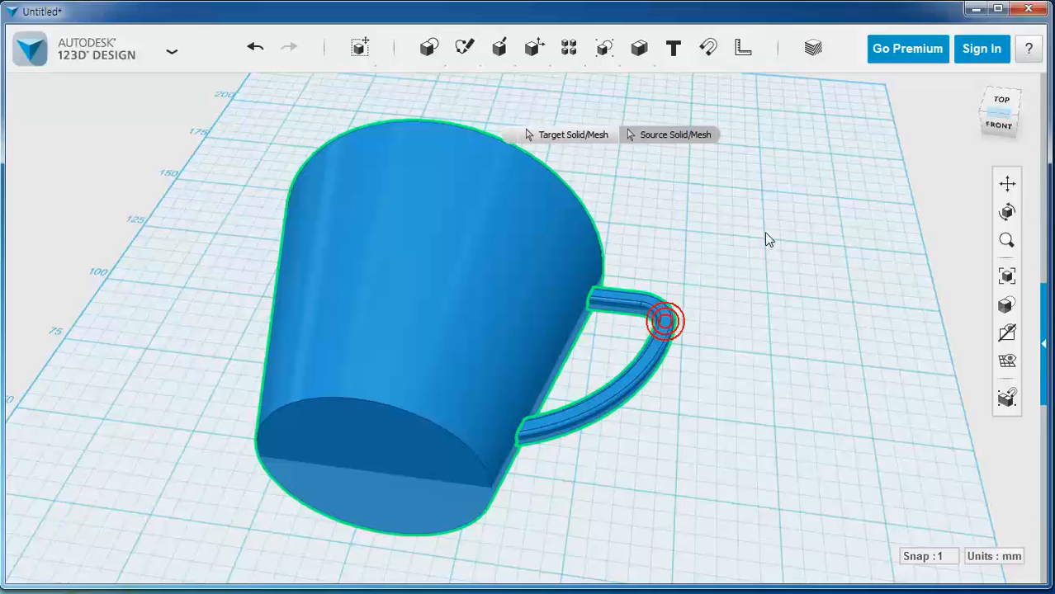
{"action": "left_click", "coordinate": [688, 269]}
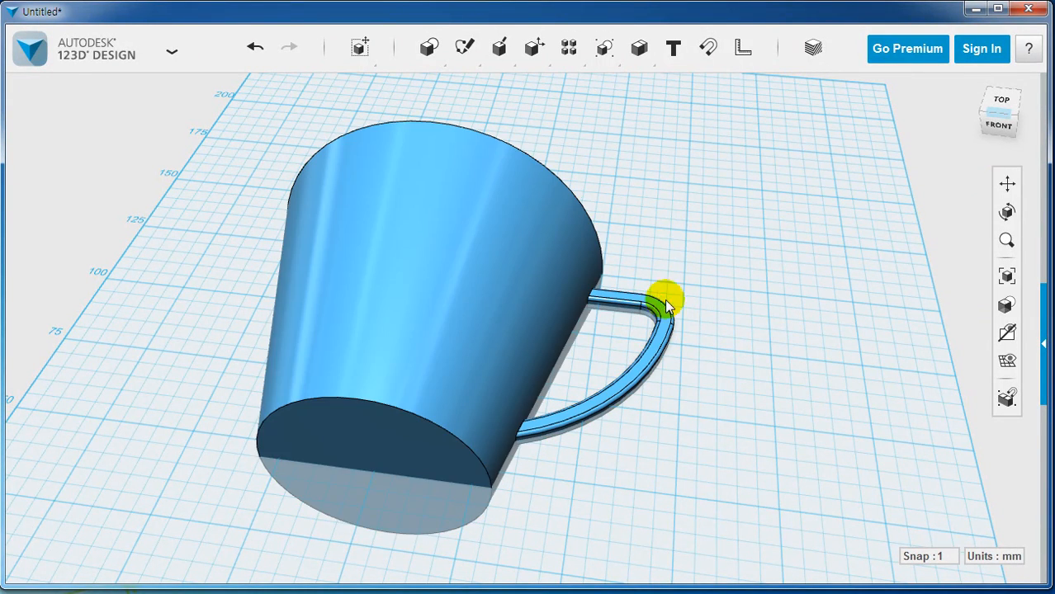
{"action": "left_click", "coordinate": [631, 301]}
{"action": "scroll", "coordinate": [667, 254], "scroll_direction": "down", "scroll_amount": 2}
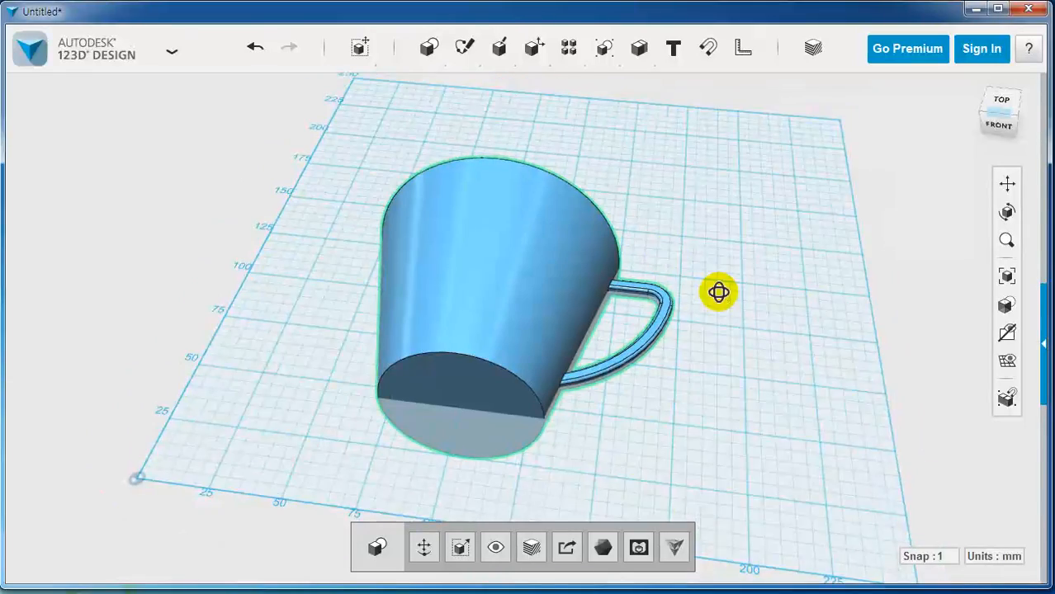
{"action": "right_click_drag", "start_coordinate": [718, 289], "coordinate": [696, 305]}
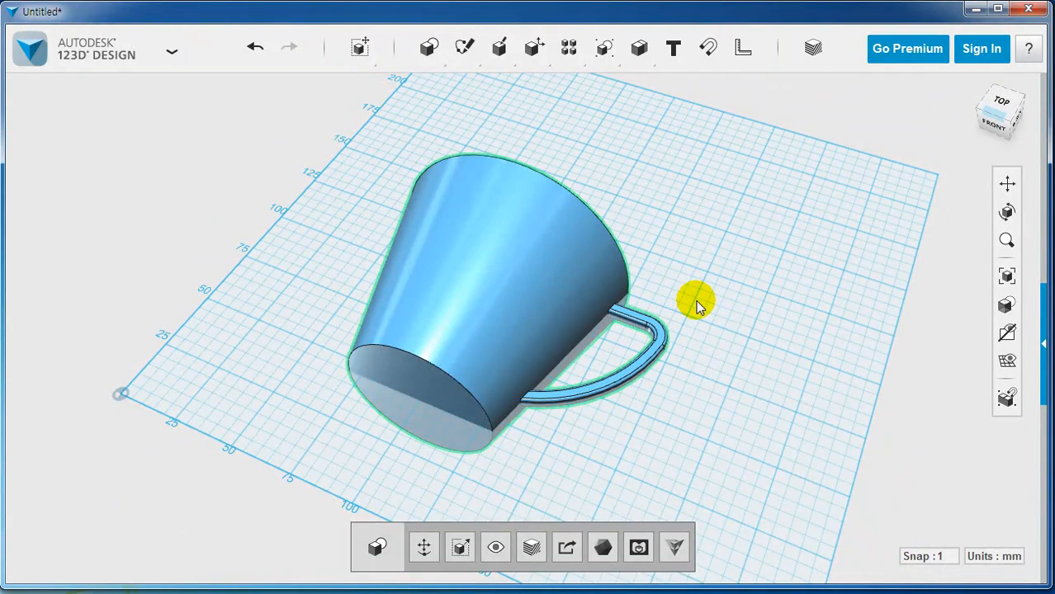
Fillet both the inner and outer edges of the cup's rim with a 1 mm radius
{"action": "left_click", "coordinate": [695, 305]}
{"action": "middle_click_drag", "start_coordinate": [704, 355], "coordinate": [704, 311]}
{"action": "right_click_drag", "start_coordinate": [704, 254], "coordinate": [631, 298]}
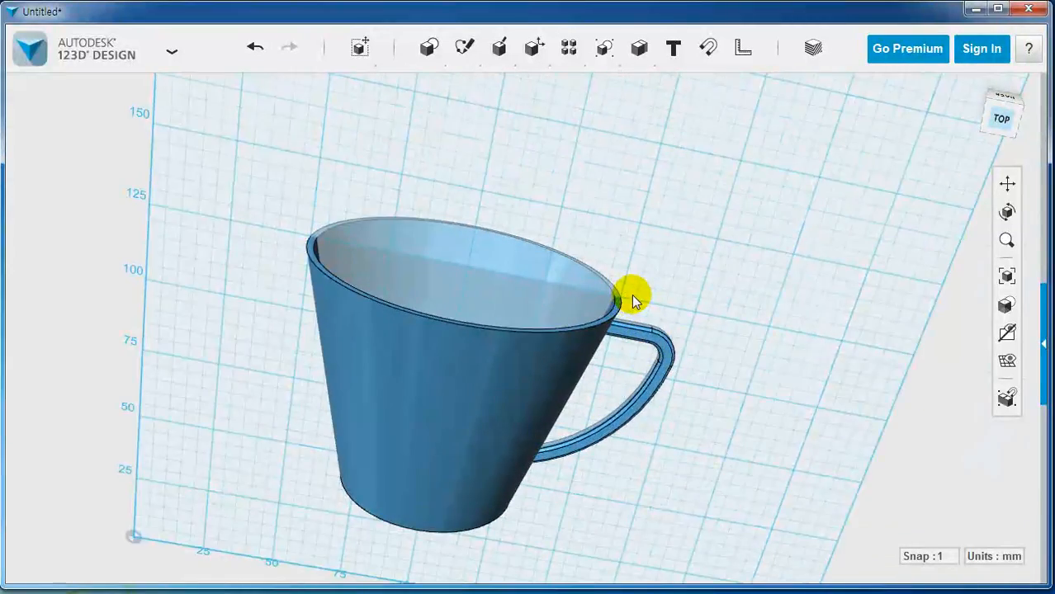
{"action": "scroll", "coordinate": [632, 294], "scroll_direction": "up", "scroll_amount": 3}
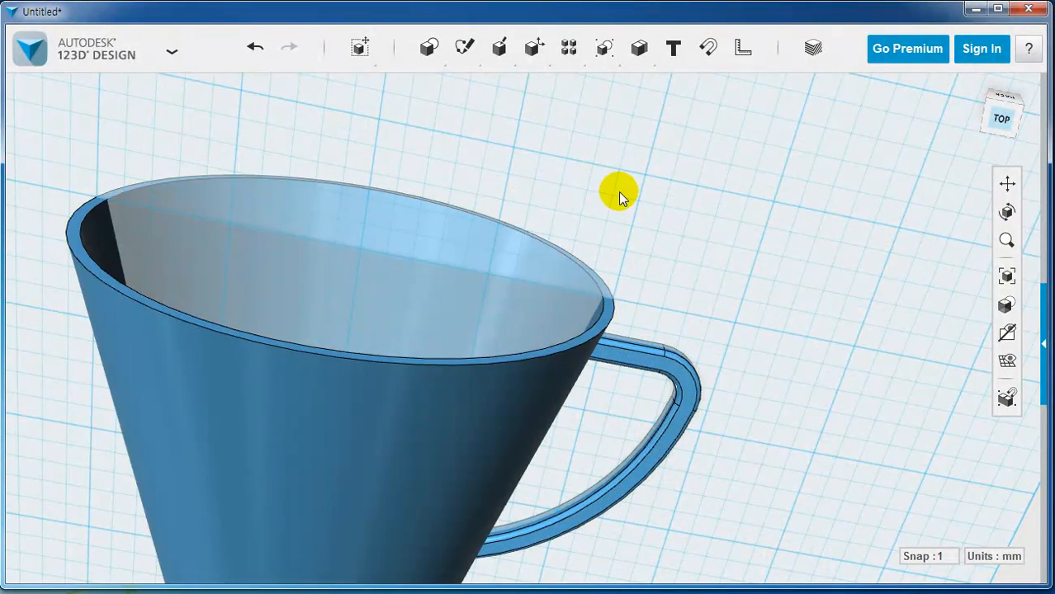
{"action": "mouse_move", "coordinate": [497, 52]}
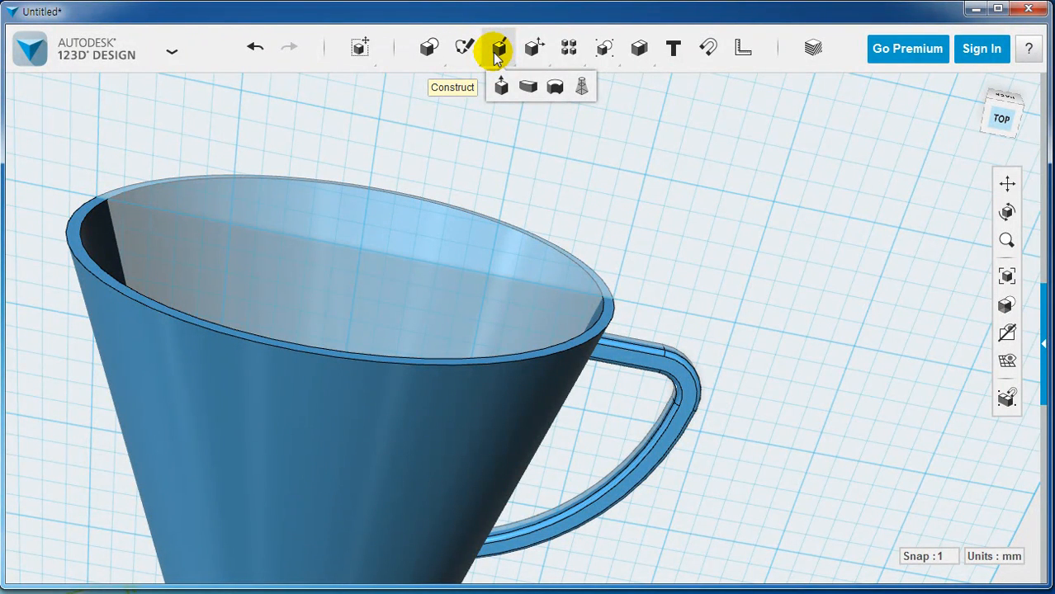
{"action": "mouse_move", "coordinate": [534, 49]}
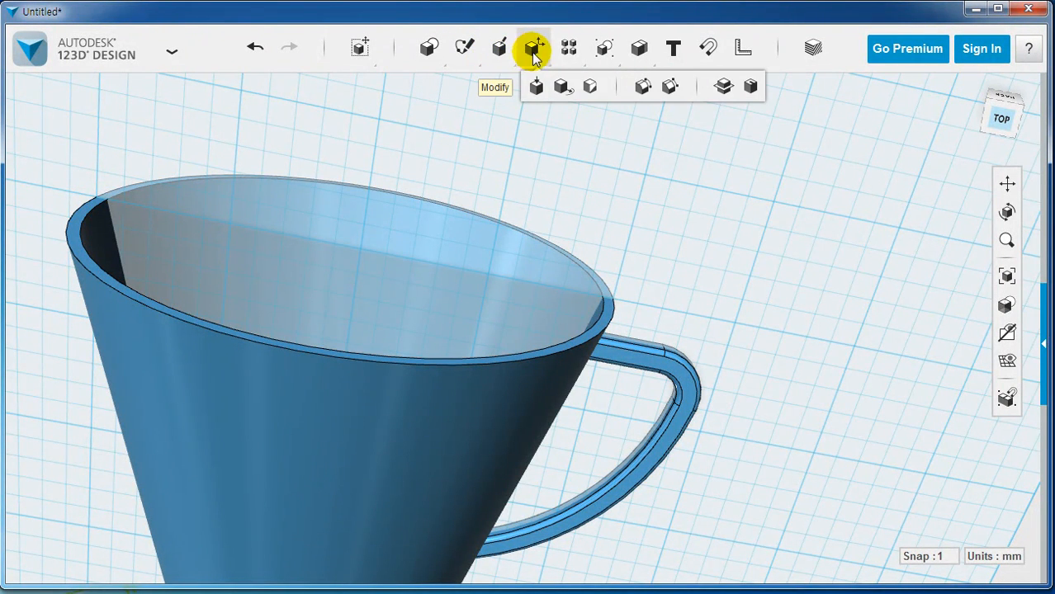
{"action": "left_click", "coordinate": [643, 89]}
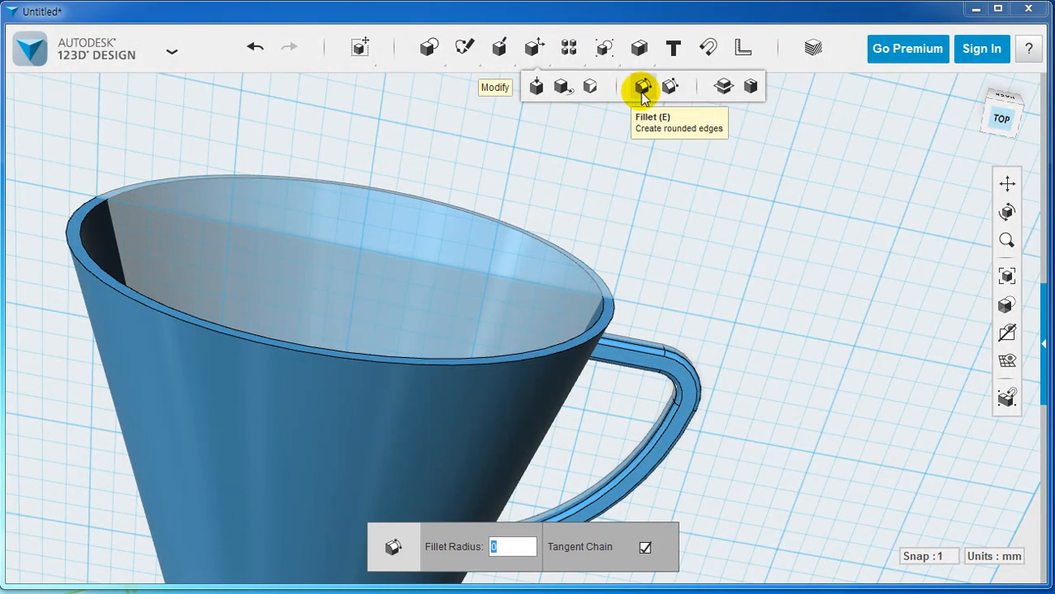
{"action": "left_click", "coordinate": [600, 281]}
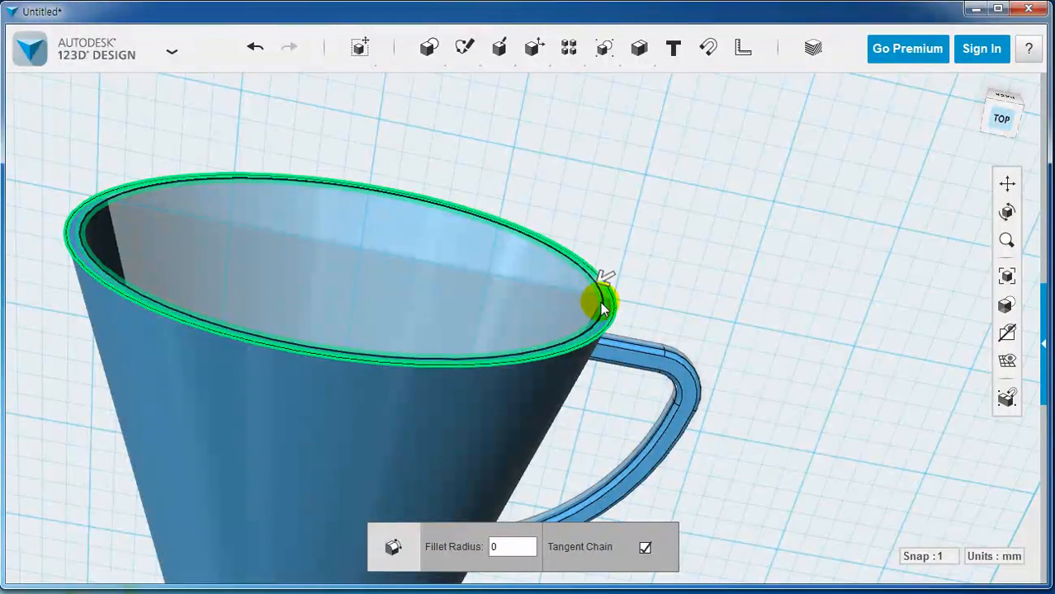
{"action": "left_click", "coordinate": [601, 307]}
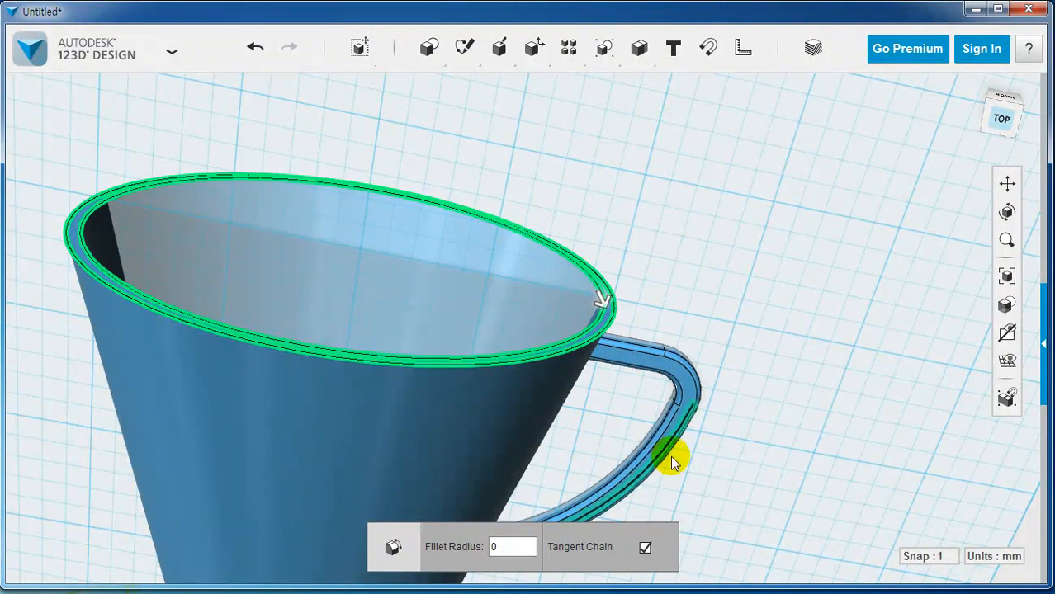
{"action": "double_click", "coordinate": [524, 550]}
{"action": "type", "text": "1"}
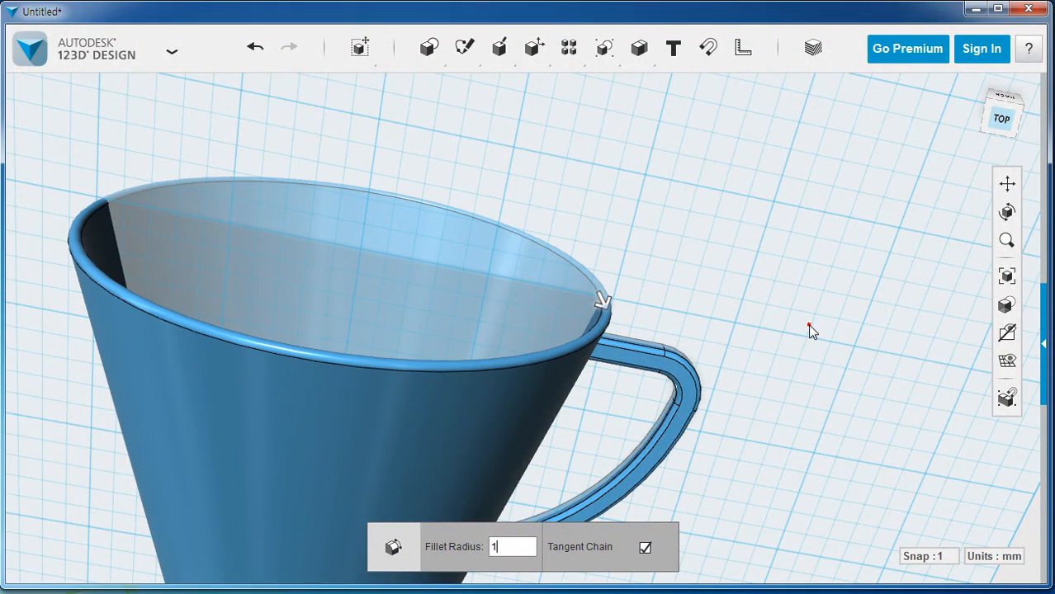
{"action": "key", "text": "Return"}
Fillet the edges where both ends of the handle meet the cup wall with a 2 mm radius
{"action": "right_click_drag", "start_coordinate": [757, 431], "coordinate": [676, 397]}
{"action": "left_click", "coordinate": [489, 242]}
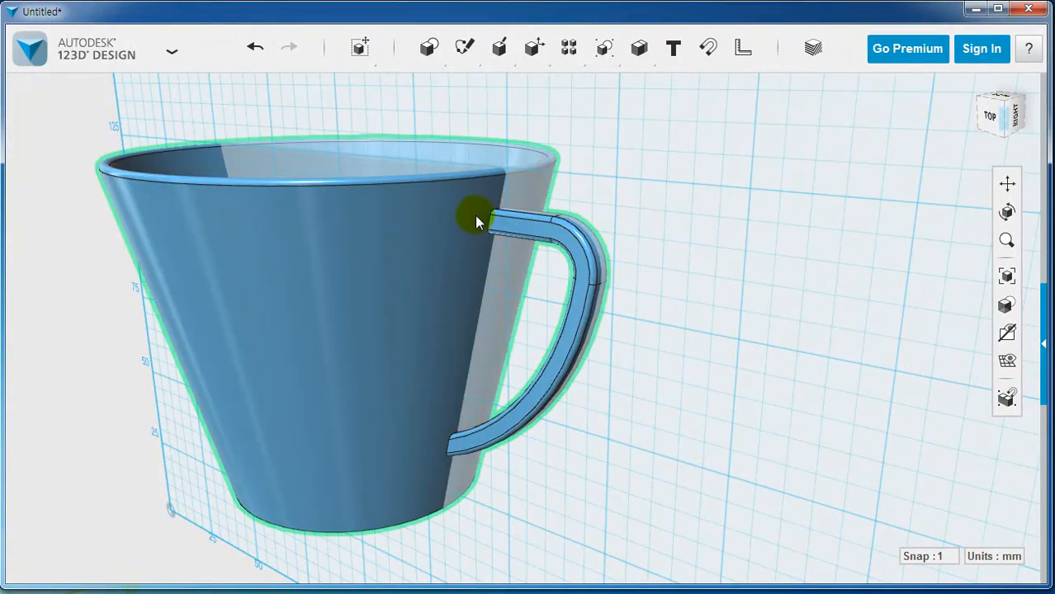
{"action": "mouse_move", "coordinate": [533, 60]}
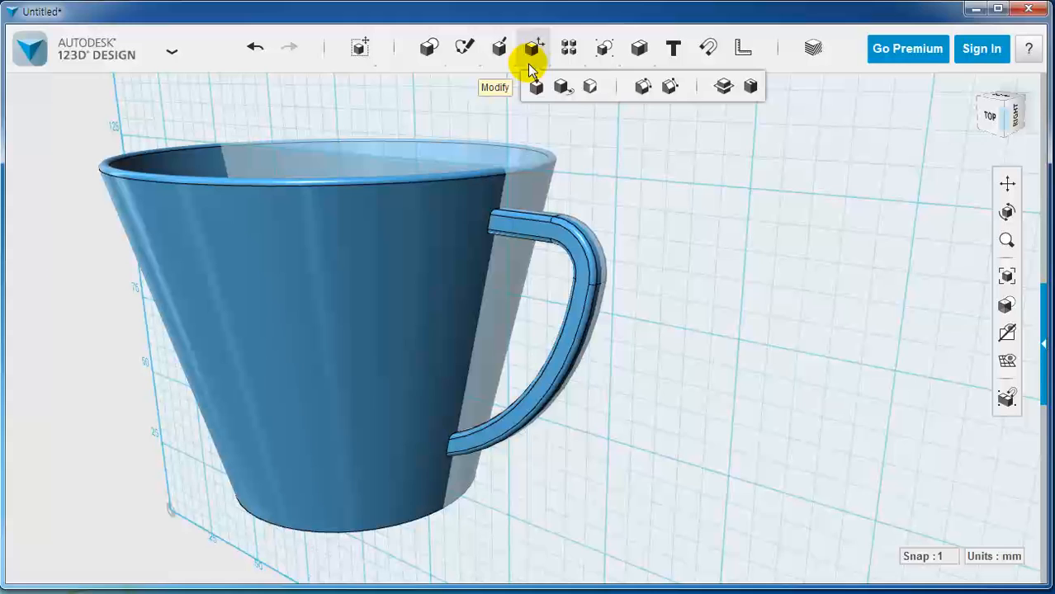
{"action": "left_click", "coordinate": [642, 88]}
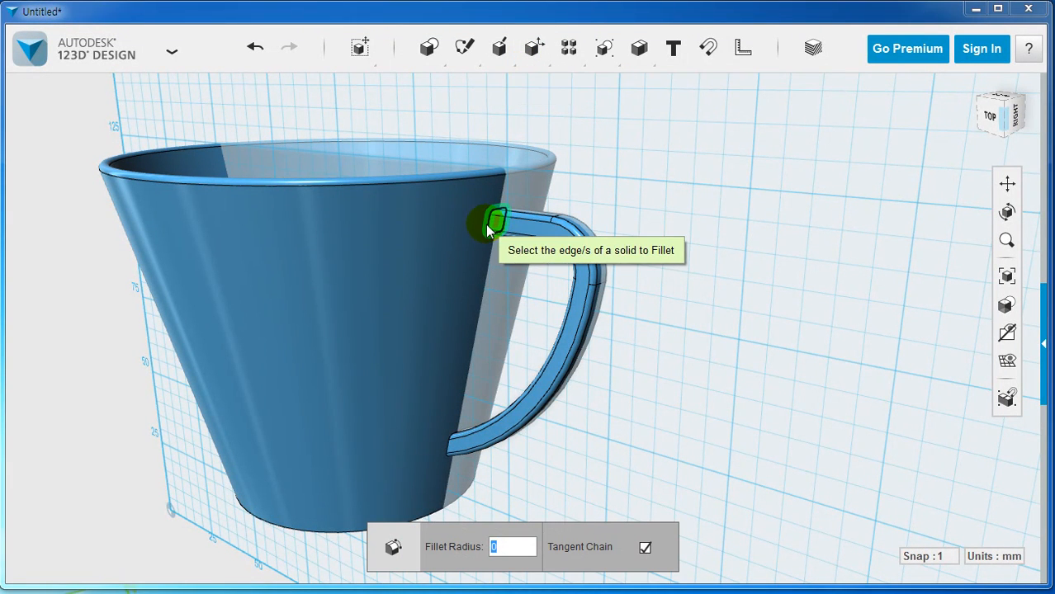
{"action": "left_click", "coordinate": [495, 221]}
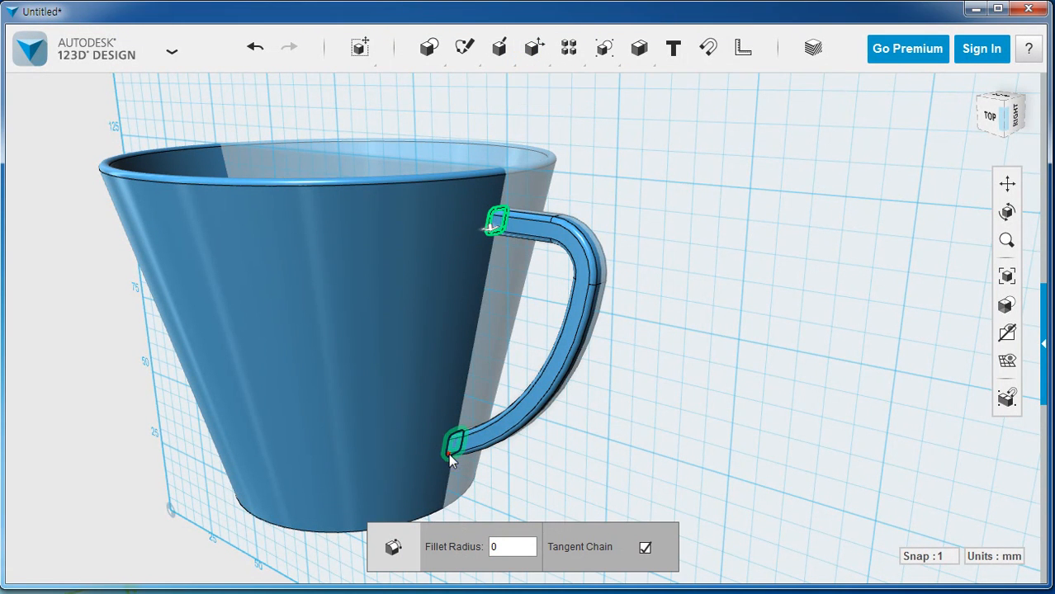
{"action": "left_click", "coordinate": [449, 461]}
{"action": "left_click", "coordinate": [518, 547]}
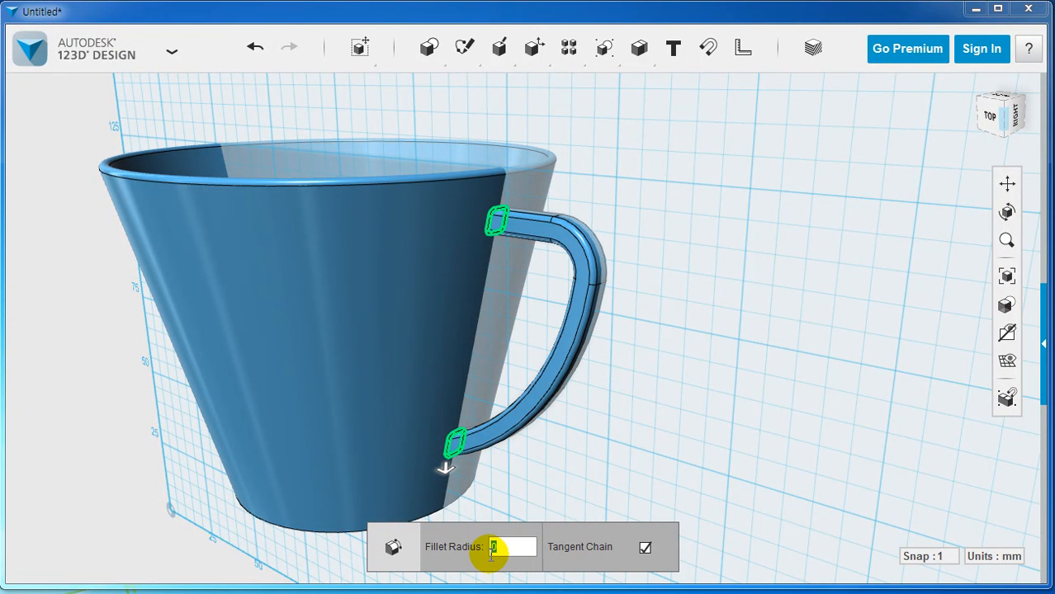
{"action": "type", "text": "2"}
{"action": "left_click", "coordinate": [643, 462]}
Fillet the outer edge of the cup's base with a 1 mm radius
{"action": "right_click_drag", "start_coordinate": [643, 463], "coordinate": [614, 385]}
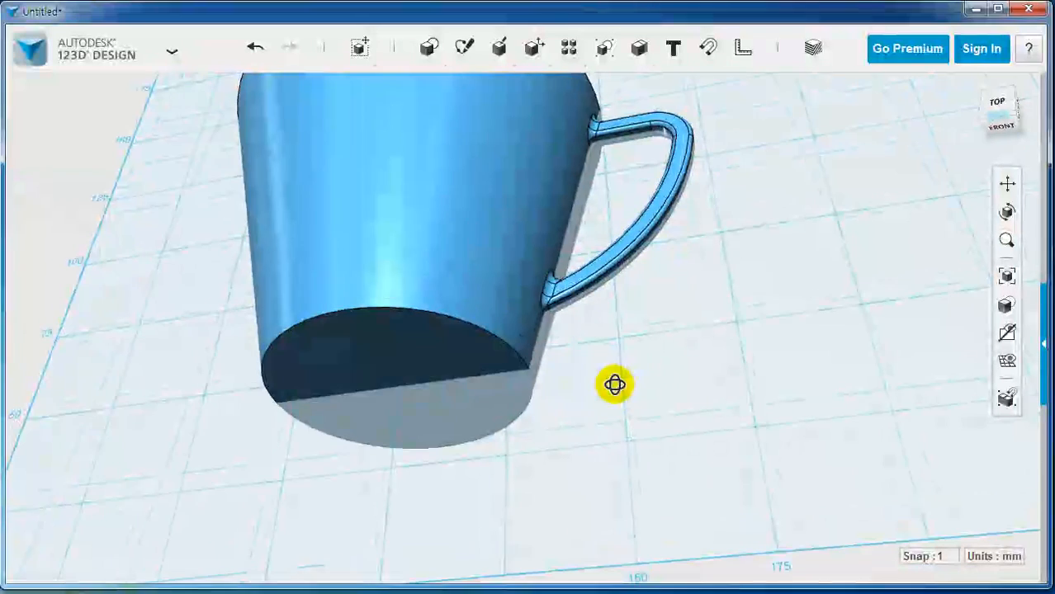
{"action": "mouse_move", "coordinate": [537, 63]}
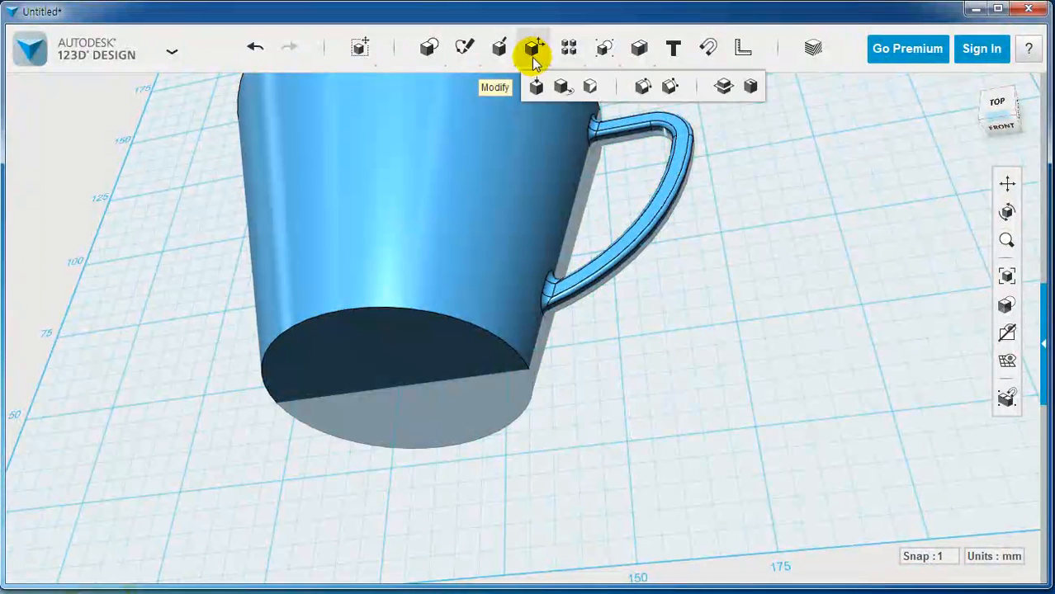
{"action": "left_click", "coordinate": [641, 87]}
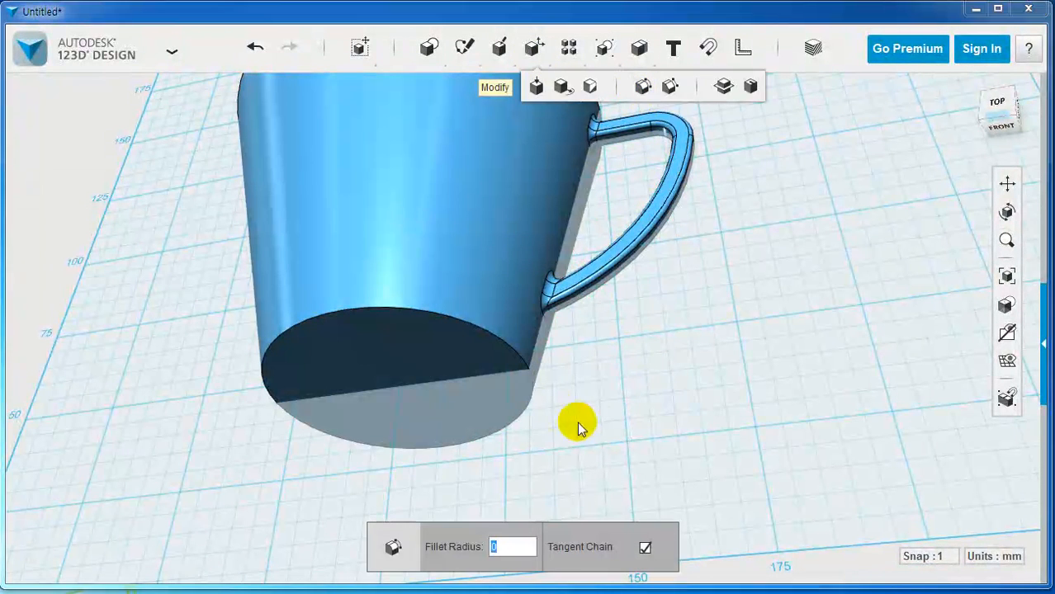
{"action": "left_click", "coordinate": [535, 385]}
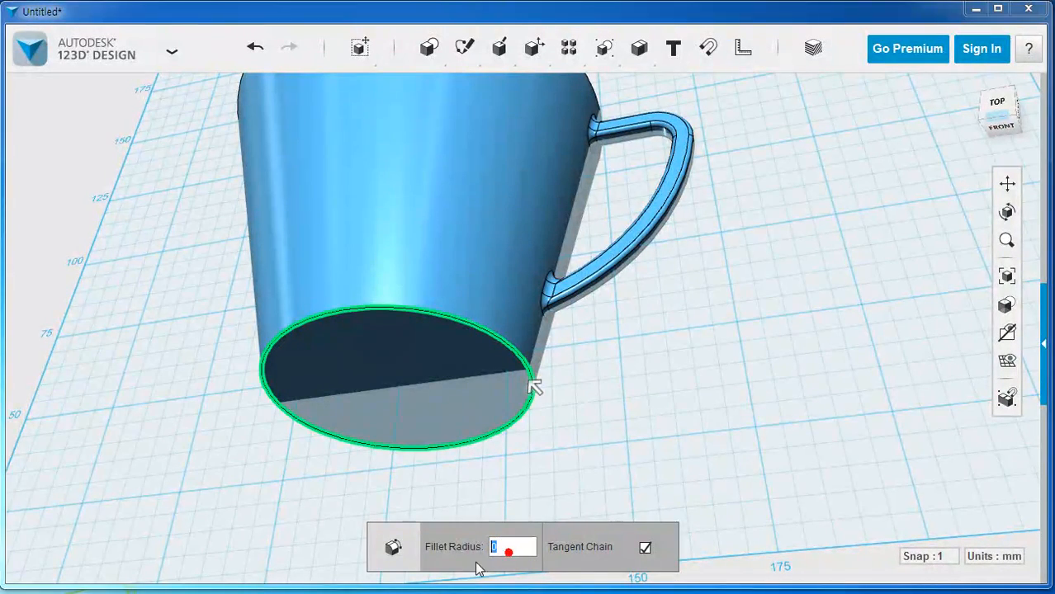
{"action": "type", "text": "1"}
{"action": "left_click", "coordinate": [657, 384]}
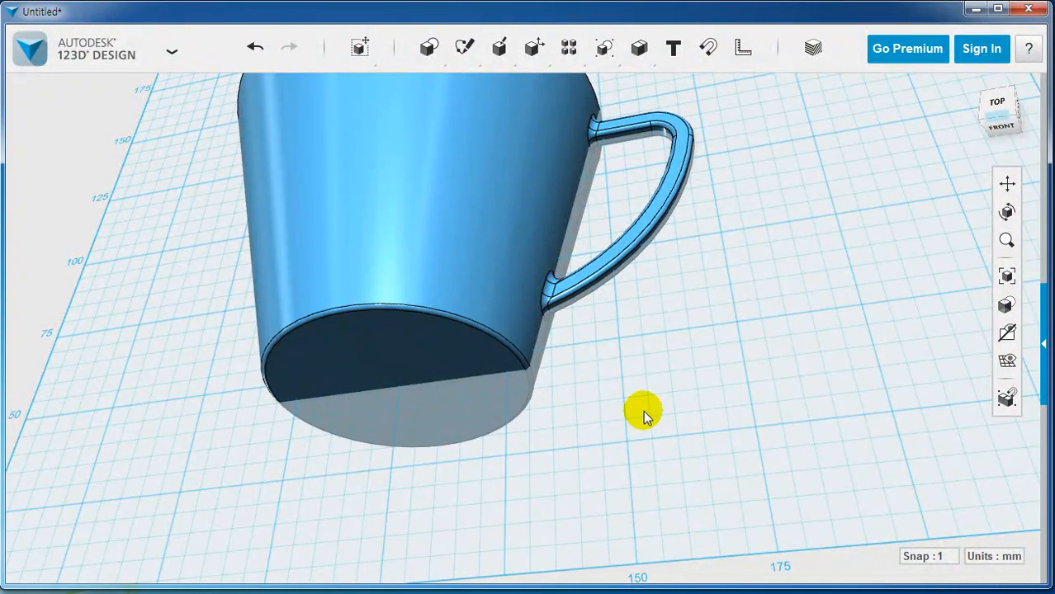
Rotate the lying cup so that it stands upright with its wide opening facing up
{"action": "right_click_drag", "start_coordinate": [613, 394], "coordinate": [668, 407]}
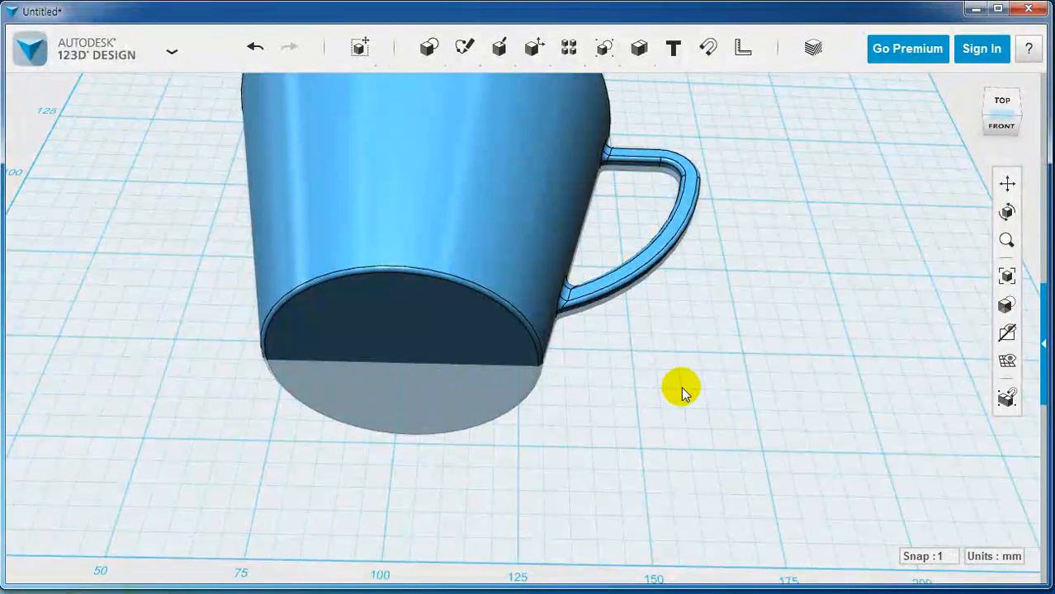
{"action": "scroll", "coordinate": [682, 391], "scroll_direction": "down", "scroll_amount": 3}
{"action": "right_click_drag", "start_coordinate": [684, 386], "coordinate": [659, 365]}
{"action": "left_click", "coordinate": [693, 360]}
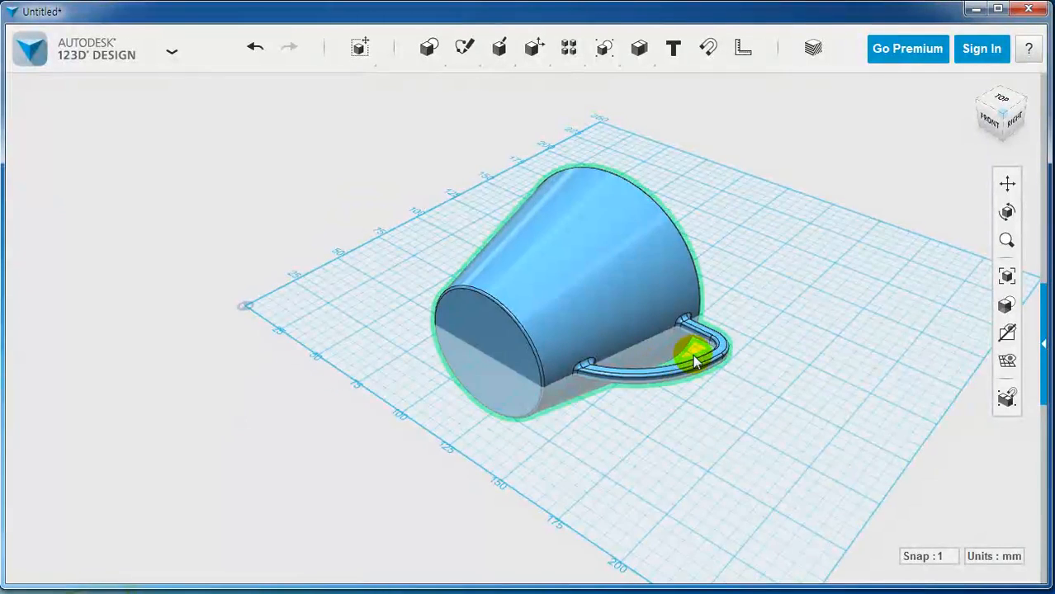
{"action": "middle_click_drag", "start_coordinate": [693, 360], "coordinate": [580, 318]}
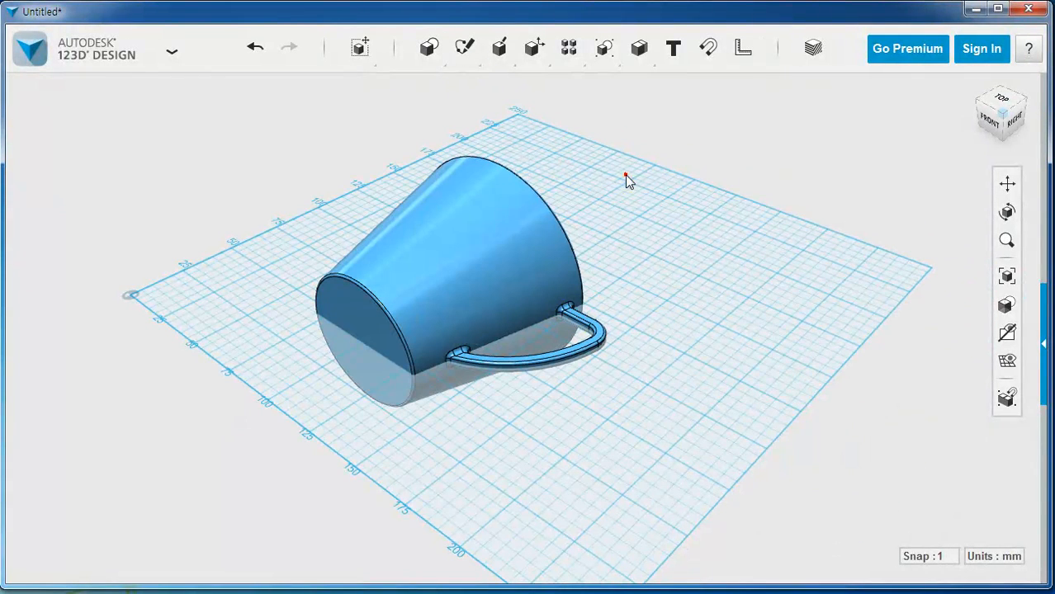
{"action": "mouse_move", "coordinate": [359, 45]}
{"action": "left_click", "coordinate": [359, 88]}
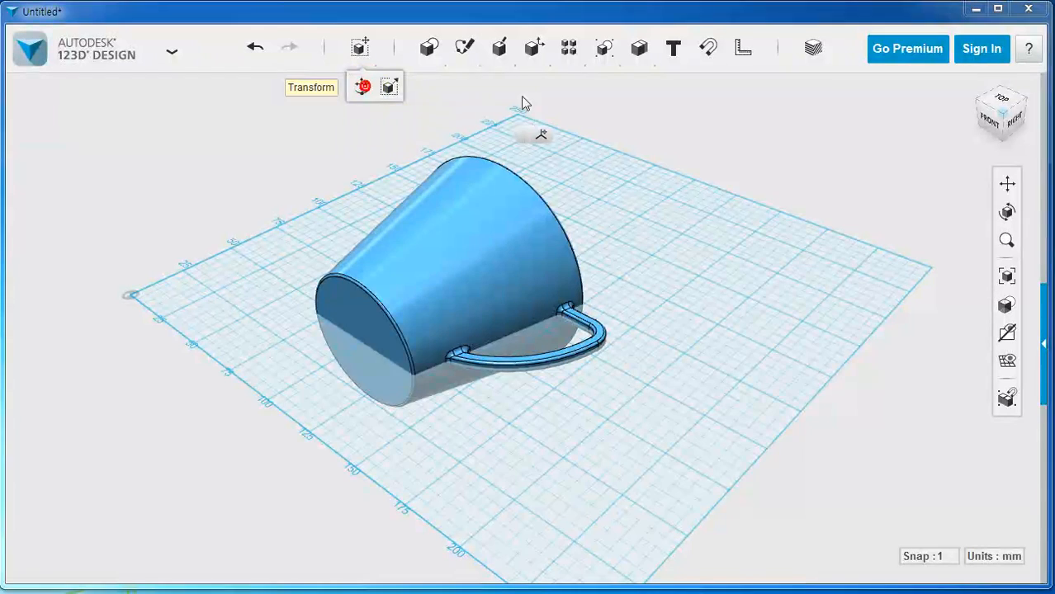
{"action": "left_click", "coordinate": [491, 240]}
{"action": "middle_click_drag", "start_coordinate": [691, 304], "coordinate": [726, 305]}
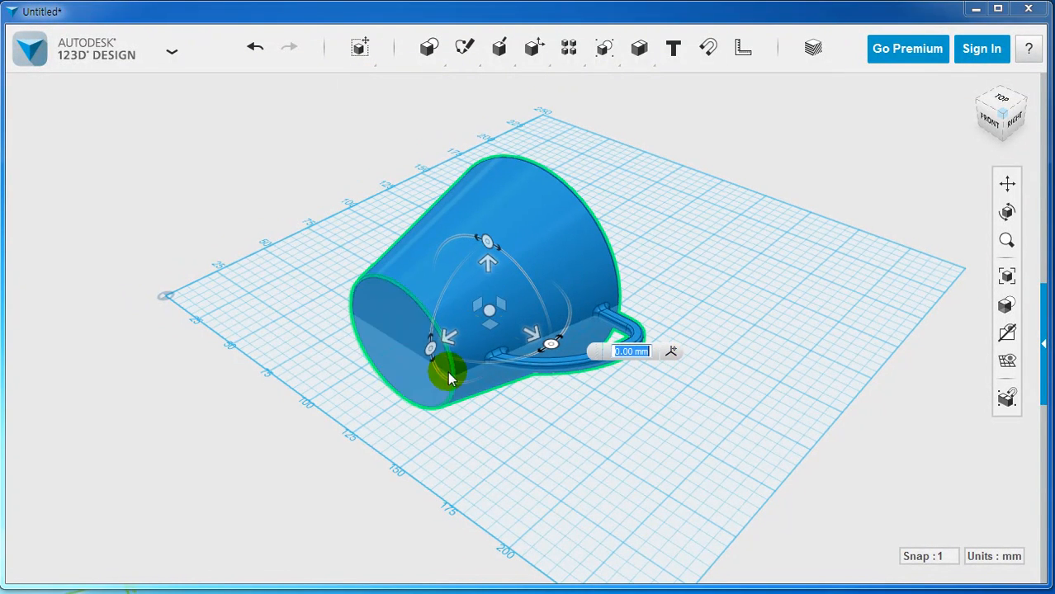
{"action": "mouse_move", "coordinate": [566, 420]}
{"action": "right_mouse_down"}
{"action": "mouse_move", "coordinate": [423, 405]}
{"action": "mouse_move", "coordinate": [574, 401]}
{"action": "mouse_move", "coordinate": [561, 406]}
{"action": "right_mouse_up"}
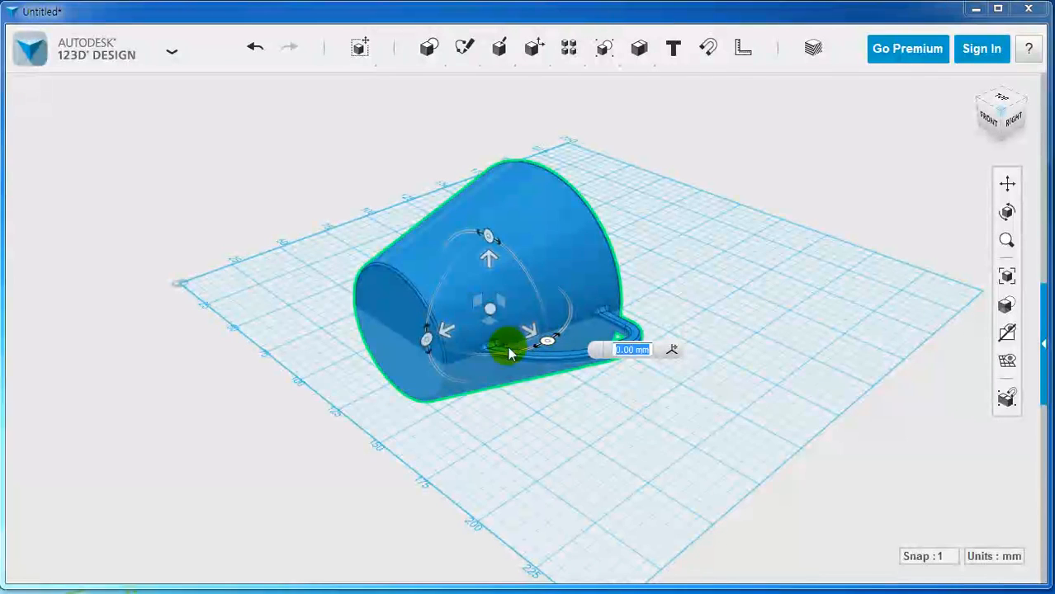
{"action": "left_click", "coordinate": [426, 342]}
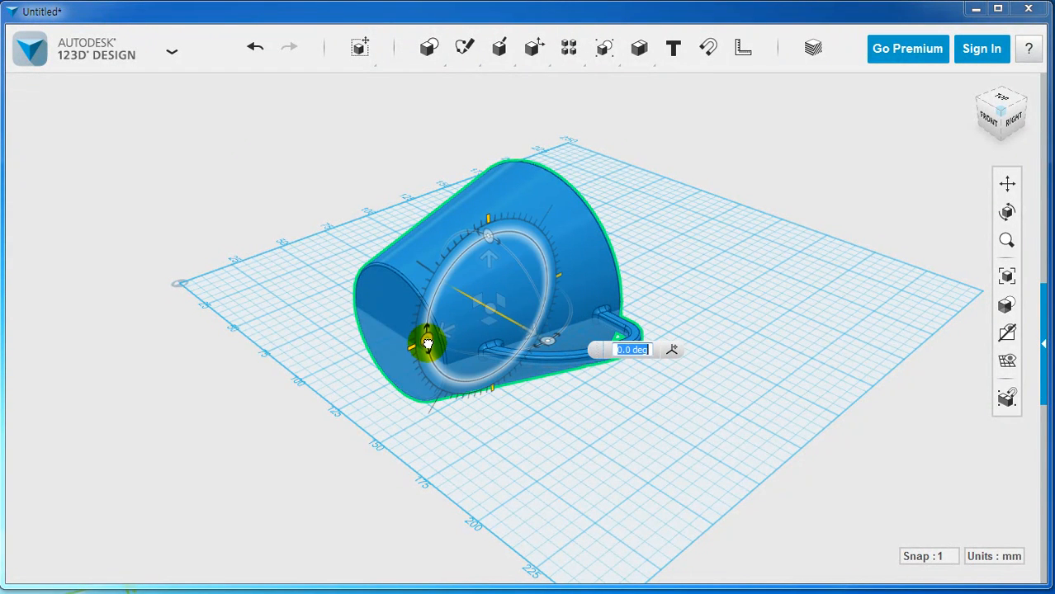
{"action": "left_click_drag", "start_coordinate": [426, 342], "coordinate": [504, 406]}
Raise the upright cup vertically until its base rests on the grid
{"action": "right_click_drag", "start_coordinate": [569, 452], "coordinate": [617, 420]}
{"action": "middle_click_drag", "start_coordinate": [581, 415], "coordinate": [588, 450]}
{"action": "left_click_drag", "start_coordinate": [495, 406], "coordinate": [490, 315]}
{"action": "mouse_move", "coordinate": [566, 443]}
{"action": "right_mouse_down"}
{"action": "mouse_move", "coordinate": [579, 427]}
{"action": "mouse_move", "coordinate": [558, 457]}
{"action": "right_mouse_up"}
{"action": "left_click", "coordinate": [671, 353]}
{"action": "middle_click_drag", "start_coordinate": [572, 379], "coordinate": [625, 440]}
{"action": "right_click_drag", "start_coordinate": [682, 408], "coordinate": [664, 418]}
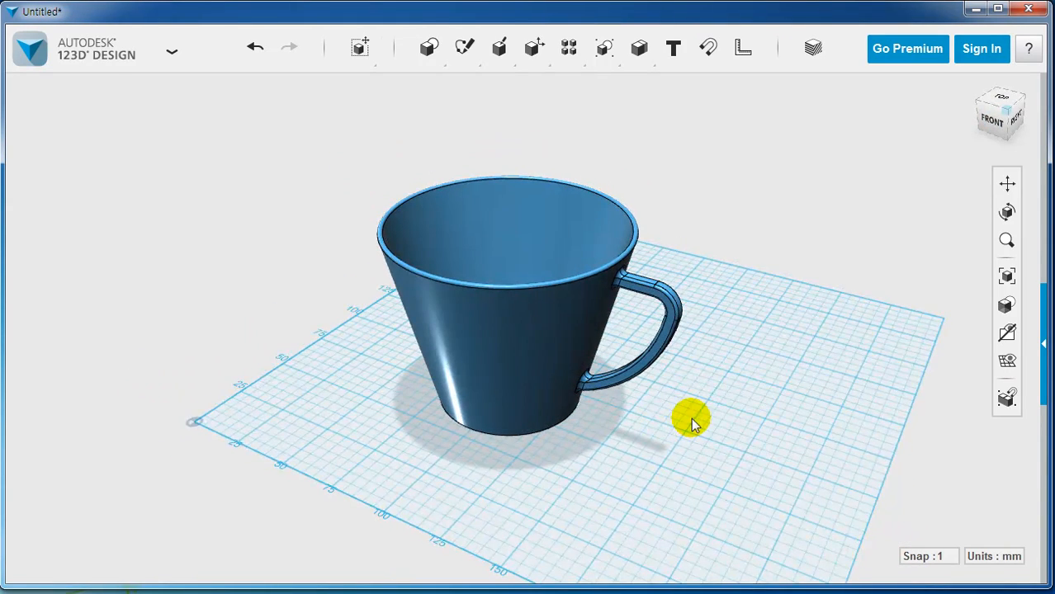
Apply the Clear Glass material to the cup, close the materials window and view the cup from the side
{"action": "middle_click_drag", "start_coordinate": [691, 421], "coordinate": [660, 413]}
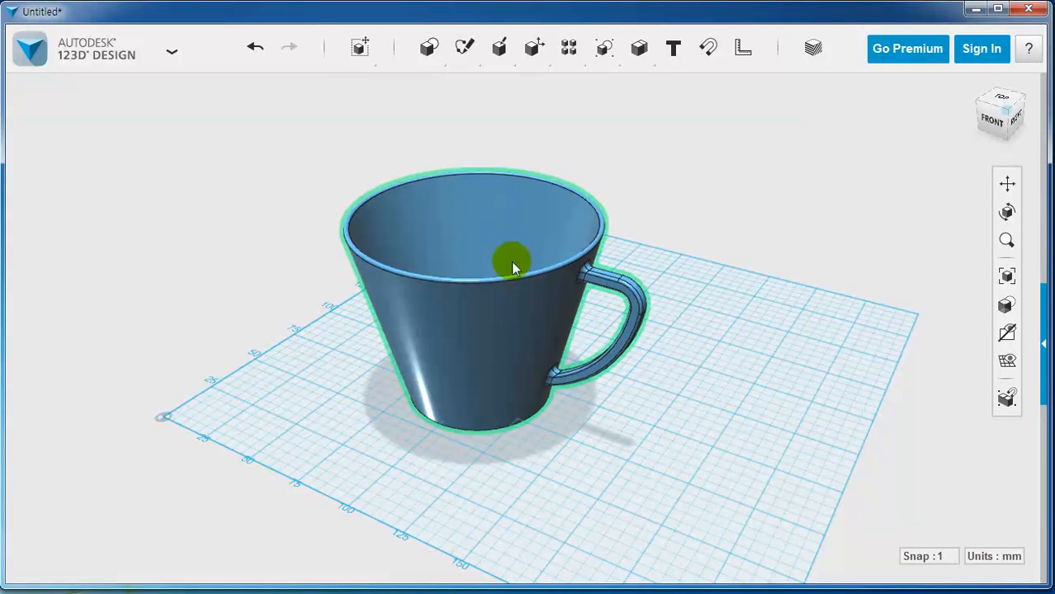
{"action": "middle_click_drag", "start_coordinate": [660, 175], "coordinate": [622, 214]}
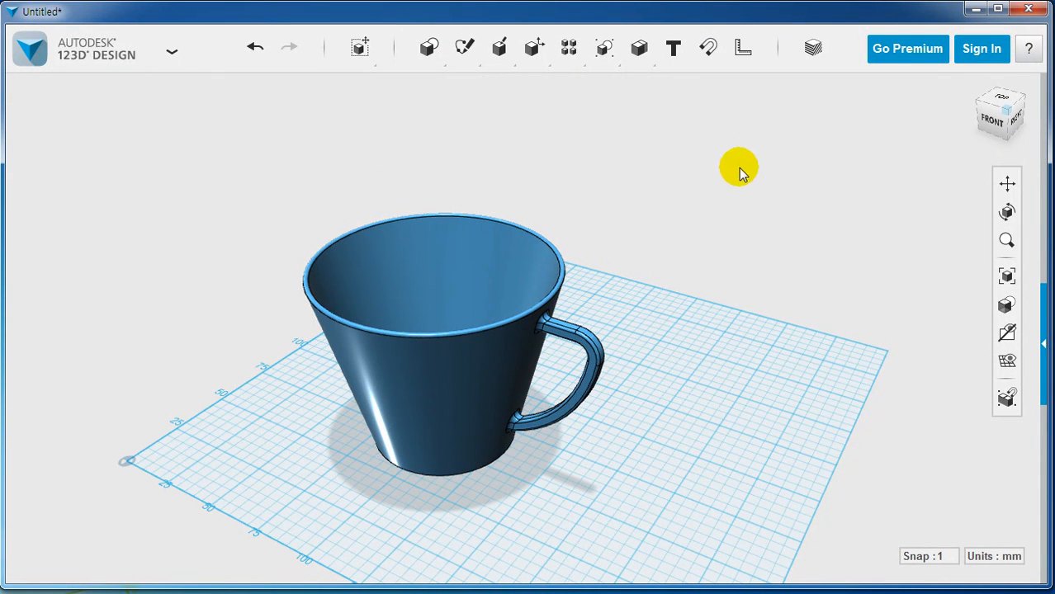
{"action": "left_click", "coordinate": [814, 61]}
{"action": "left_click_drag", "start_coordinate": [577, 280], "coordinate": [877, 102]}
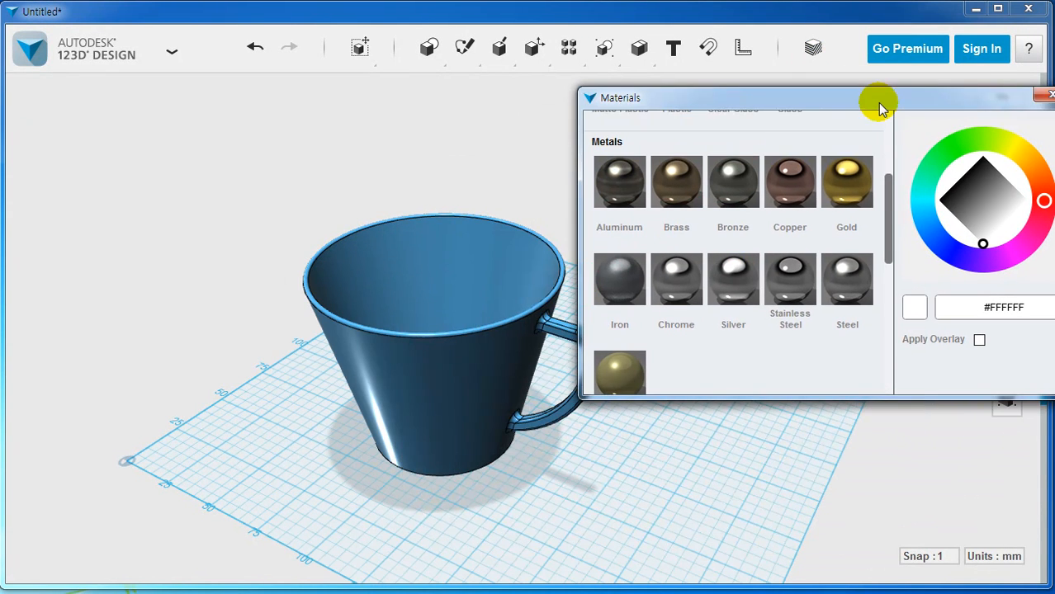
{"action": "left_click_drag", "start_coordinate": [887, 203], "coordinate": [891, 142]}
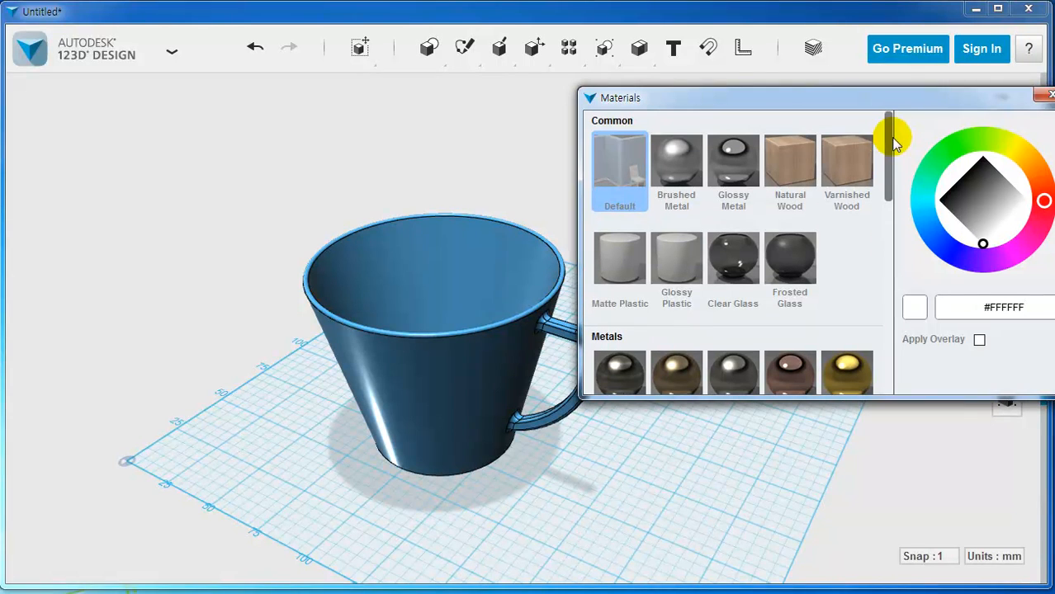
{"action": "left_click", "coordinate": [737, 266]}
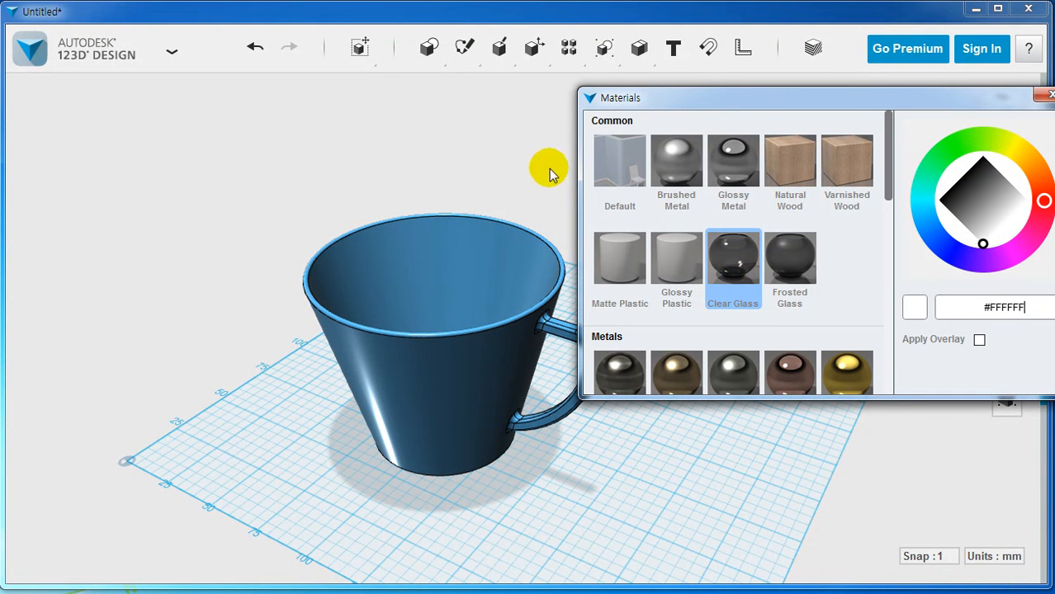
{"action": "left_click", "coordinate": [441, 237]}
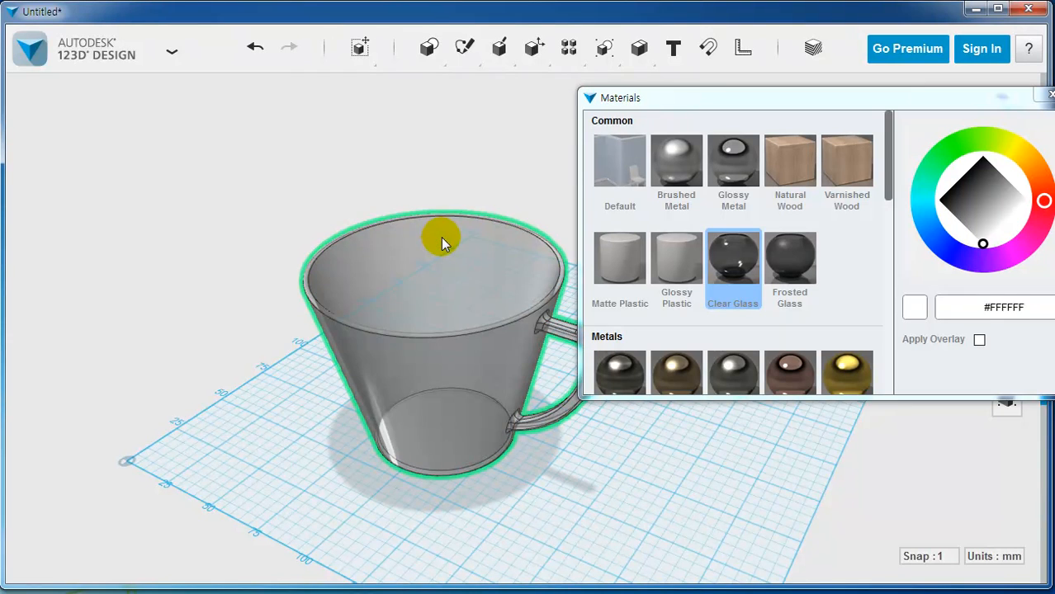
{"action": "left_click", "coordinate": [240, 245]}
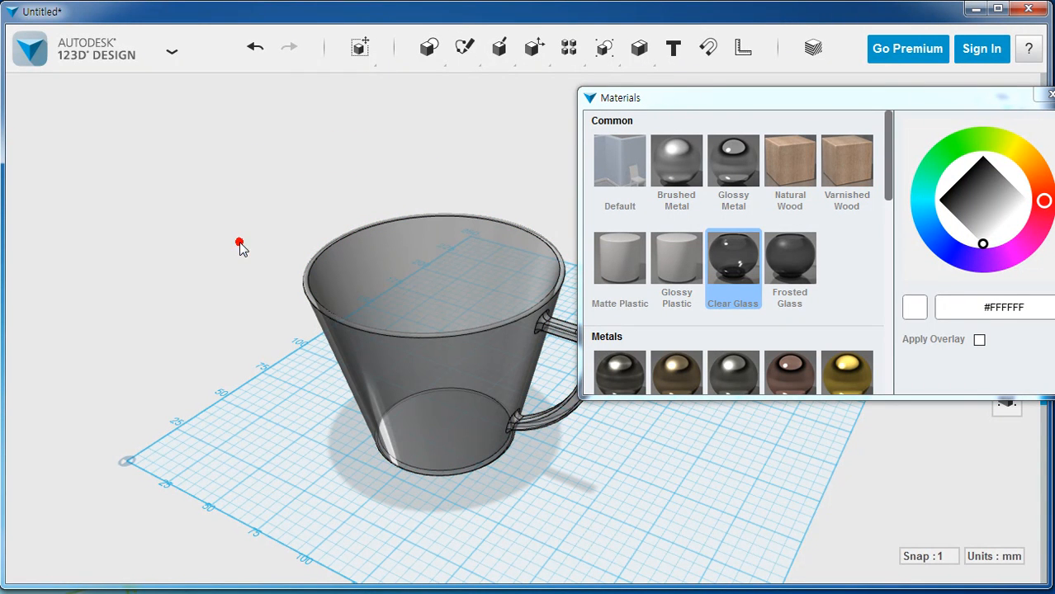
{"action": "left_click_drag", "start_coordinate": [979, 98], "coordinate": [860, 123]}
{"action": "left_click", "coordinate": [941, 119]}
{"action": "left_click", "coordinate": [810, 201]}
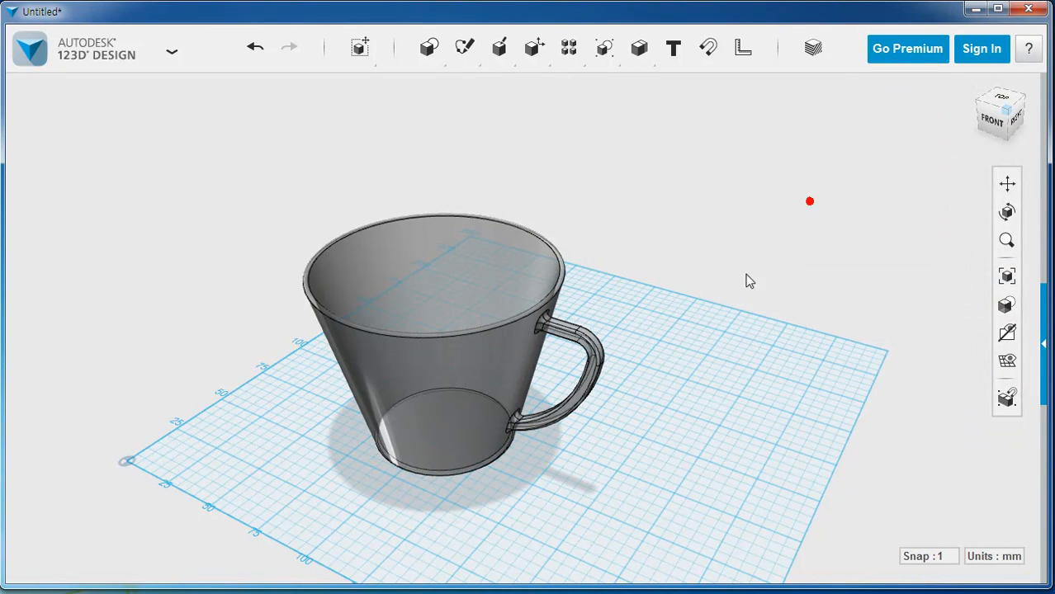
{"action": "right_click_drag", "start_coordinate": [718, 376], "coordinate": [758, 350]}
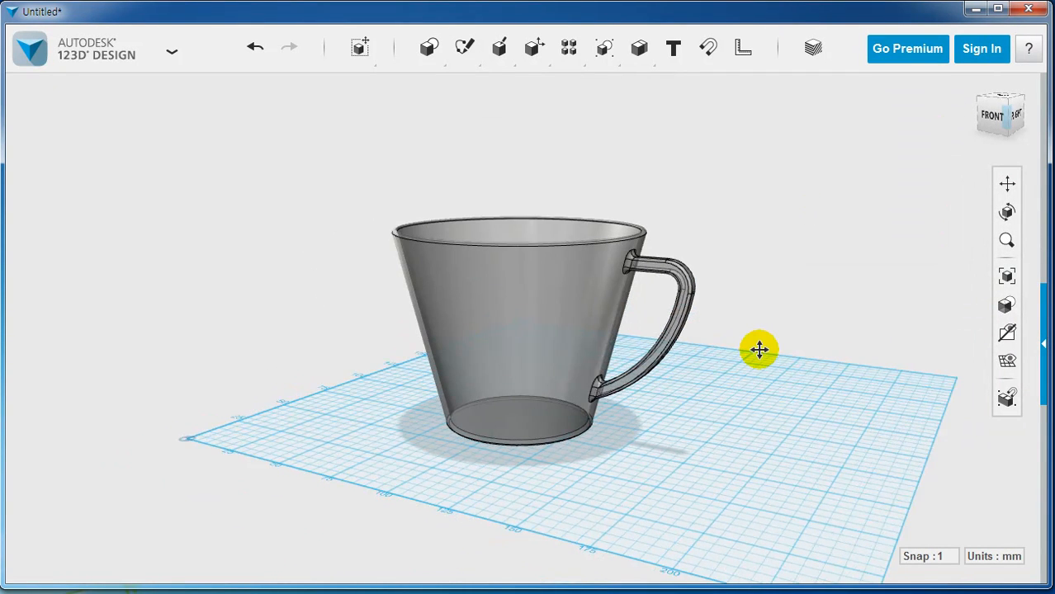